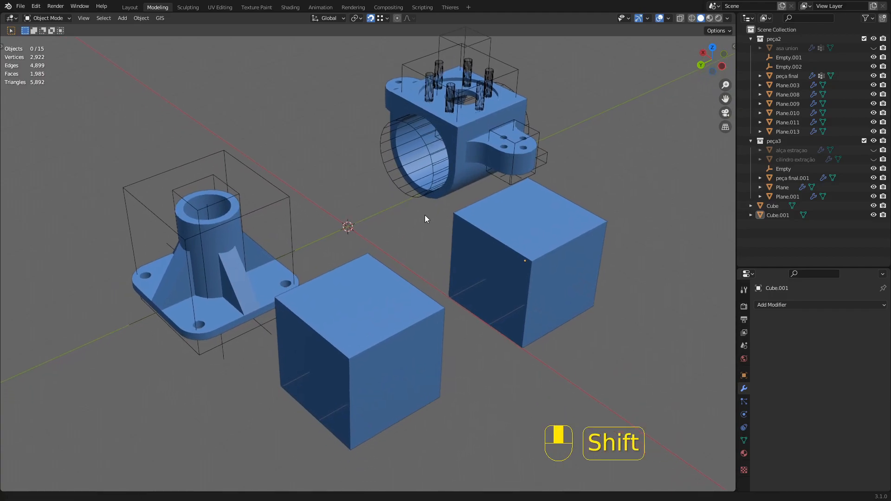
Bevel one top edge of the cube nearer the flanged part, with a 7.25 cm width, 10 segments and a 0.532 shape.
mouse_move(422, 165)
middle_mouse_down("shift")
mouse_move(392, 163)
mouse_move(413, 168)
middle_mouse_up("shift")
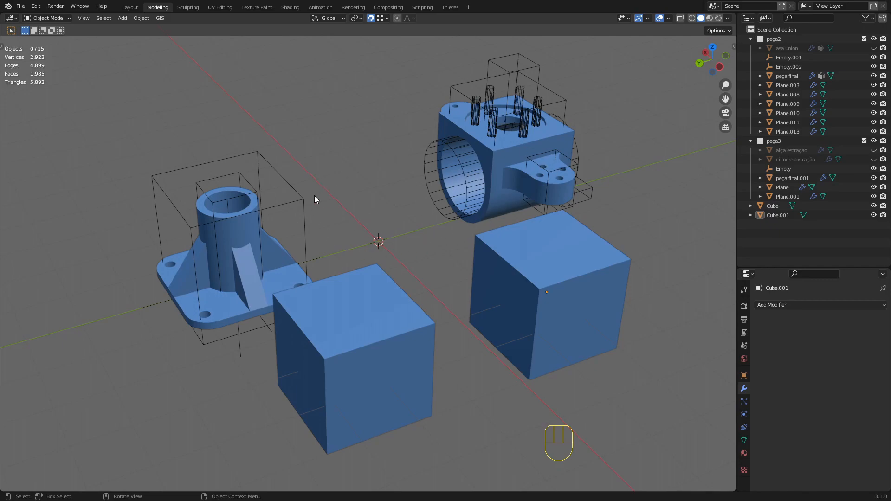
middle_click_drag(441, 208, 413, 246)
scroll(402, 241, "up", 2)
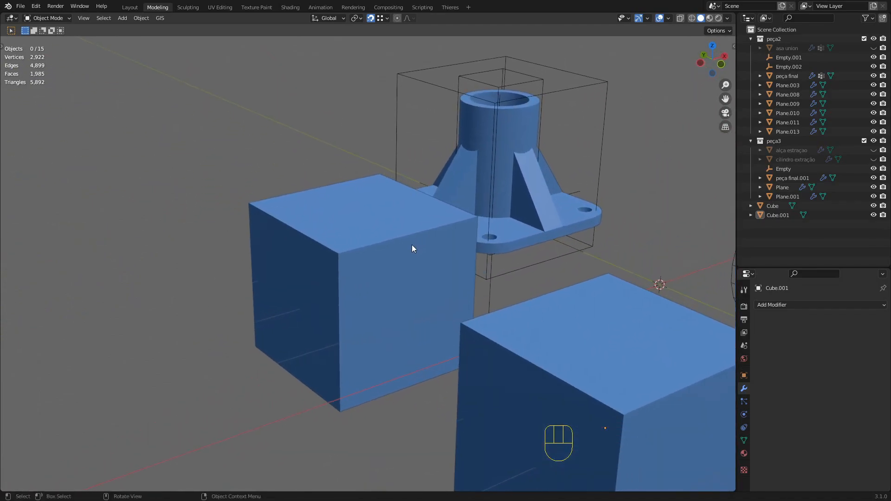
left_click(335, 231)
key("Tab")
key("2")
left_click(306, 231)
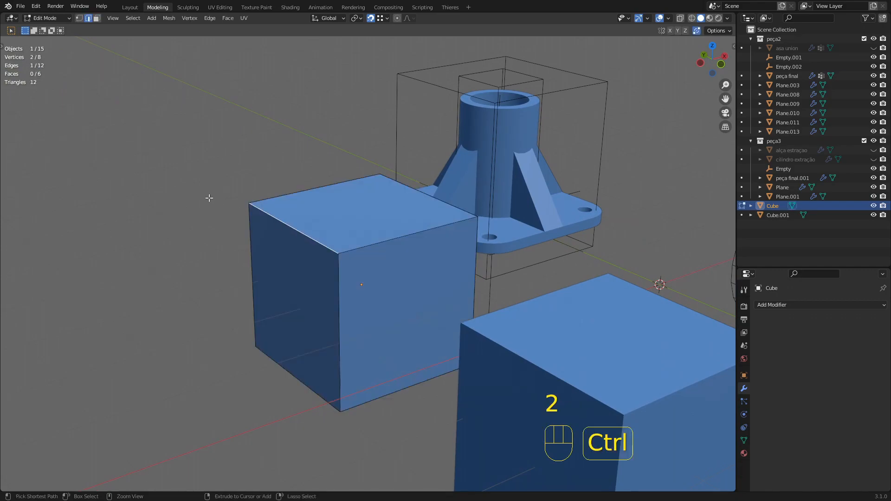
key("ctrl+b")
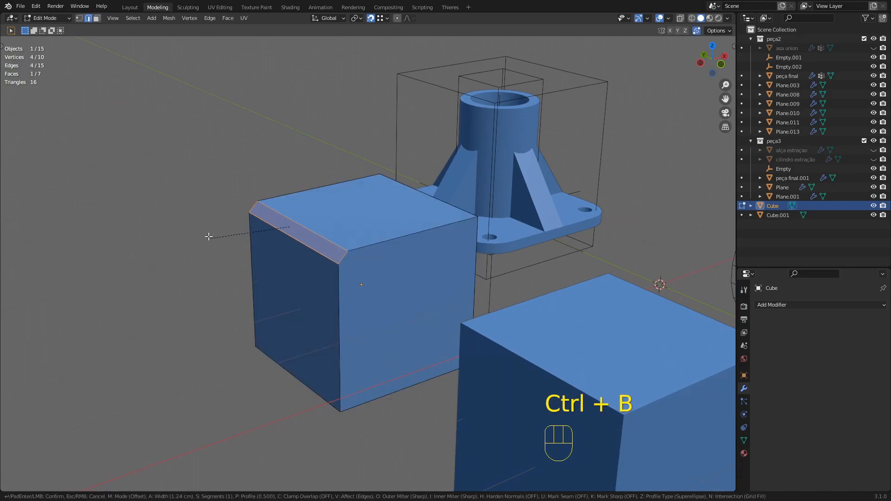
scroll(146, 203, "up", 3)
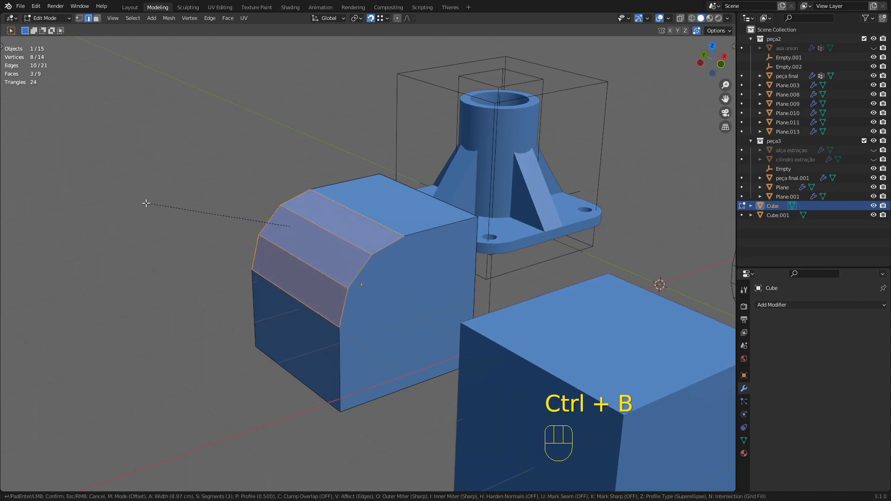
scroll(153, 207, "up", 1)
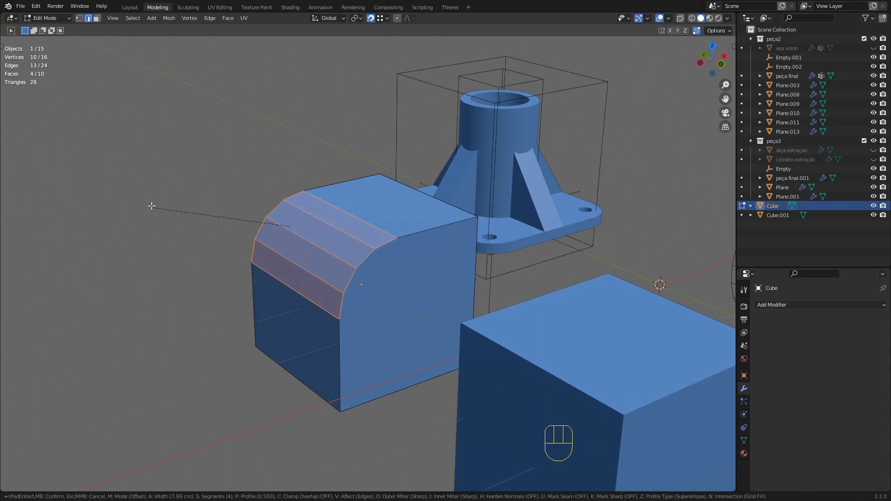
left_click(160, 208)
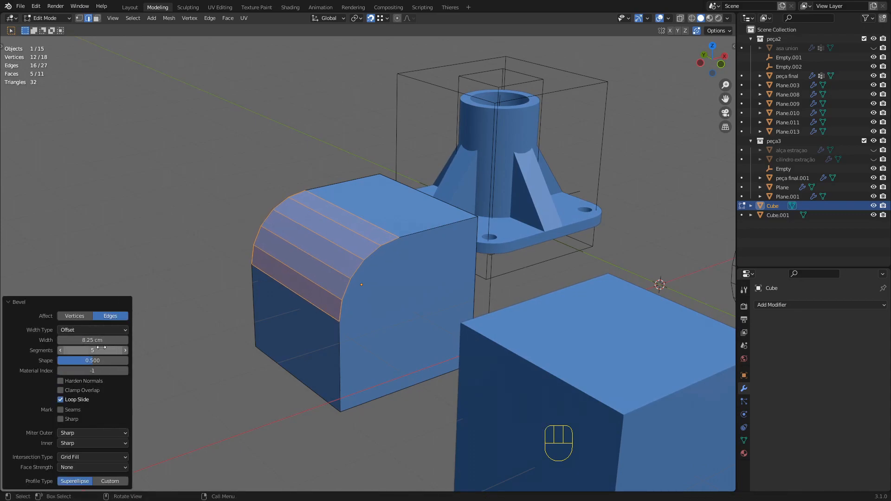
left_click_drag(92, 340, 111, 350)
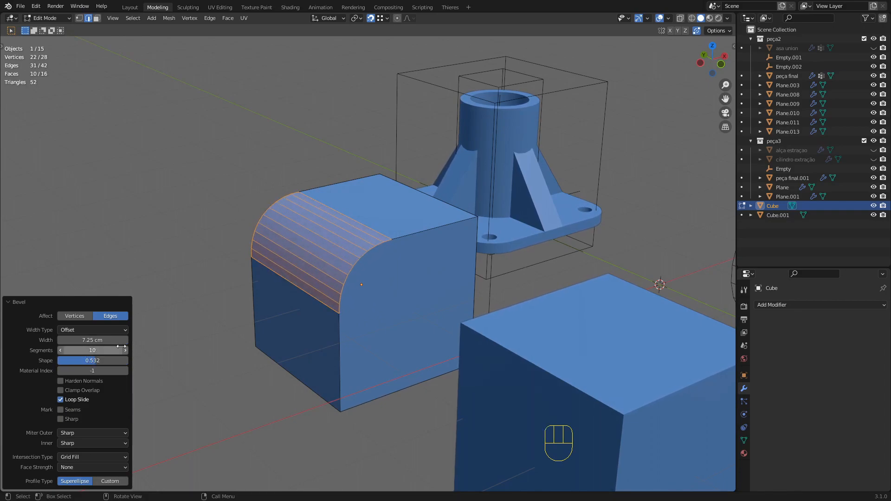
left_click(167, 186)
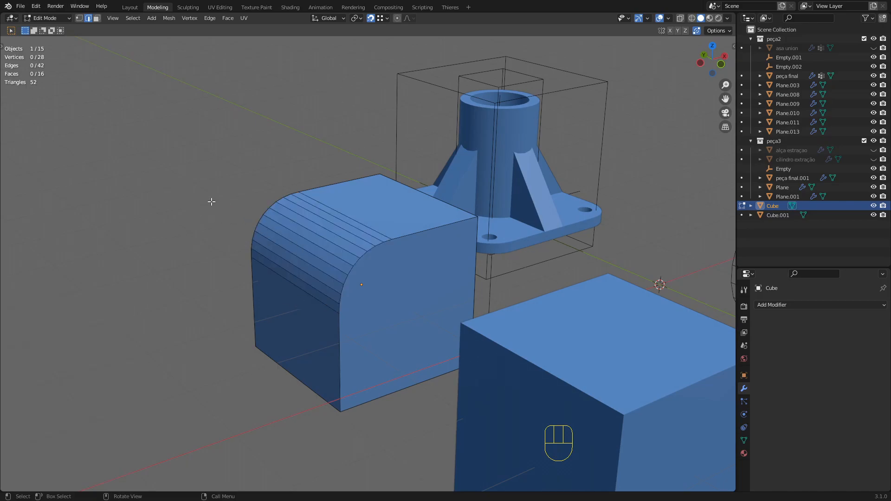
Shade the beveled cube smooth and enable Auto Smooth at 30° for its normals.
key("Tab")
right_click(286, 226)
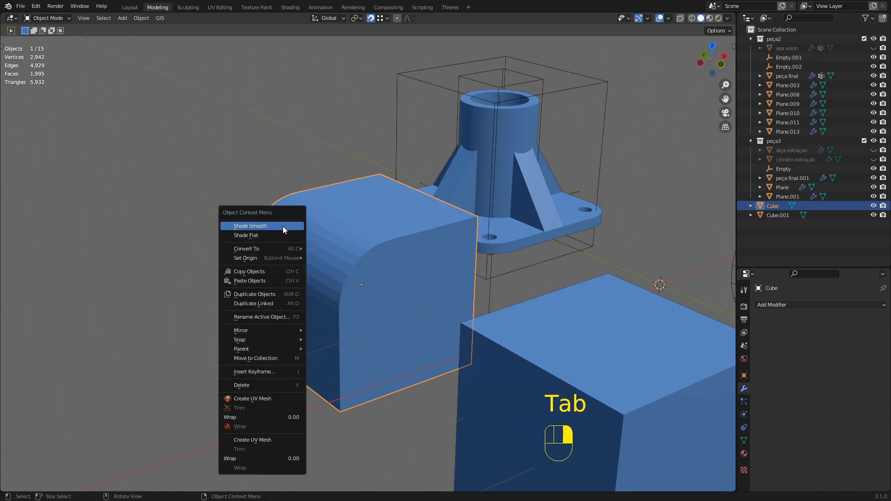
left_click(274, 228)
left_click(744, 440)
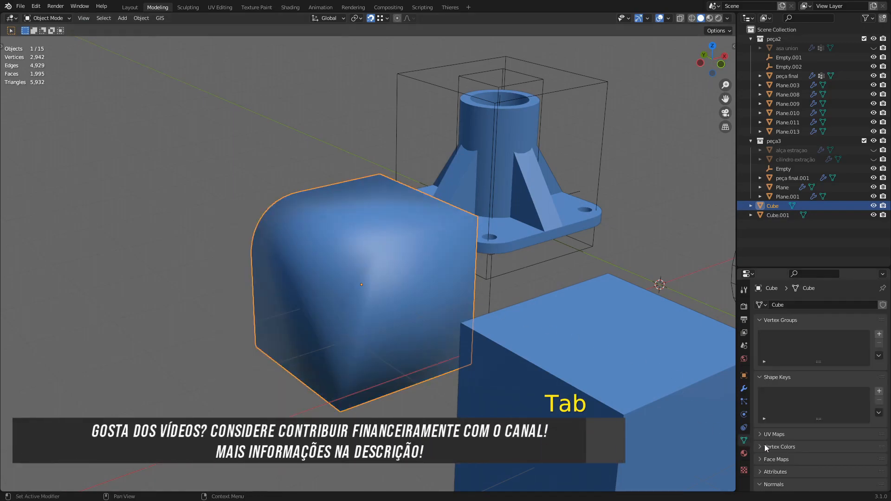
scroll(808, 439, "down", 2)
left_click(810, 433)
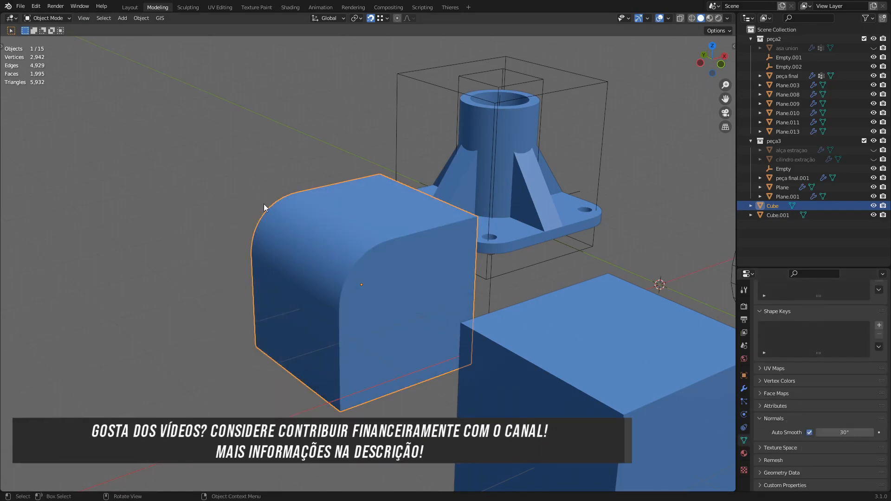
Examine the rounded cube from several angles in both Object and Edit Mode.
middle_click_drag(293, 232, 313, 272)
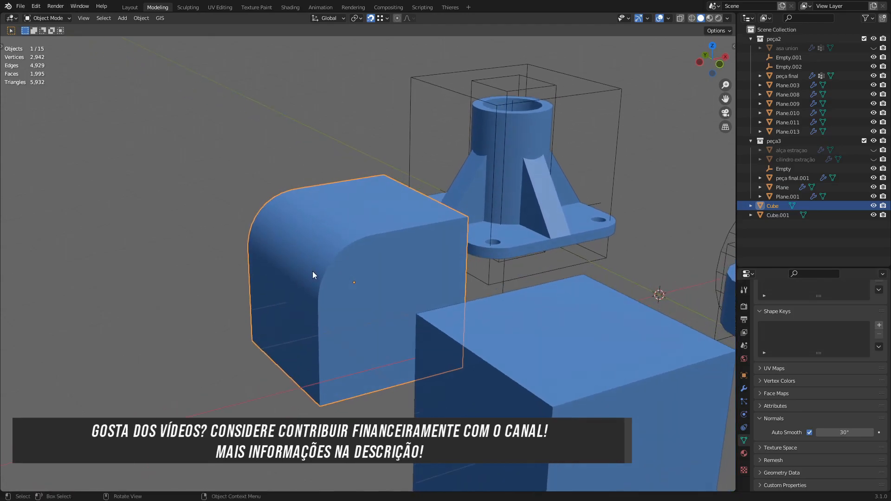
middle_click_drag(335, 241, 347, 196)
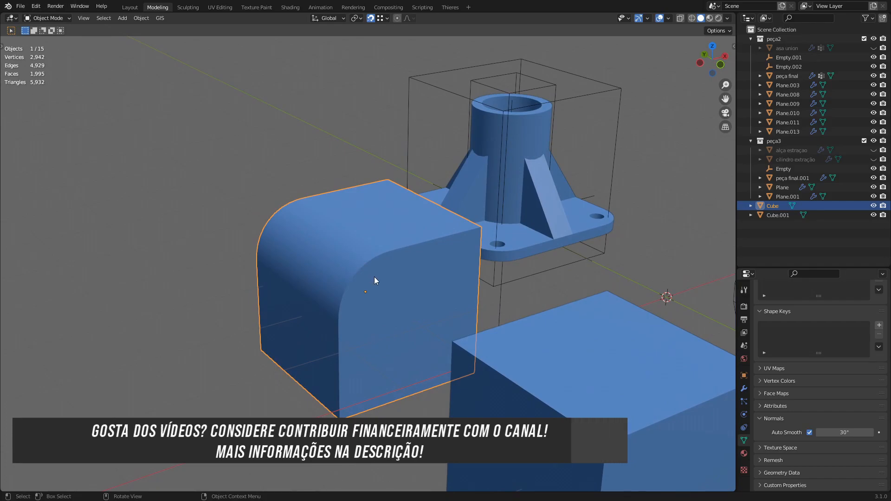
mouse_move(332, 245)
middle_mouse_down()
mouse_move(337, 226)
mouse_move(348, 235)
mouse_move(324, 242)
middle_mouse_up()
left_click(272, 166)
left_click(316, 246)
key("Tab")
middle_click_drag(295, 197, 320, 182)
scroll(348, 207, "down", 2)
middle_click_drag(410, 245, 331, 245, "shift")
key("Tab")
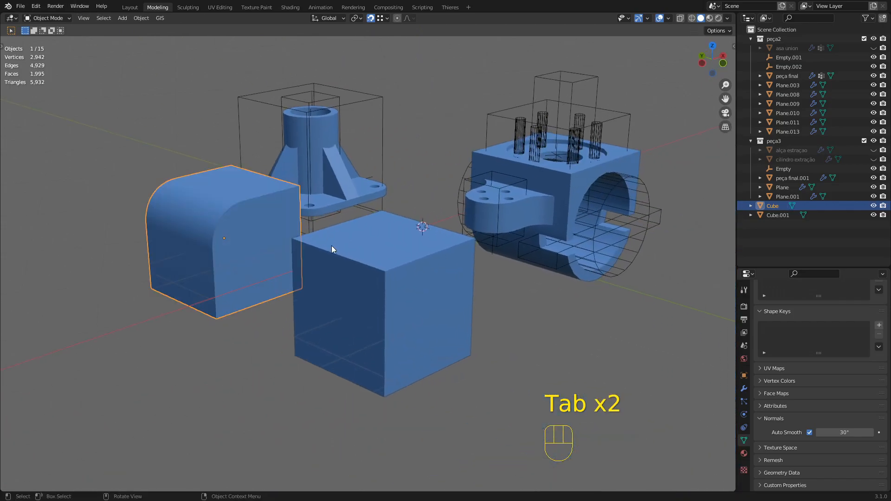
Assign an edge bevel weight to one top edge of the unbeveled second cube.
left_click(346, 250)
middle_click_drag(367, 292, 379, 266, "shift")
scroll(358, 235, "up", 2)
key("Tab")
key("2")
left_click(374, 256)
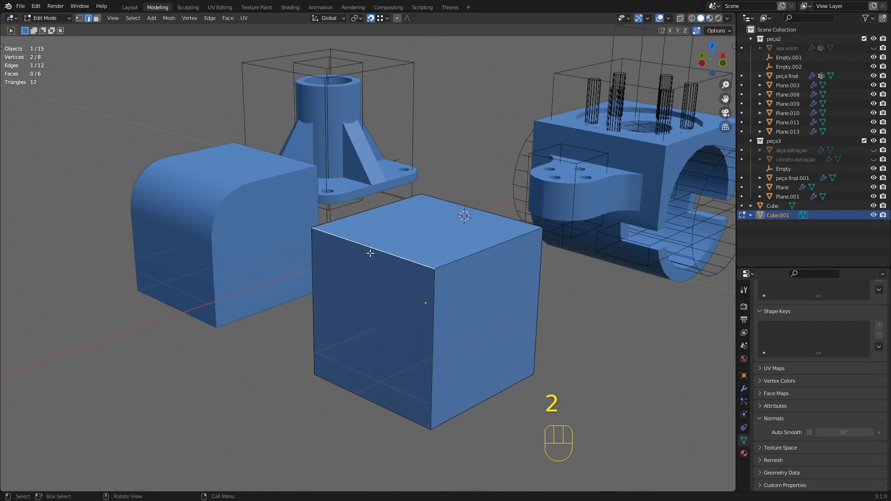
key("ctrl+b")
key("Escape")
right_click(371, 251)
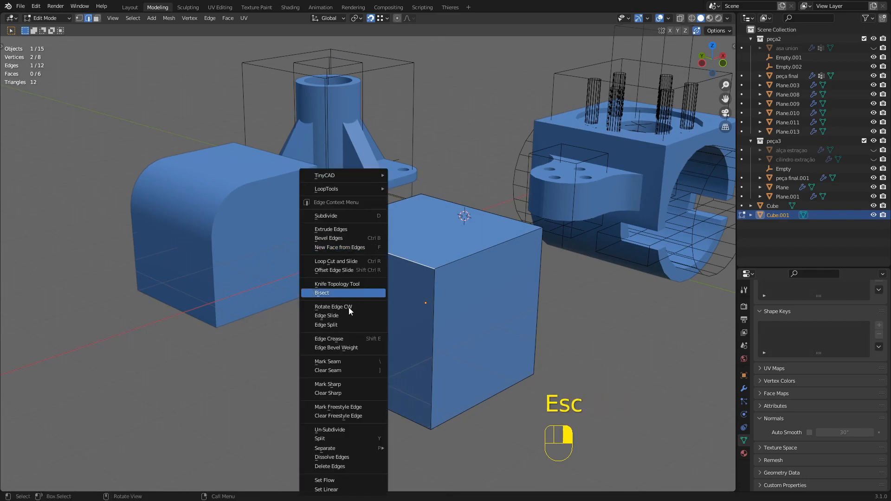
left_click(349, 348)
left_click(46, 441)
key("Tab")
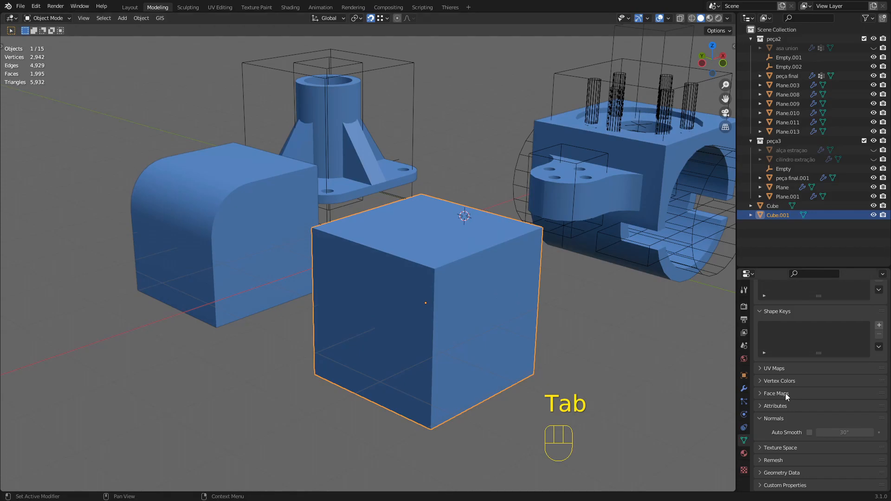
Add a Bevel modifier to the second cube, limited by Weight and with 6 segments.
left_click(744, 389)
left_click(788, 305)
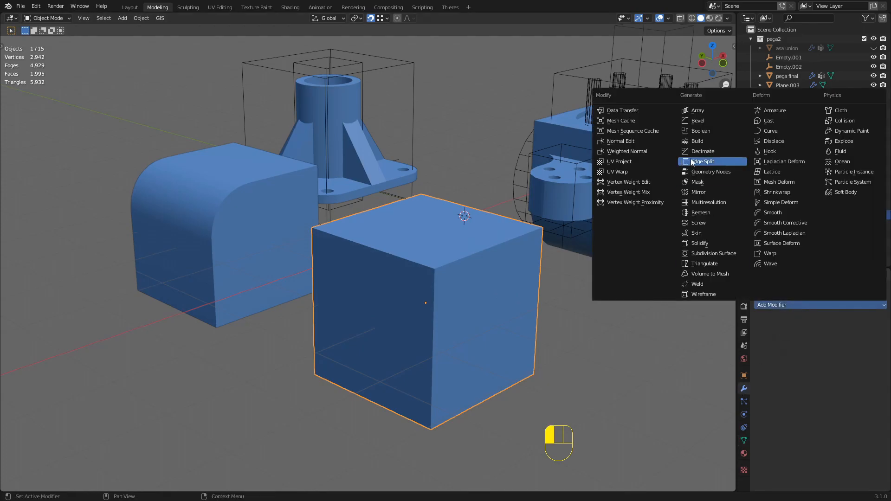
left_click(697, 121)
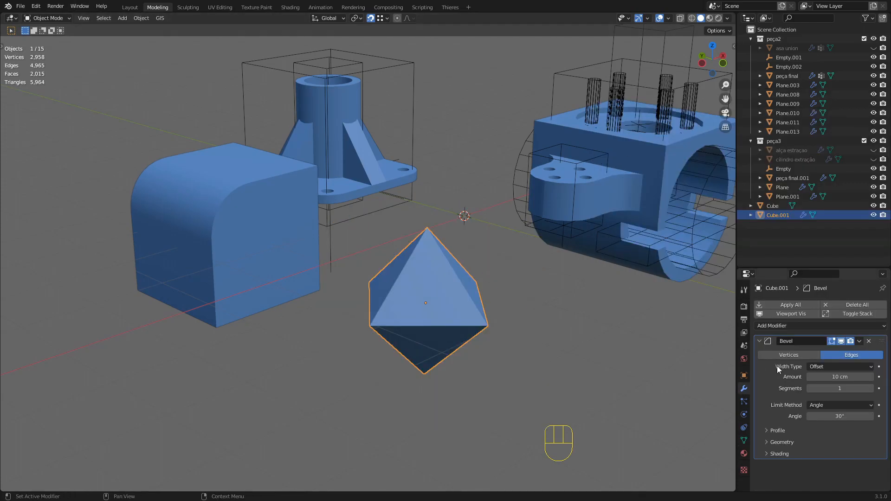
left_click(852, 406)
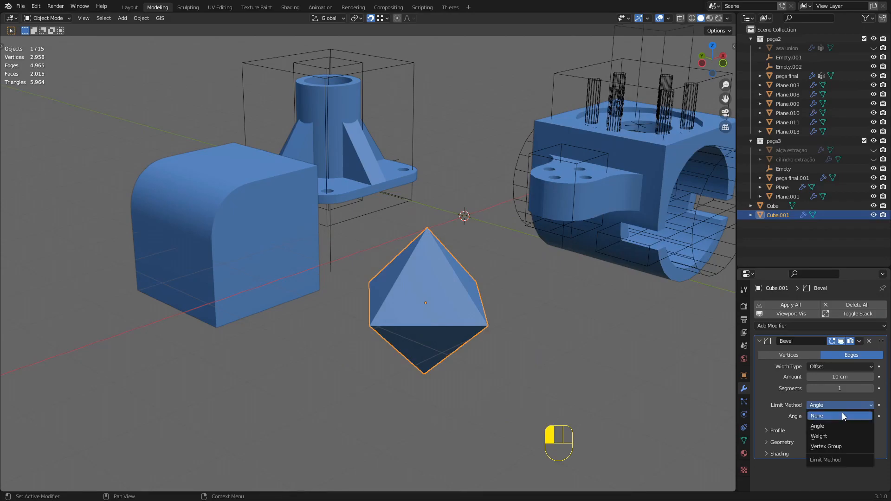
left_click(825, 437)
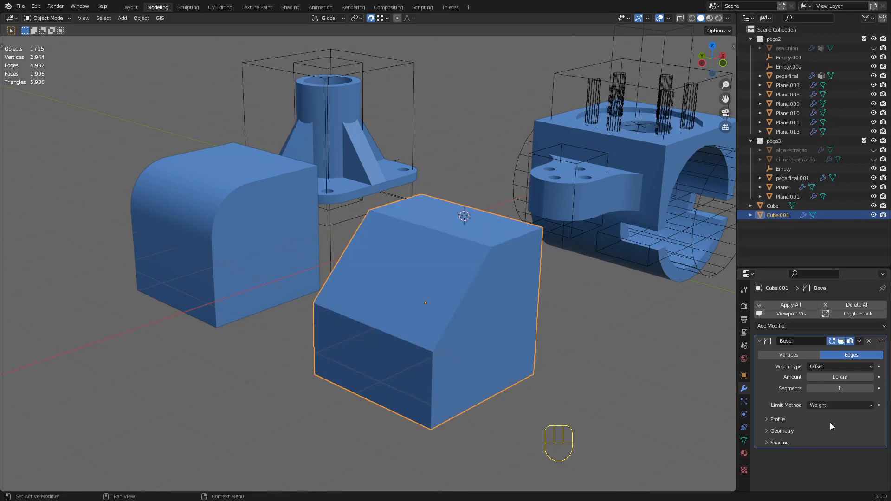
left_click(871, 390)
left_click(871, 390)
left_click(871, 389)
left_click(871, 390)
left_click(871, 390)
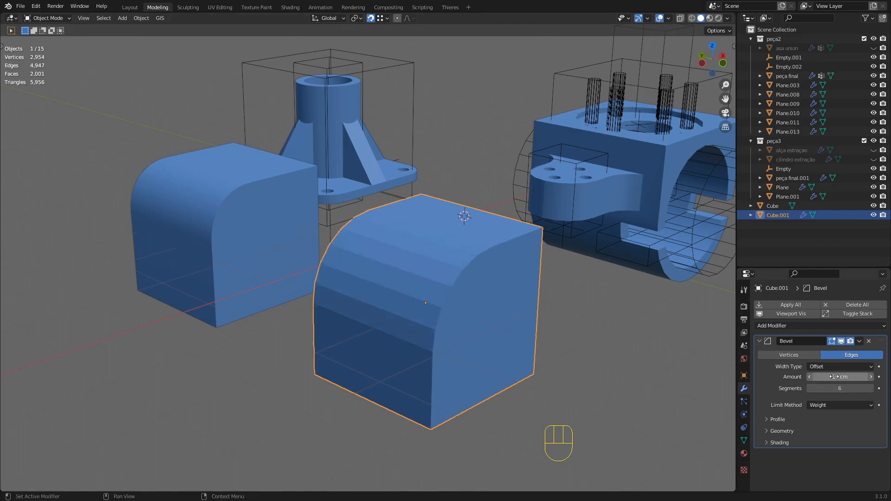
Shade the second cube smooth and enable Auto Smooth for its normals.
right_click(416, 270)
left_click(394, 250)
middle_click_drag(478, 295, 706, 391)
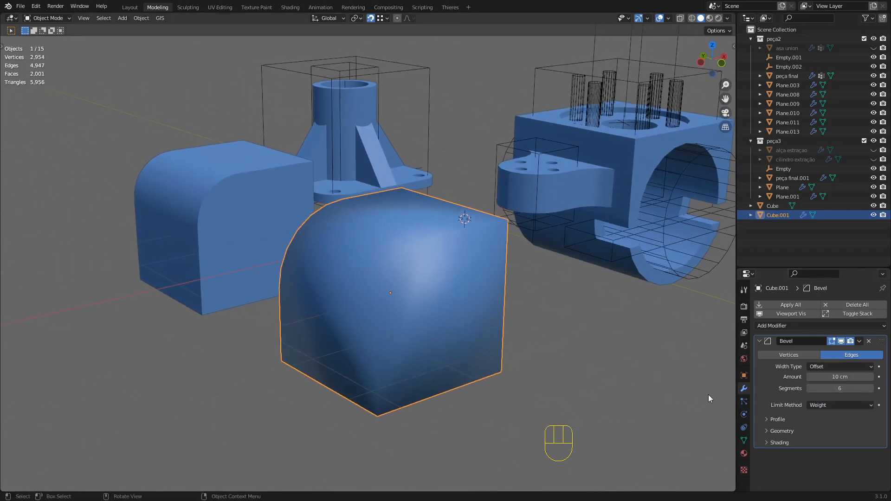
left_click(745, 441)
scroll(785, 451, "down", 3)
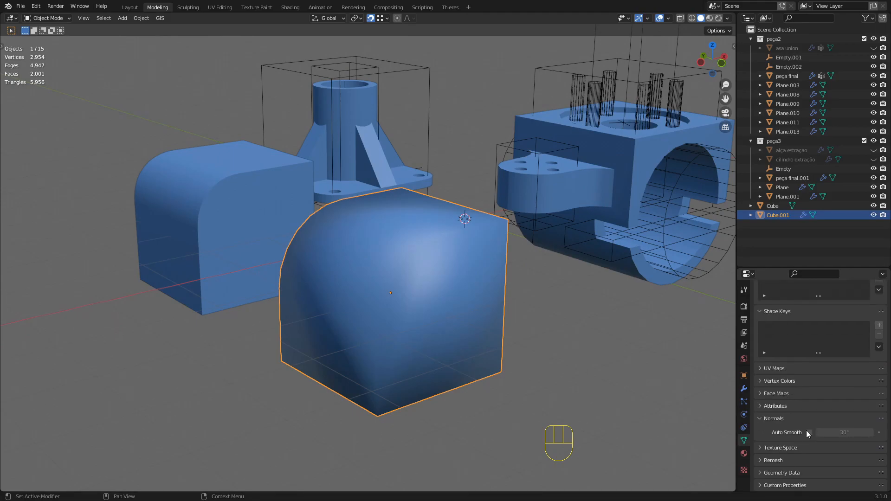
left_click(809, 433)
left_click(744, 389)
middle_click_drag(534, 325, 512, 324)
left_click(494, 318)
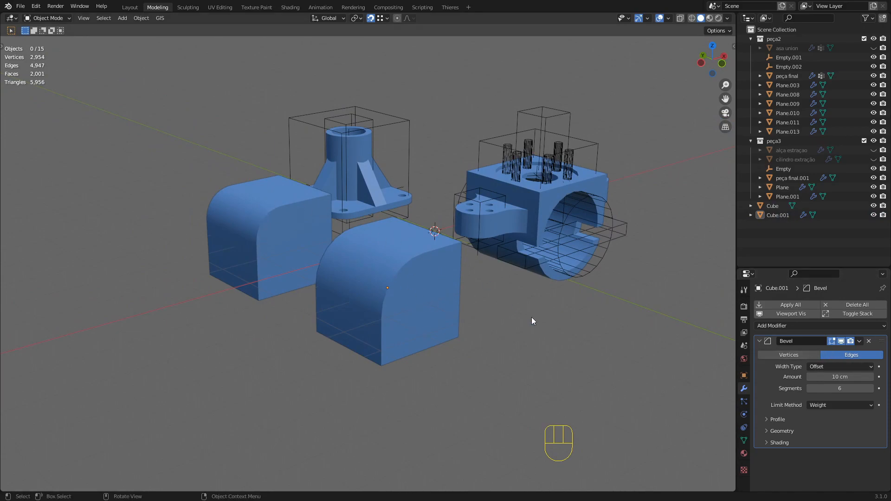
Set the amount of the second cube's Bevel modifier to 4.3 cm.
middle_click_drag(515, 307, 394, 289)
left_click(405, 289)
left_click_drag(823, 376, 862, 377, "shift")
Compare the bevels of both cubes in wireframe and solid shading from several angles.
key("z")
scroll(385, 266, "up", 3)
scroll(430, 298, "down", 3)
key("z")
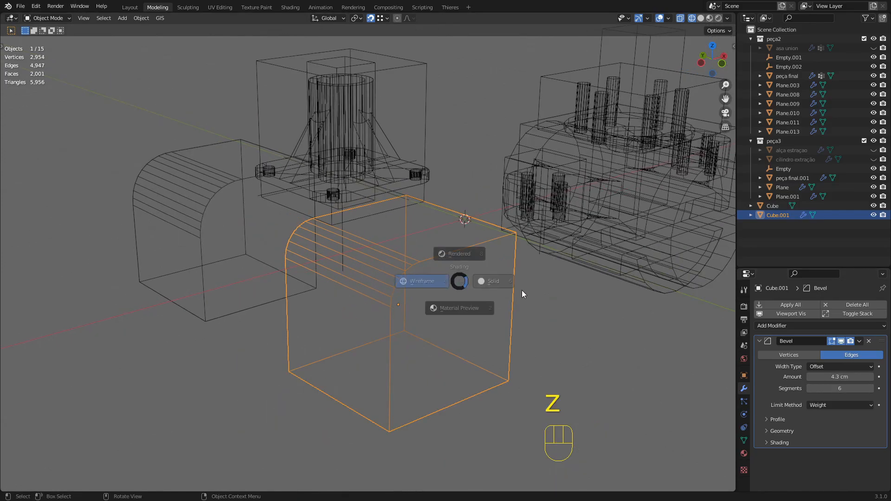
scroll(513, 320, "down", 2)
left_click(511, 337)
middle_click_drag(378, 272, 456, 270)
scroll(436, 263, "up", 2)
scroll(523, 234, "up", 1)
middle_click_drag(540, 222, 518, 250, "shift")
middle_click_drag(253, 281, 390, 281)
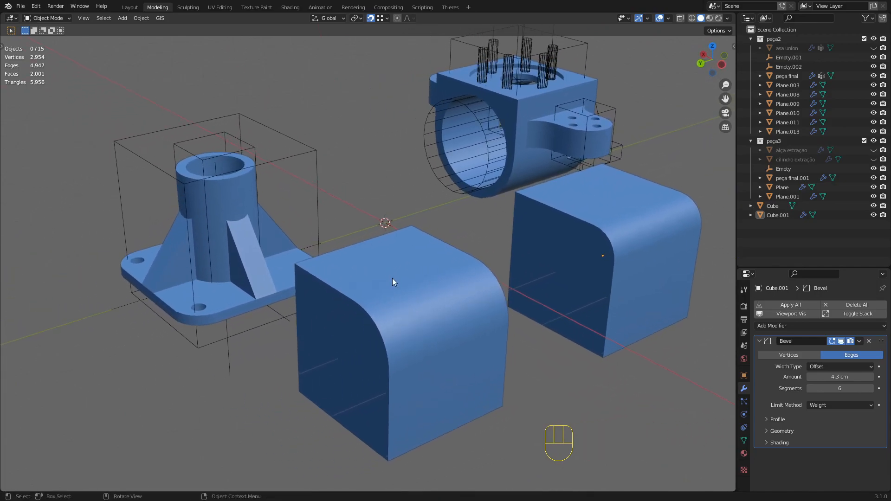
middle_click_drag(384, 204, 461, 233, "shift")
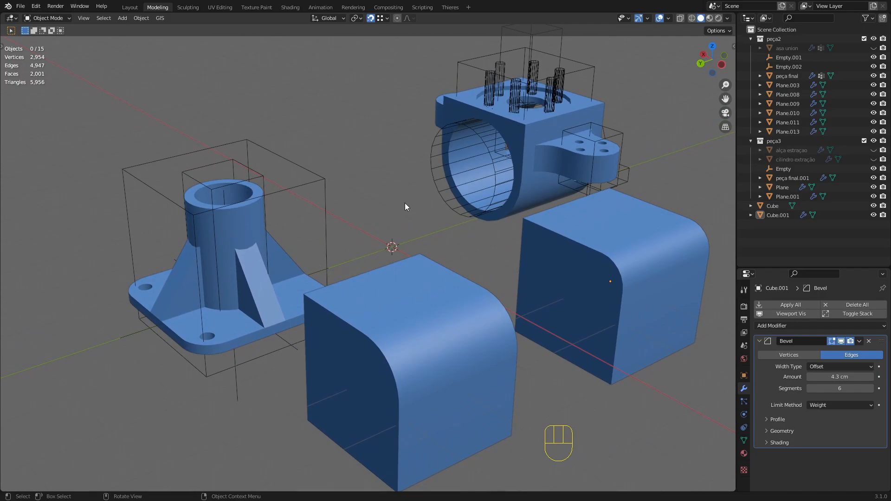
Delete both beveled cubes from the scene.
left_click(565, 213)
key("Delete")
left_click(440, 301)
key("Delete")
Examine the flanged cylinder part up close, checking the modifiers of its inner cutter and of the final body.
middle_click_drag(368, 291, 458, 281)
middle_click_drag(389, 281, 455, 261)
scroll(437, 278, "up", 2)
left_click(388, 131)
middle_click_drag(388, 131, 425, 225)
scroll(424, 224, "up", 1)
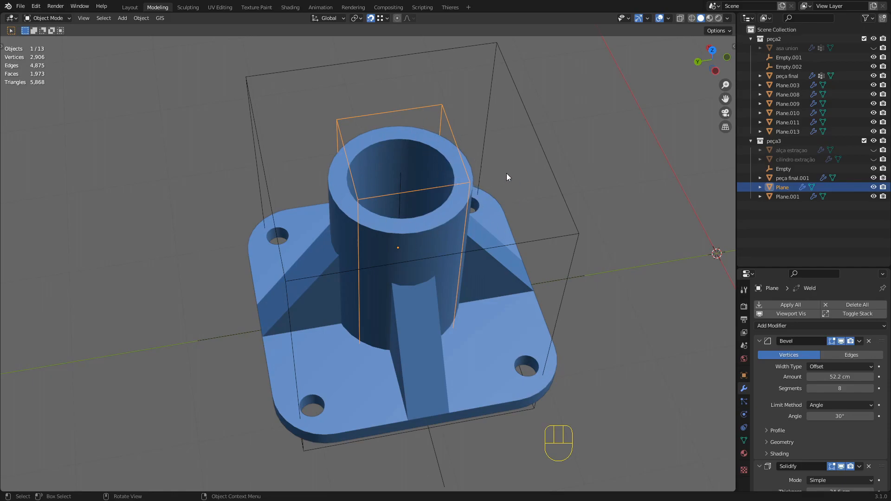
middle_click_drag(403, 134, 409, 183)
left_click(421, 185)
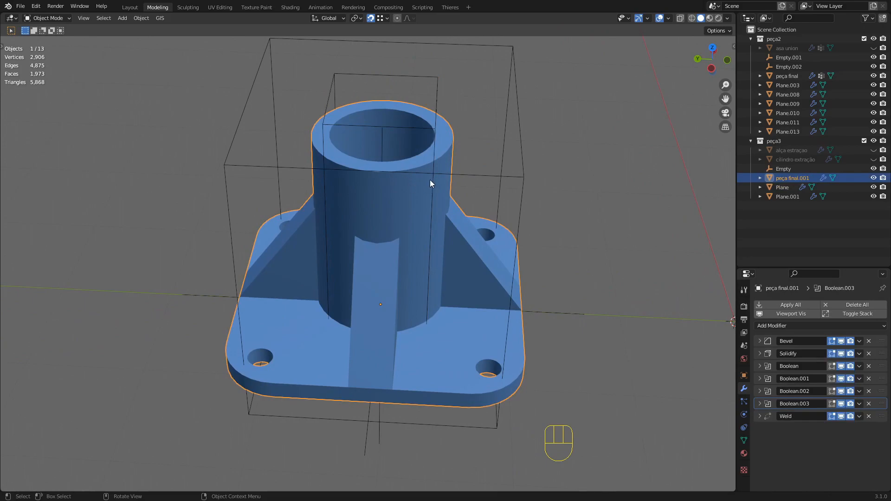
Select the cutter inside the cylinder's bore and try moving it sideways to preview its effect on the part.
middle_click_drag(414, 122, 436, 119)
left_click(437, 122)
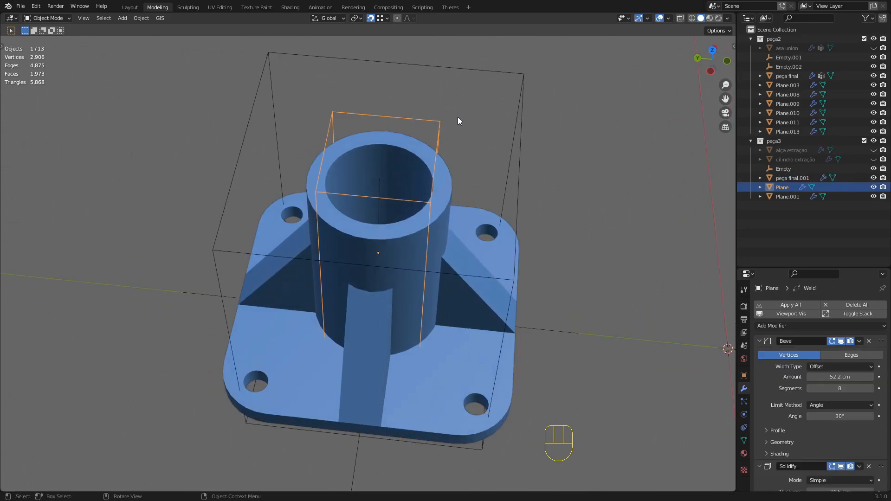
key("g")
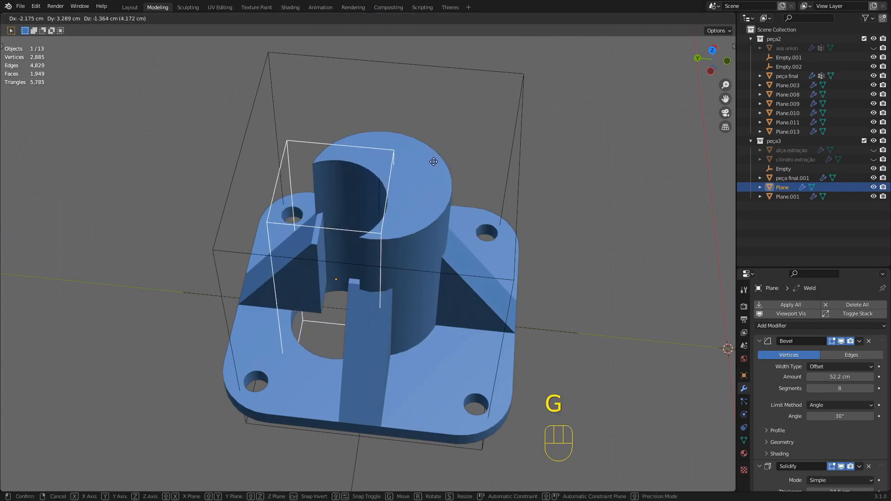
key("Escape")
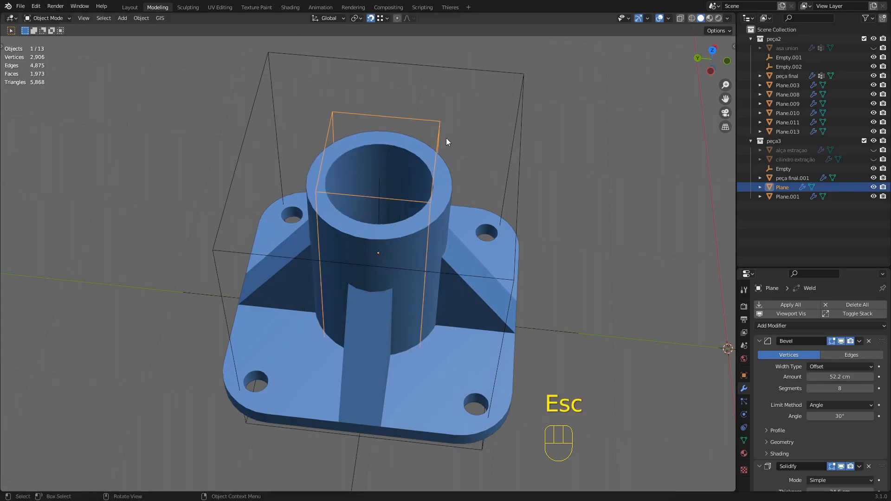
Examine the bore cutter's base plane in Edit Mode, using wireframe shading and returning to solid.
key("Tab")
middle_click_drag(436, 154, 432, 194)
key("z")
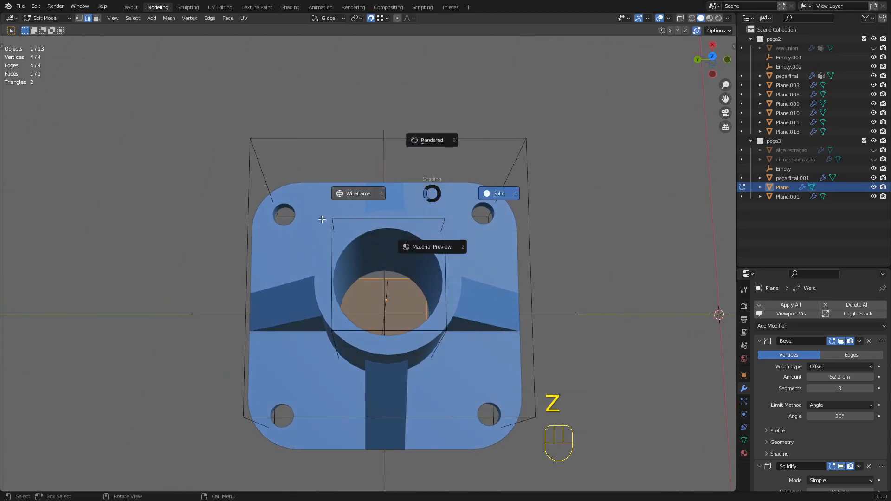
left_click(358, 193)
middle_click_drag(520, 404, 496, 335)
key("z")
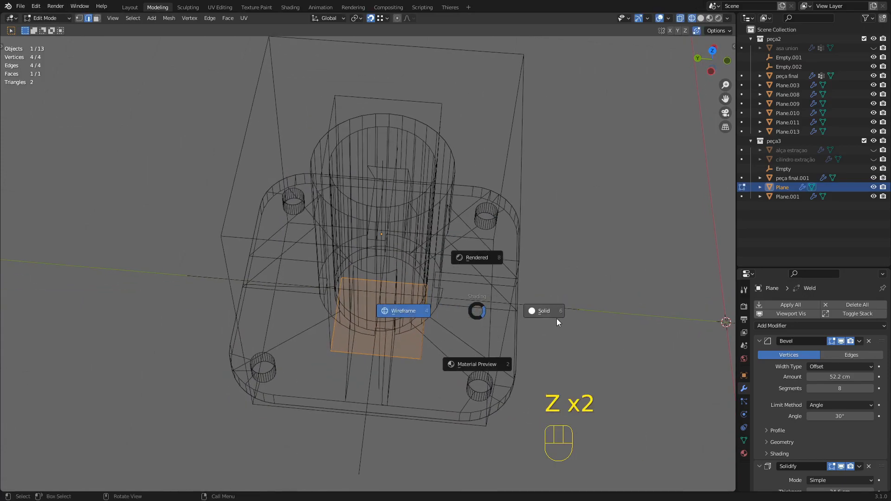
left_click(552, 316)
Try scaling up the bore cutter's base plane to preview a wider bore, and return to Object Mode.
key("s")
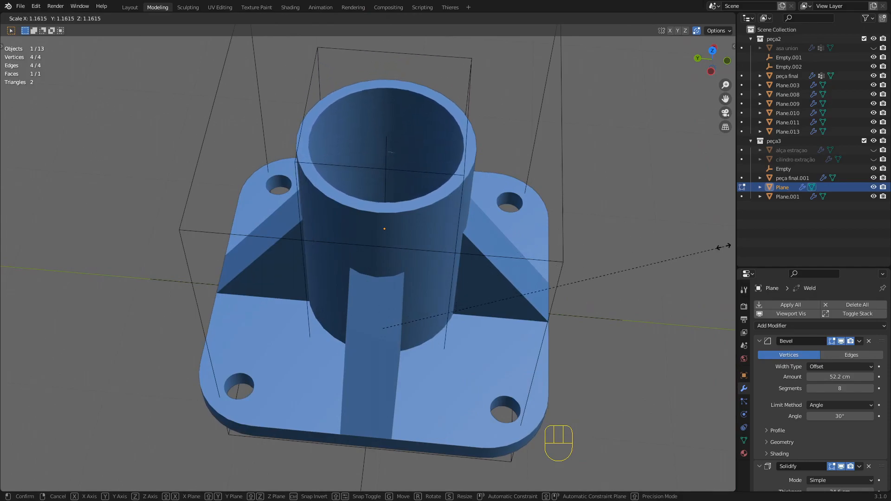
key("Escape")
scroll(542, 251, "down", 3)
key("Tab")
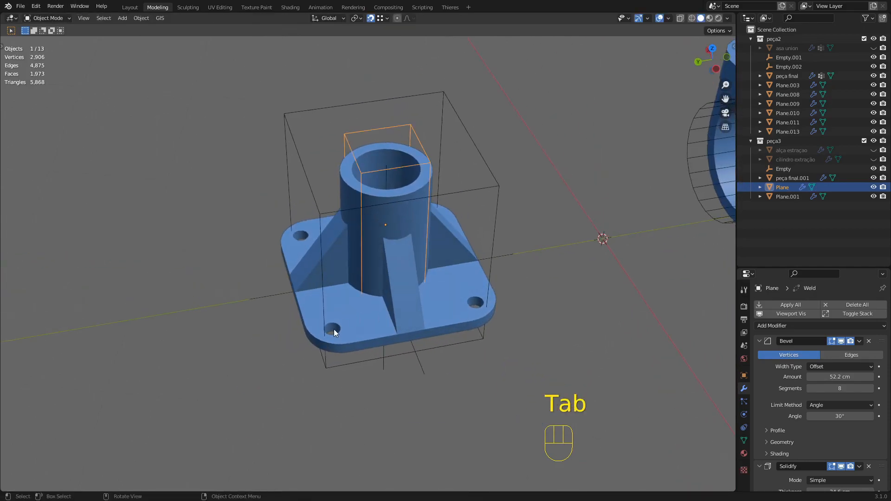
Select the cutter for the four flange corner holes and examine its modifiers and the holes up close.
left_click(323, 316)
scroll(332, 339, "up", 3)
middle_click_drag(350, 345, 404, 292)
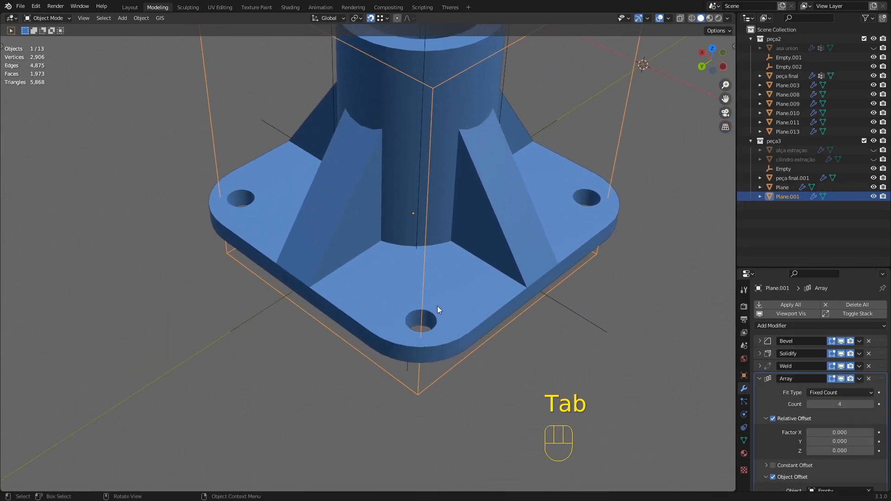
scroll(418, 318, "up", 2)
middle_click_drag(487, 366, 458, 294, "shift")
scroll(451, 302, "down", 4)
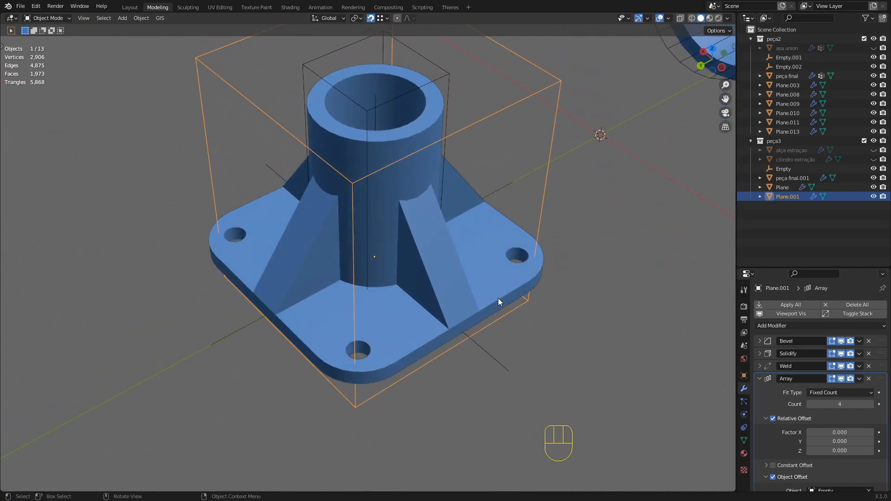
middle_click_drag(426, 275, 417, 262)
Try scaling and moving the corner-hole cutter's base plane in Edit Mode to preview its effect on all four holes.
key("Tab")
middle_click_drag(368, 331, 478, 332, "shift")
scroll(420, 295, "up", 2)
key("1")
key("s")
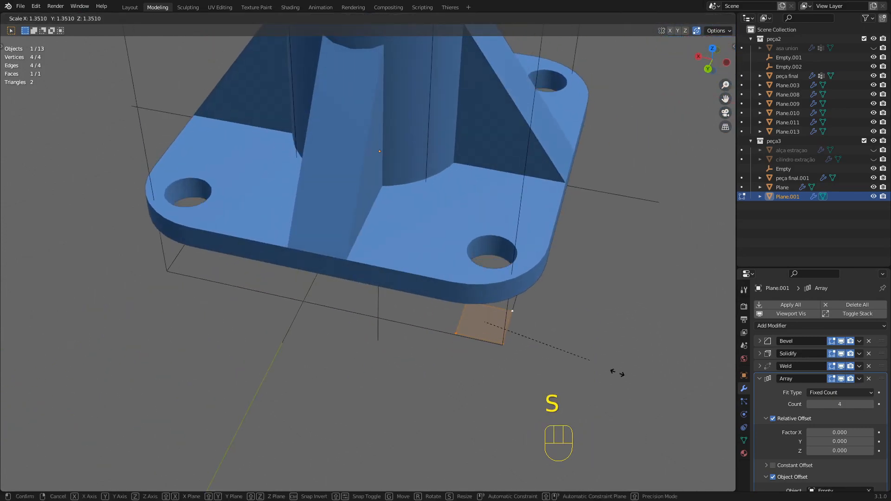
key("g")
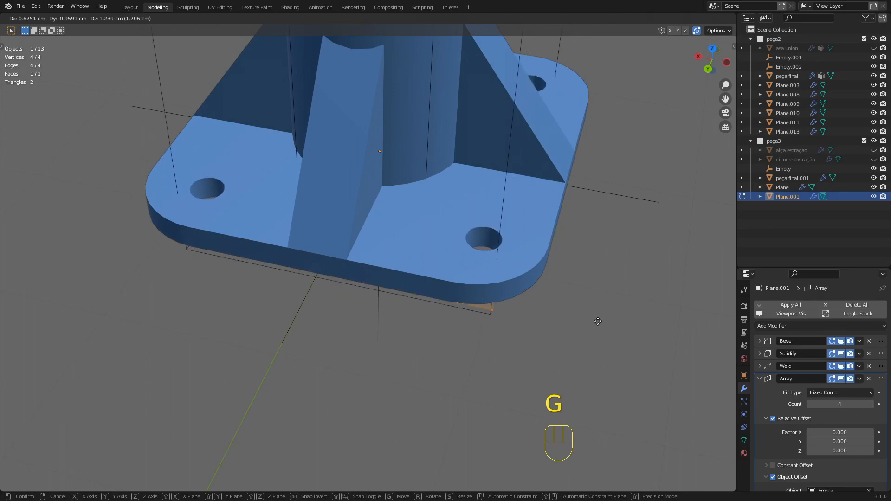
key("Escape")
scroll(591, 313, "down", 3)
middle_click_drag(592, 313, 520, 329)
middle_click_drag(520, 330, 432, 259)
key("Tab")
Deselect everything and examine the flanged part and the neighbouring bearing block from several angles.
left_click(567, 247)
scroll(567, 247, "down", 3)
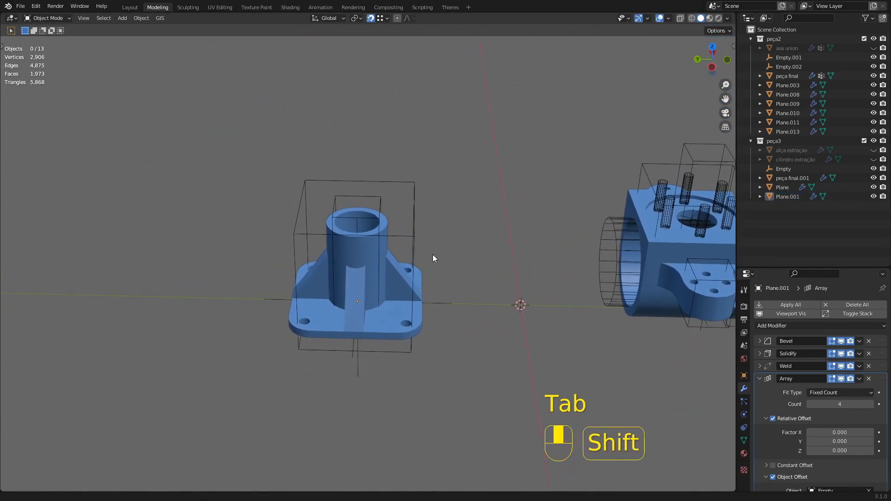
scroll(396, 225, "up", 1)
middle_click_drag(396, 225, 377, 262, "shift")
scroll(417, 203, "up", 2)
middle_click_drag(377, 263, 397, 241)
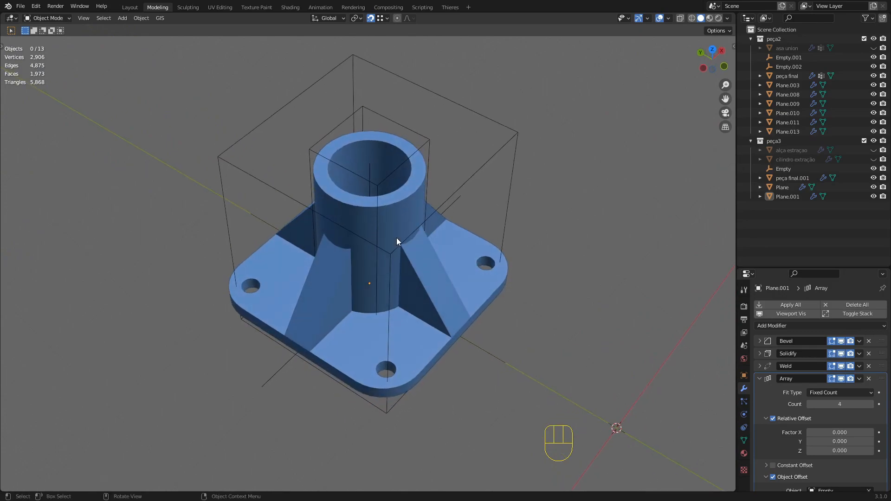
middle_click_drag(399, 299, 431, 282)
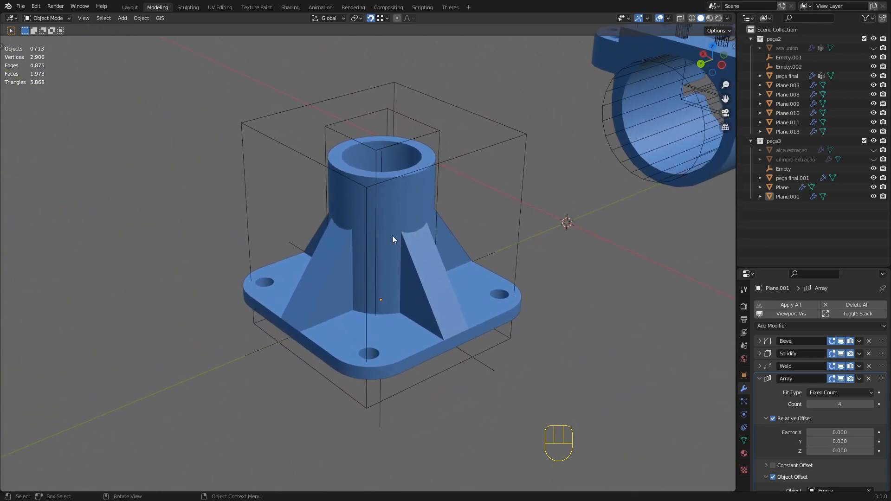
scroll(418, 242, "down", 5)
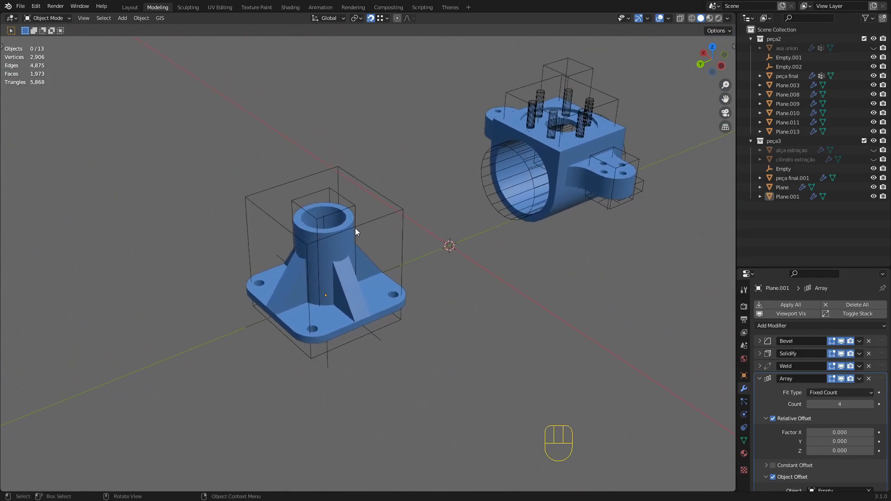
middle_click_drag(349, 246, 347, 245)
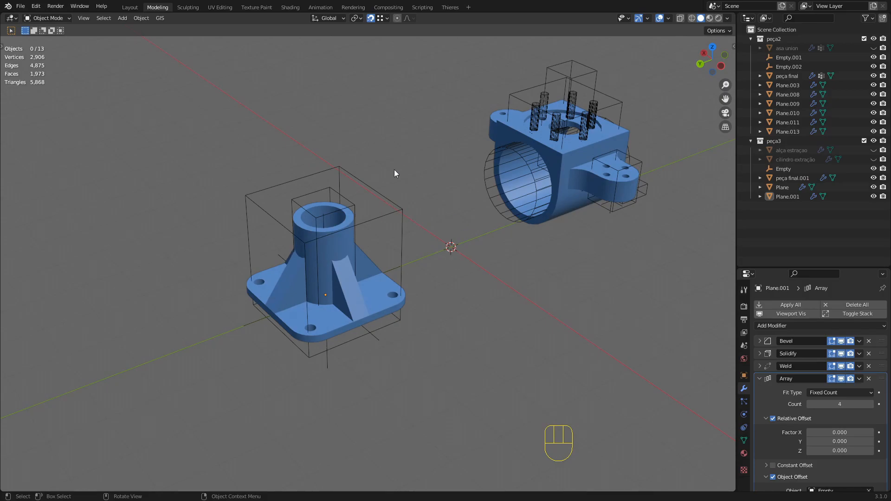
middle_click_drag(363, 221, 372, 241, "shift")
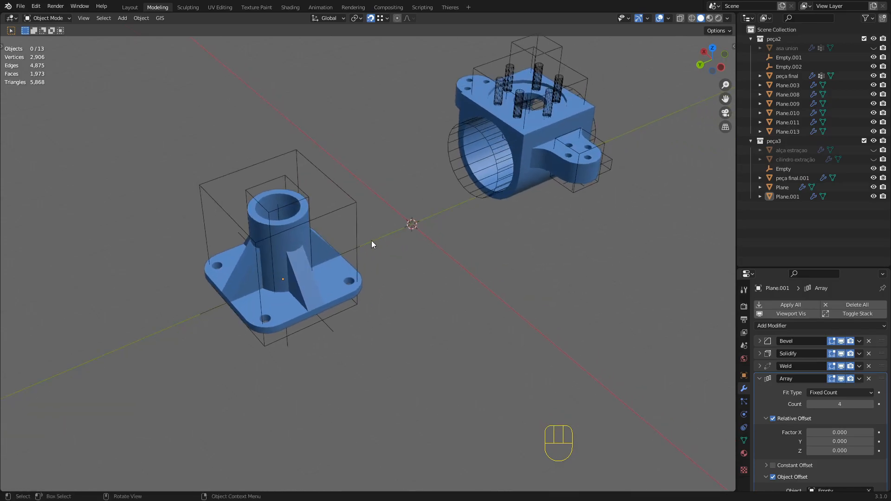
middle_click_drag(431, 277, 386, 265)
middle_click_drag(436, 319, 447, 282, "shift")
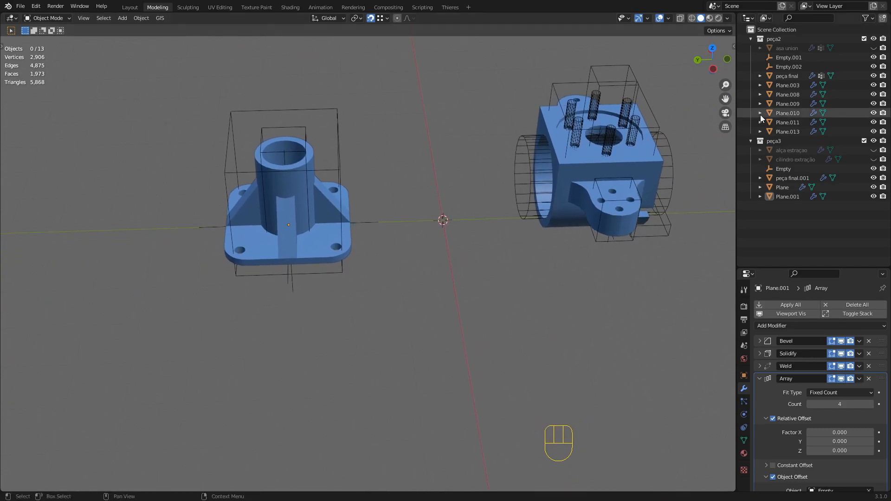
Collapse the peça3 and peça2 collections and hide both from the viewport.
left_click(752, 141)
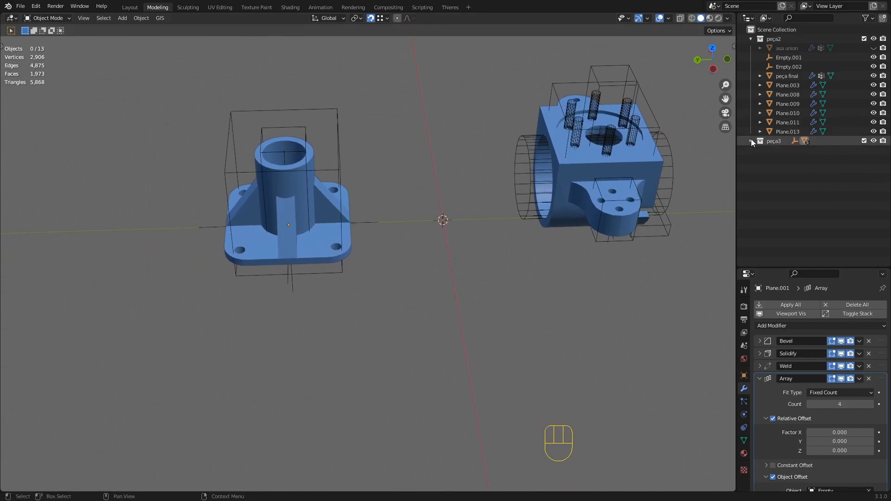
left_click(751, 39)
middle_click_drag(360, 238, 385, 245)
middle_click_drag(442, 236, 360, 241, "shift")
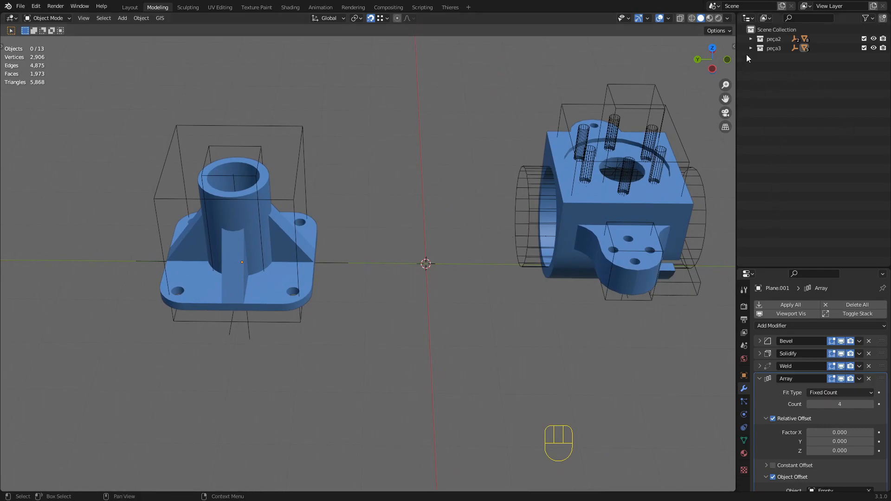
left_click(873, 47)
left_click(874, 38)
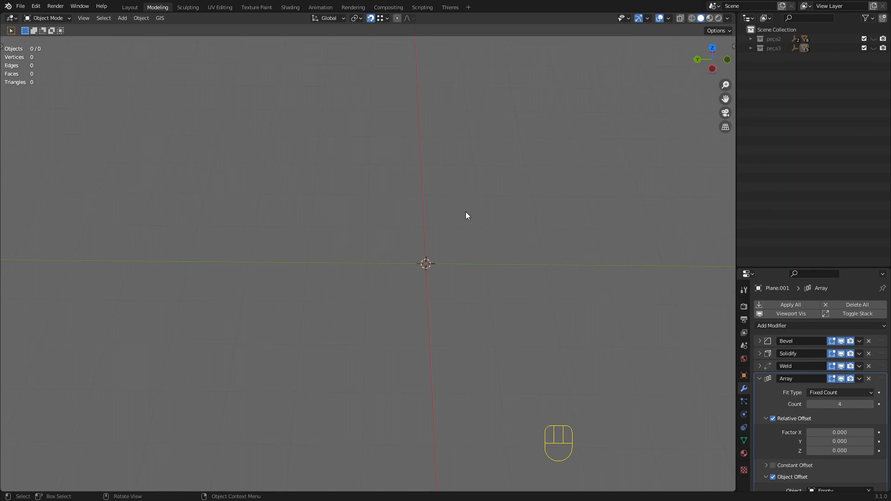
Add a 20 cm plane mesh at the world origin.
key("shift+a")
mouse_move(468, 211)
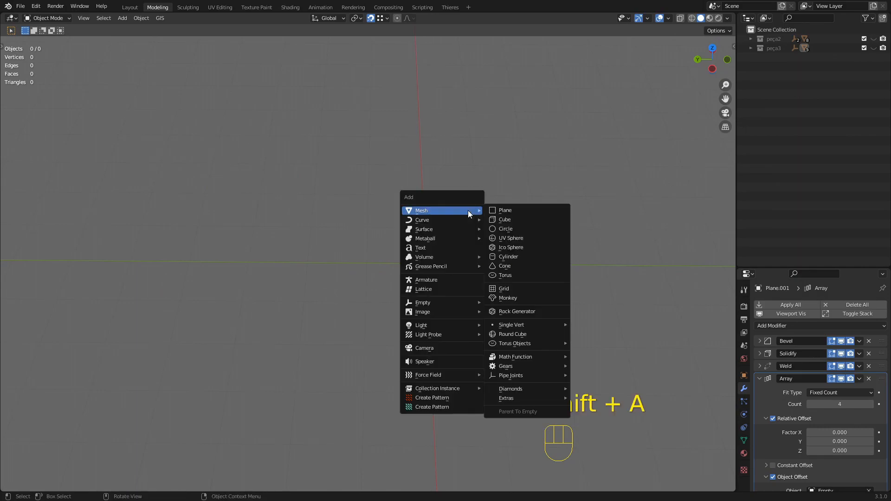
left_click(515, 210)
middle_click_drag(472, 253, 435, 259)
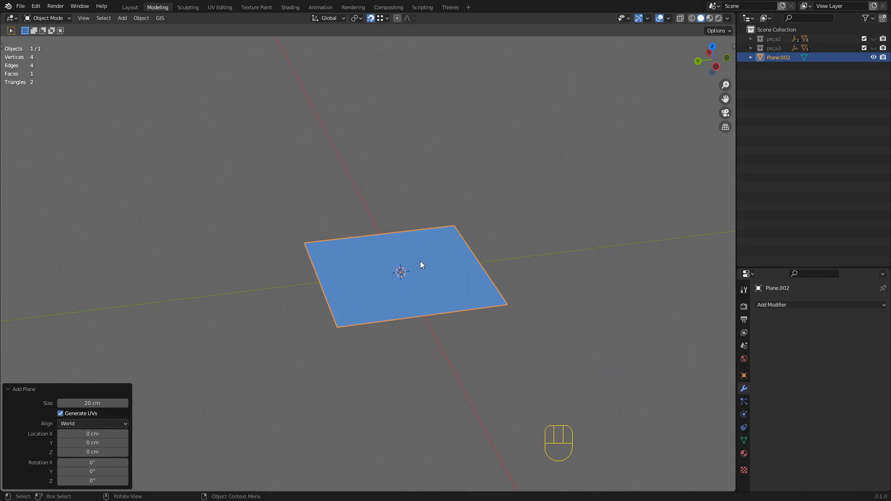
scroll(409, 259, "up", 1)
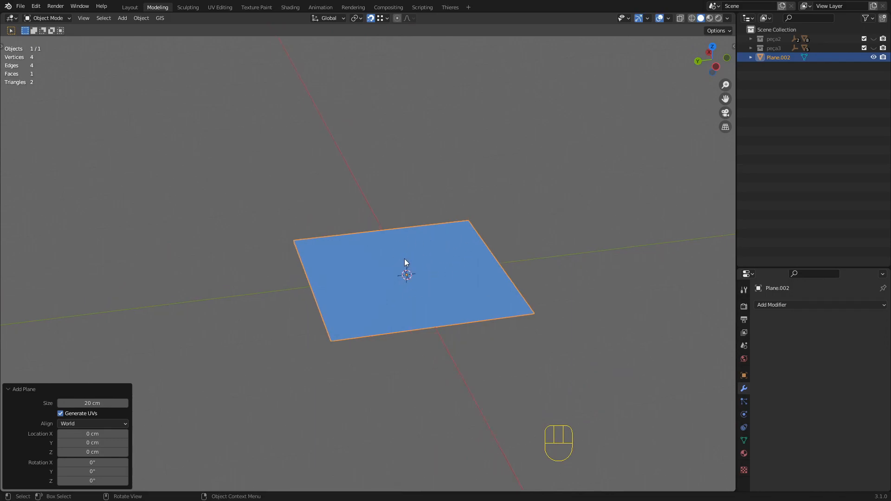
scroll(409, 258, "up", 2)
middle_click_drag(437, 276, 427, 264, "shift")
Extrude the plane upward about 1.5 cm into a thin slab and view it from a lower angle.
key("Tab")
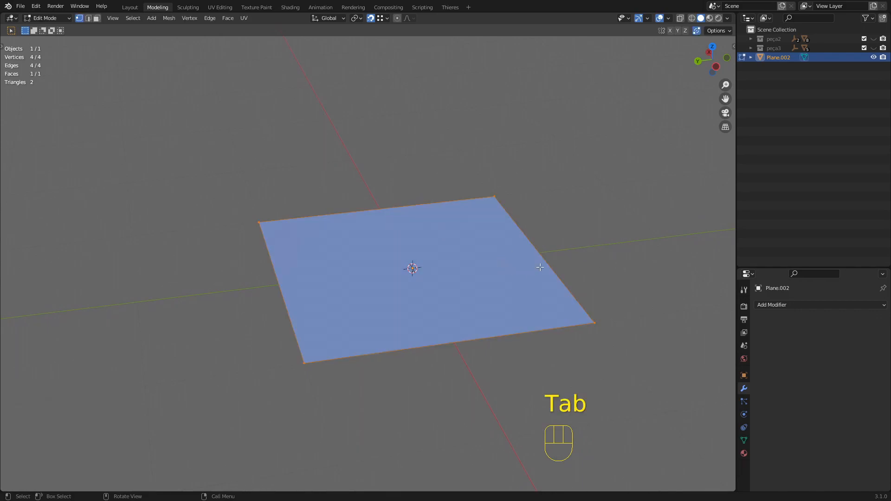
key("e")
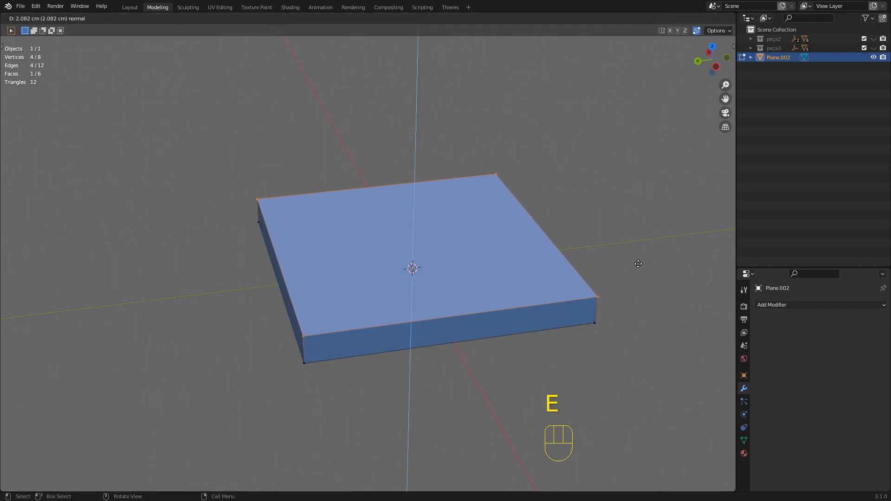
left_click(639, 269)
middle_click_drag(638, 268, 529, 279)
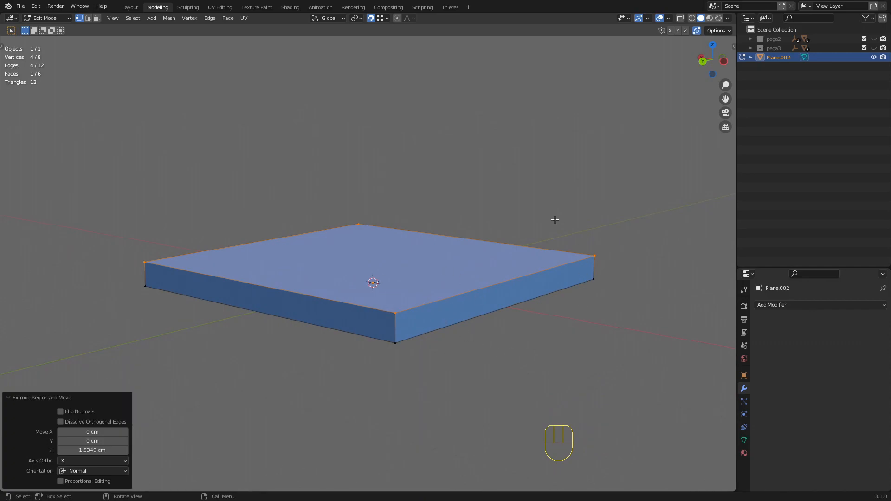
key("Tab")
middle_click_drag(475, 272, 431, 247)
key("Tab")
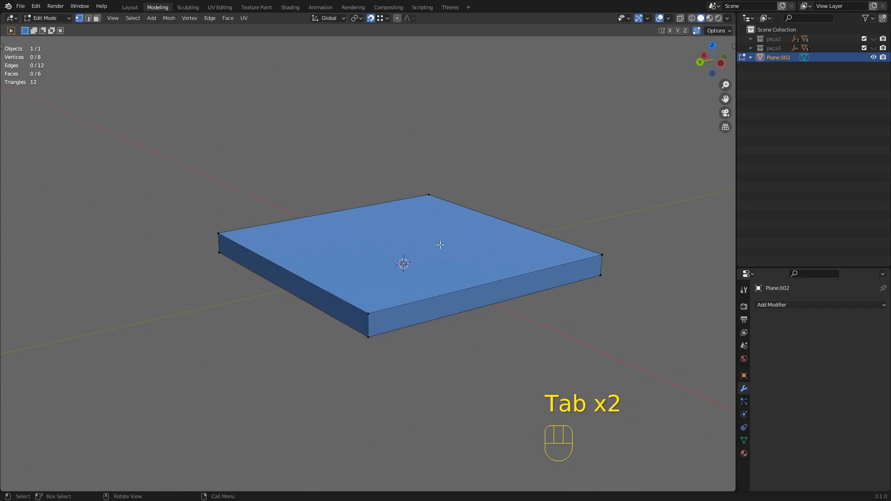
key("Tab")
middle_click_drag(450, 286, 452, 284)
Select the slab's top face and try moving it along the Z axis to change the thickness.
key("Tab")
left_click(431, 250)
key("3")
left_click(486, 245)
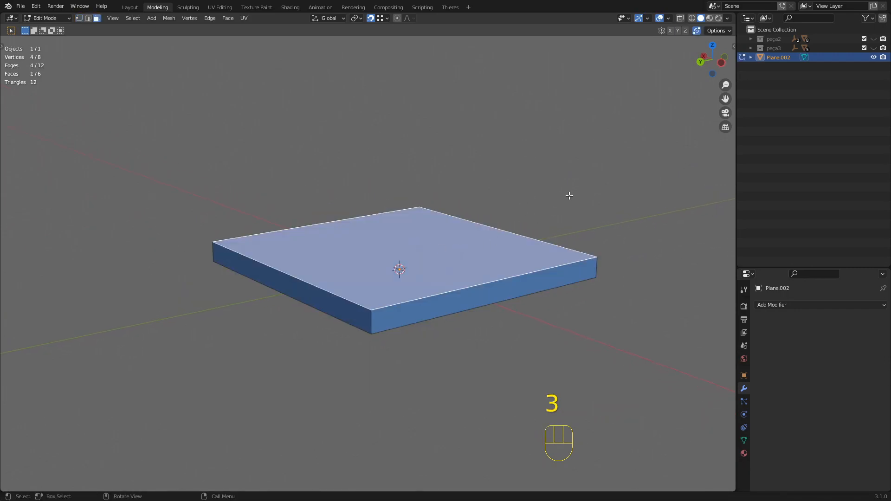
key("g")
key("z")
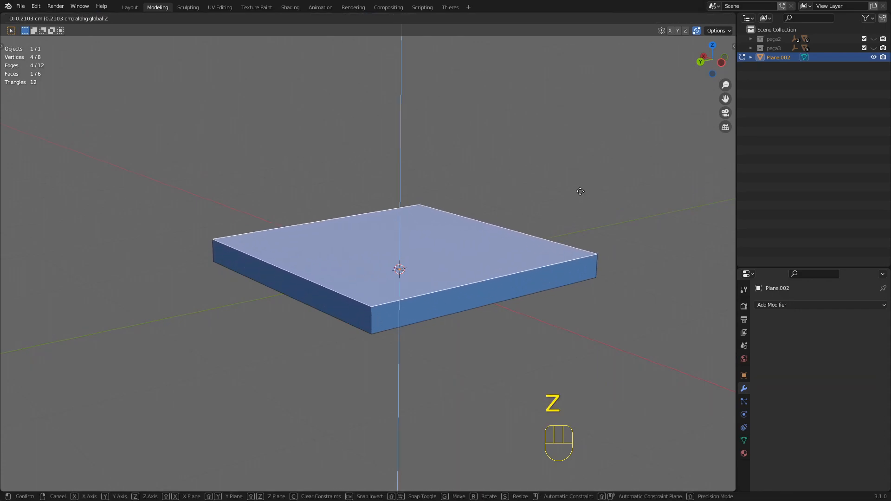
key("Escape")
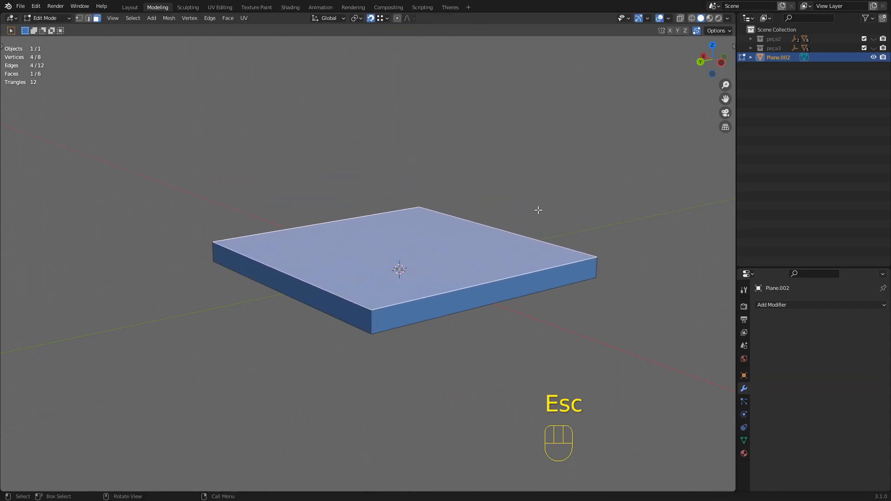
key("Tab")
Undo the extrusion and the Edit Mode changes back to the flat plane in Object Mode.
key("ctrl+z")
key("ctrl+z")
key("ctrl+z")
key("ctrl+z")
key("ctrl+z")
key("ctrl+z")
key("ctrl+z")
key("ctrl+z")
key("ctrl+z")
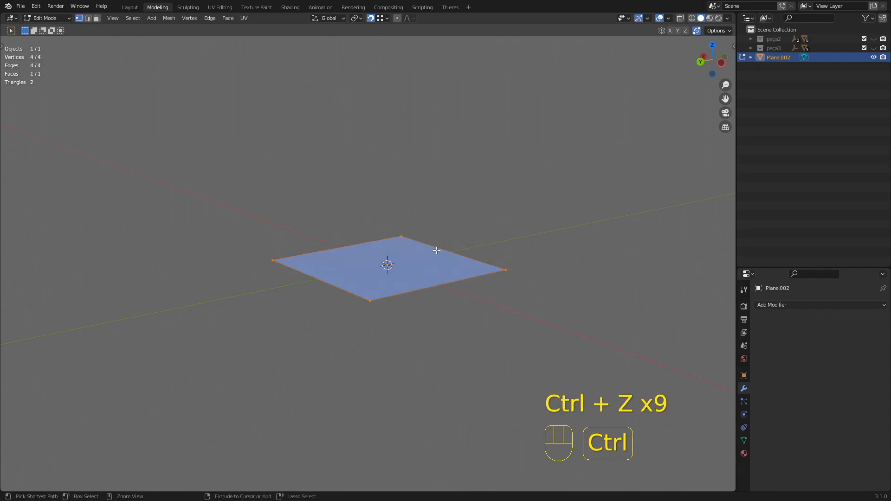
key("ctrl+z")
Look over the available modifiers, then examine the flat plane's corner vertices in Edit Mode.
scroll(437, 250, "up", 2)
middle_click_drag(450, 243, 453, 252)
middle_click_drag(453, 252, 436, 227, "shift")
scroll(436, 231, "up", 1)
left_click(810, 306)
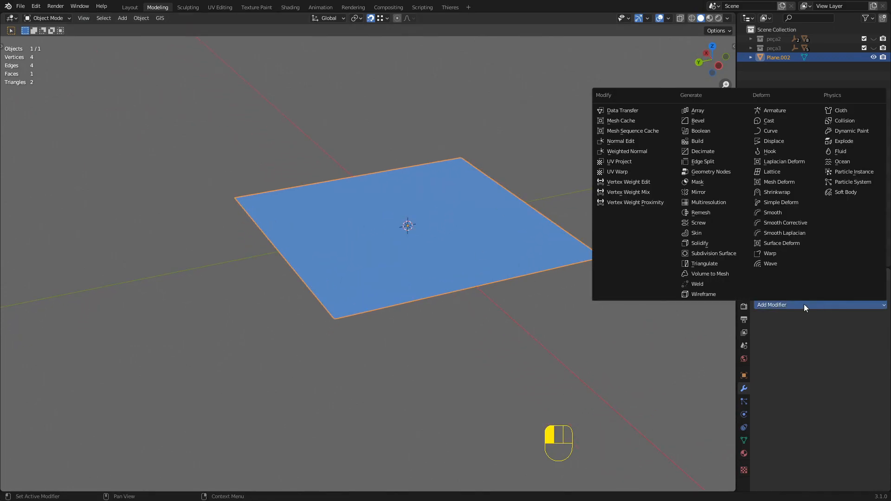
middle_click_drag(413, 208, 354, 227, "shift")
key("Tab")
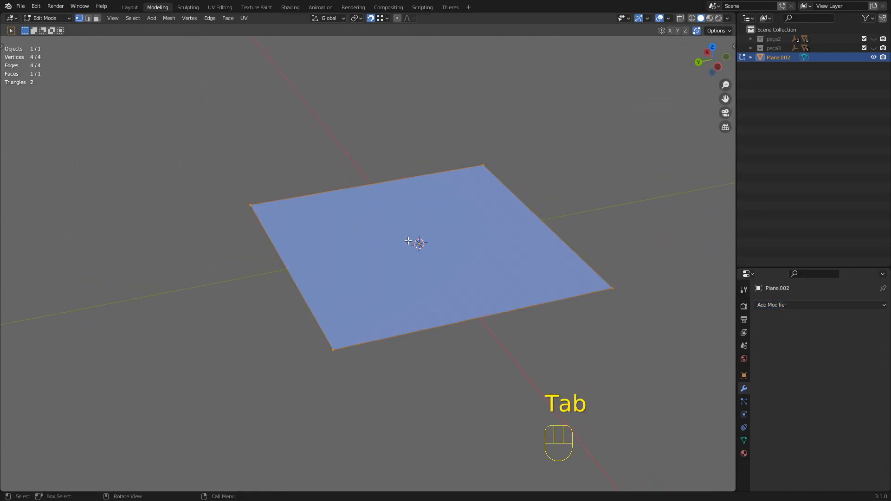
scroll(408, 241, "down", 1)
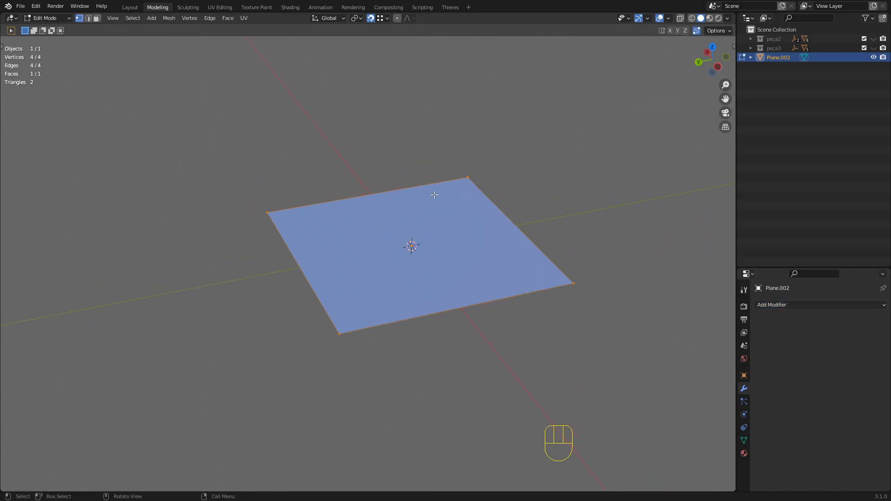
scroll(452, 197, "up", 1)
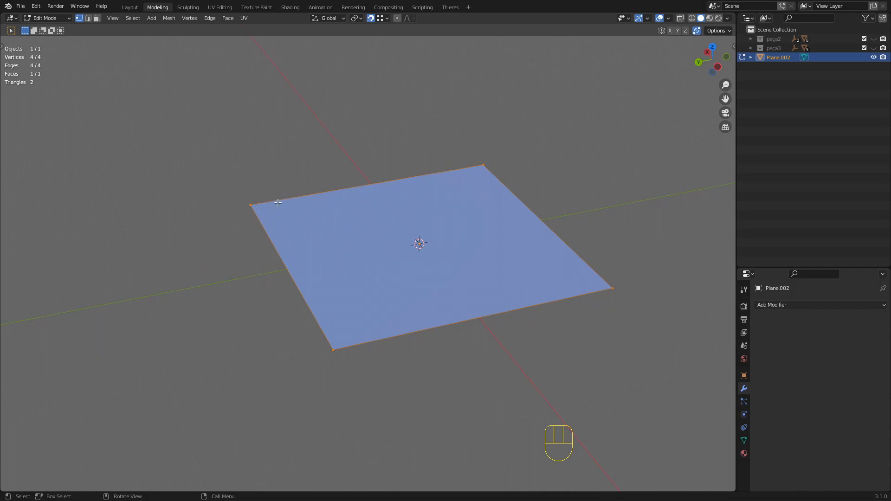
scroll(321, 215, "down", 2)
middle_click_drag(369, 215, 370, 224, "shift")
scroll(349, 230, "up", 2)
key("1")
key("Tab")
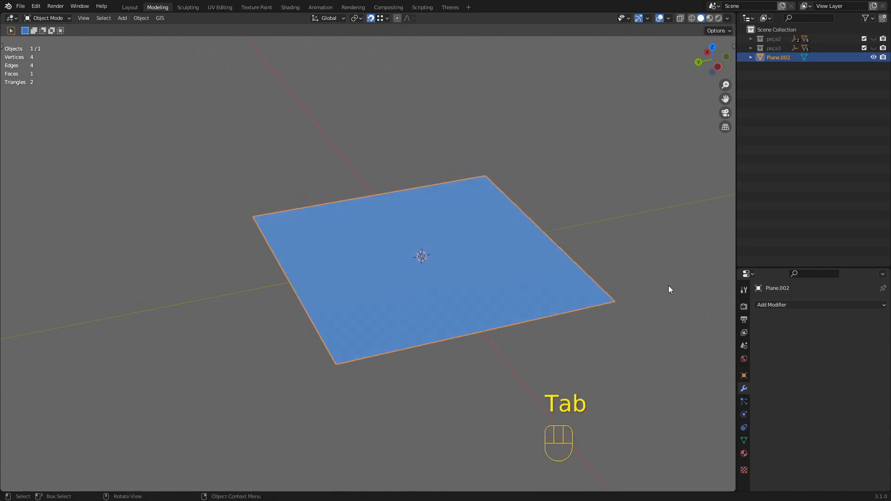
Add a Bevel modifier to the flat plane, set to affect vertices with 4 segments.
left_click(780, 303)
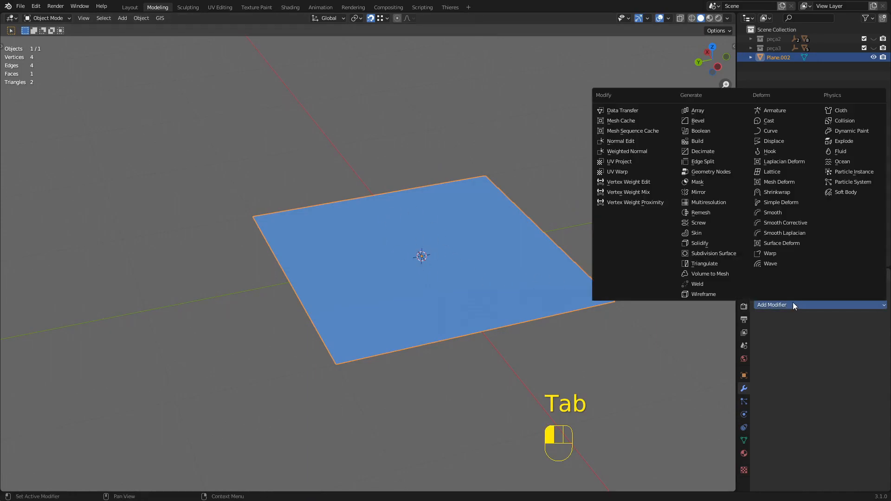
left_click(705, 121)
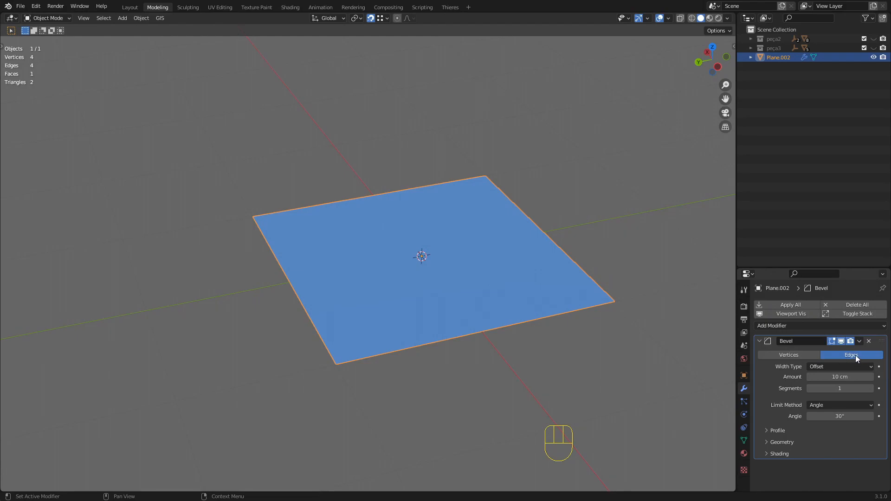
left_click(784, 355)
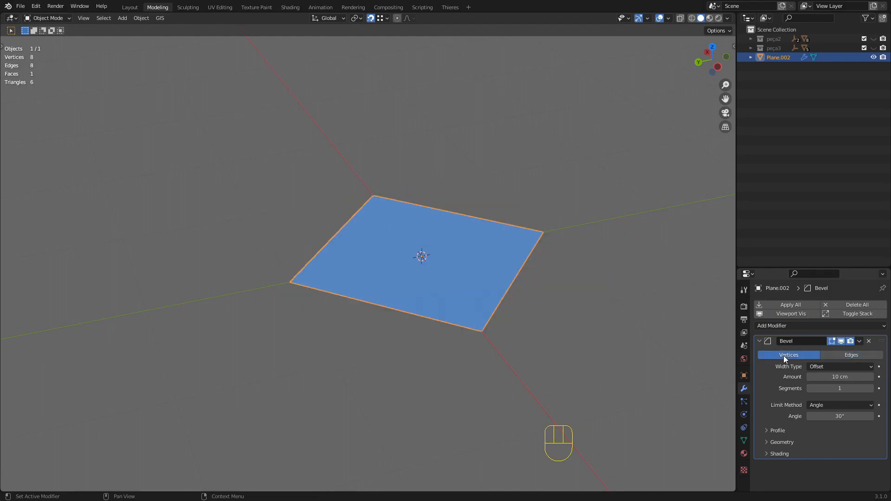
left_click(871, 388)
left_click(871, 389)
left_click(871, 389)
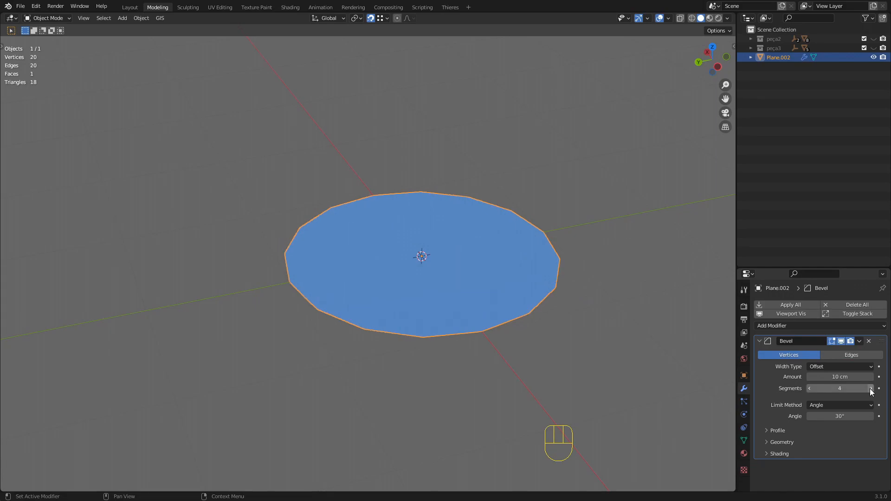
Reduce the plane's Bevel amount to 1.9 cm for small rounded corners.
left_click_drag(841, 377, 797, 377, "shift")
middle_click_drag(412, 353, 349, 344)
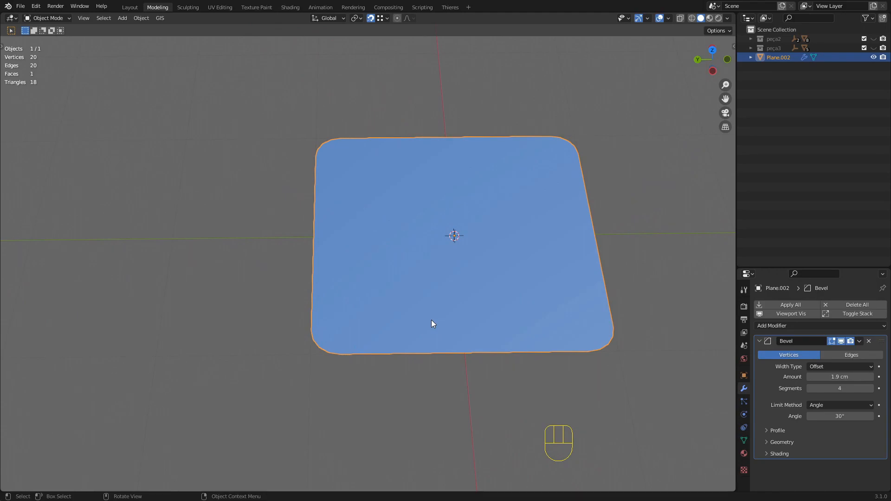
middle_click_drag(431, 324, 465, 290)
Add a Solidify modifier to the rounded plane and set its offset to 1.
left_click(786, 326)
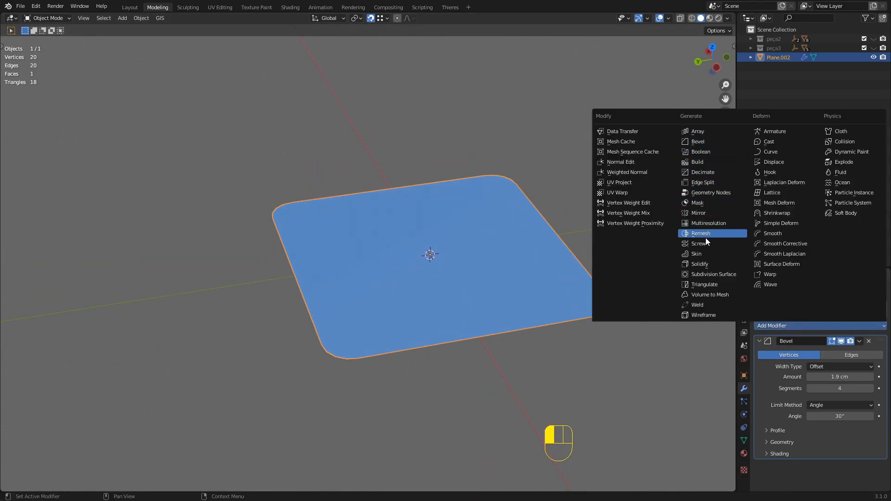
left_click(700, 264)
middle_click_drag(503, 341, 483, 297)
scroll(831, 395, "down", 4)
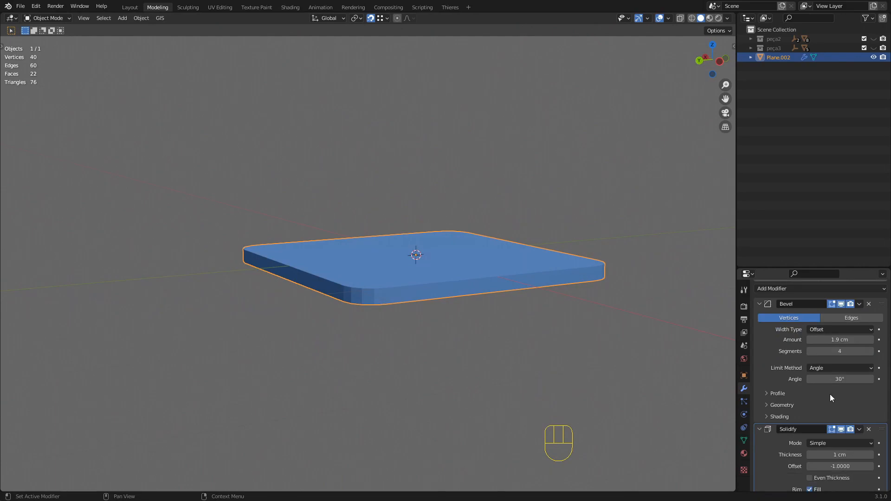
left_click(840, 392)
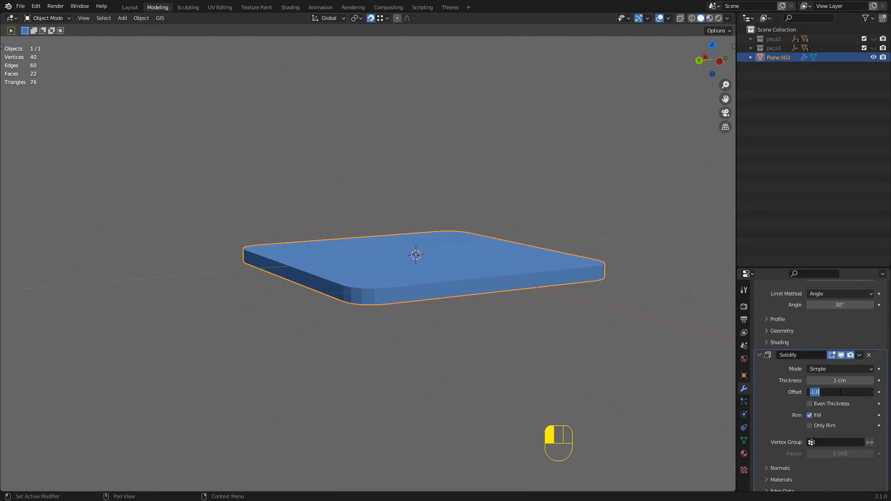
type("1")
key("Return")
Set the Solidify thickness of the slab to 1.5 cm.
middle_click_drag(713, 320, 499, 234)
left_click(835, 380)
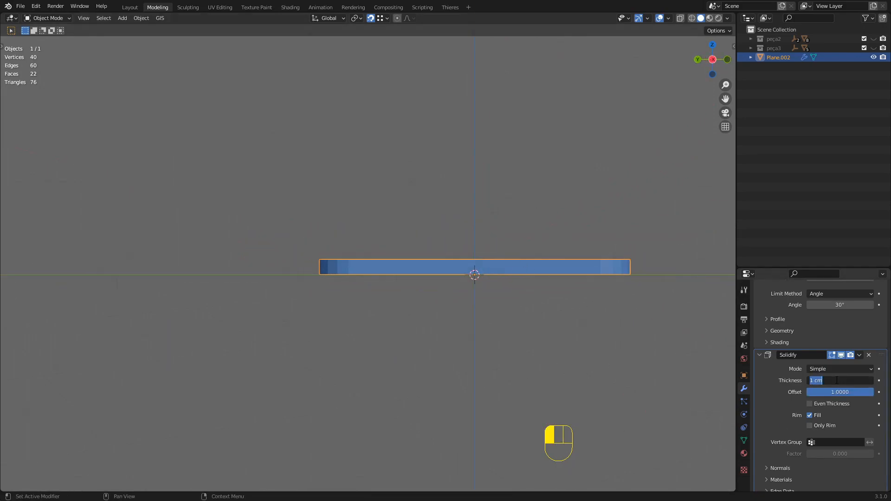
type("1.5")
key("Return")
middle_click_drag(464, 289, 394, 308)
Shade the slab smooth and enable Auto Smooth for its normals.
right_click(377, 283)
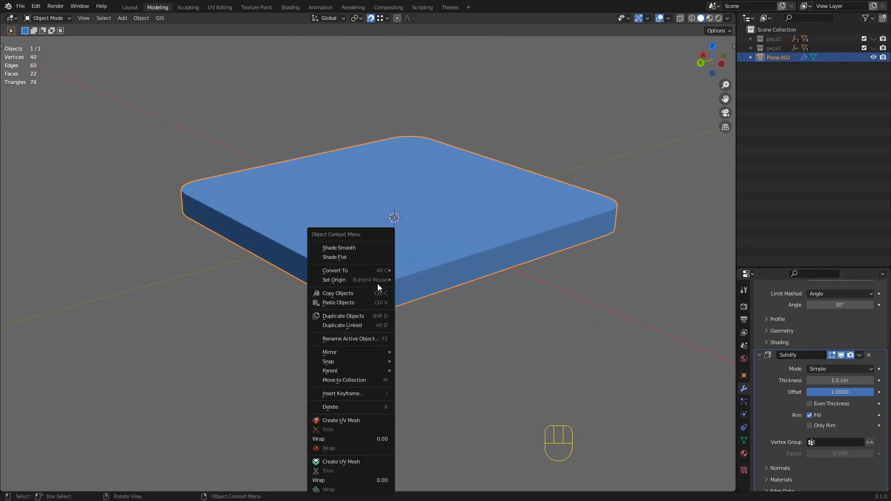
left_click(348, 249)
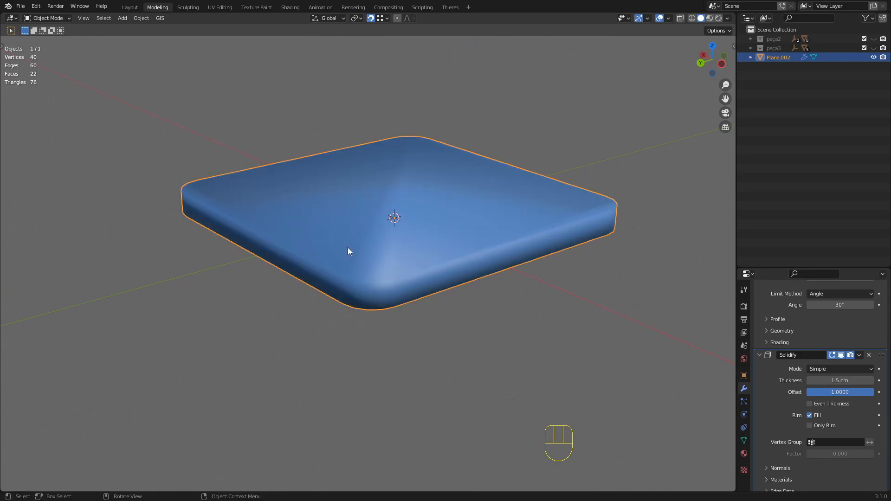
left_click(744, 440)
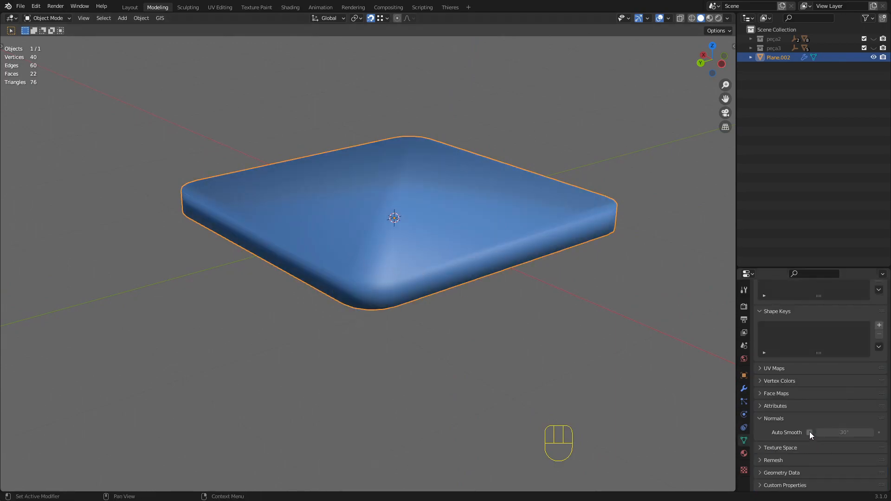
left_click(810, 432)
middle_click_drag(552, 374, 534, 368)
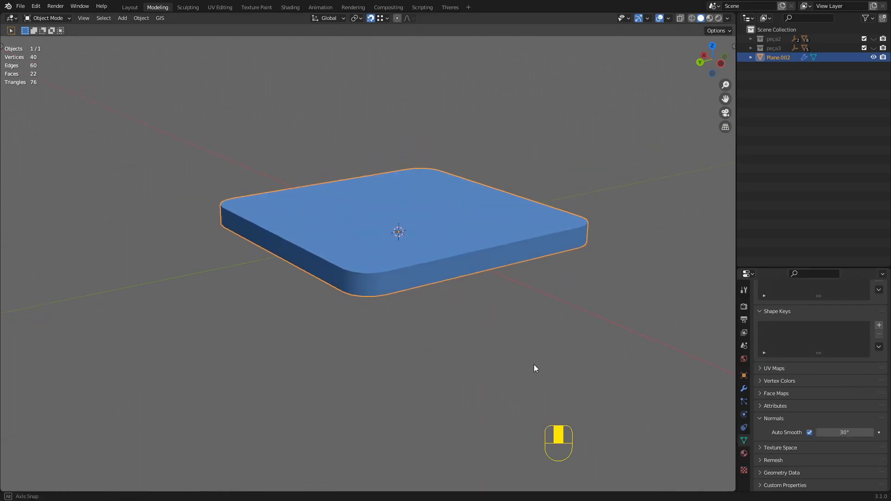
mouse_move(441, 285)
middle_mouse_down("shift")
mouse_move(430, 304)
mouse_move(441, 294)
middle_mouse_up("shift")
Compare the original plane with the modified slab in Edit Mode, and return to Object Mode.
key("Tab")
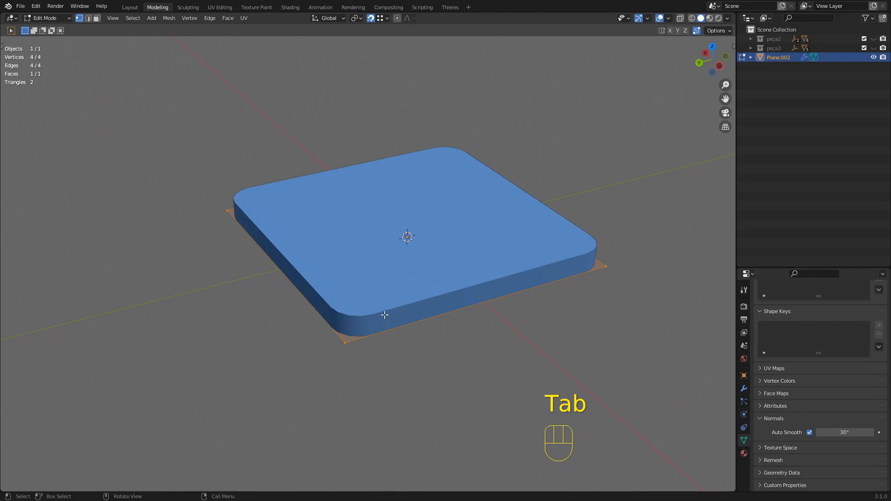
middle_click_drag(341, 299, 408, 297)
key("Tab")
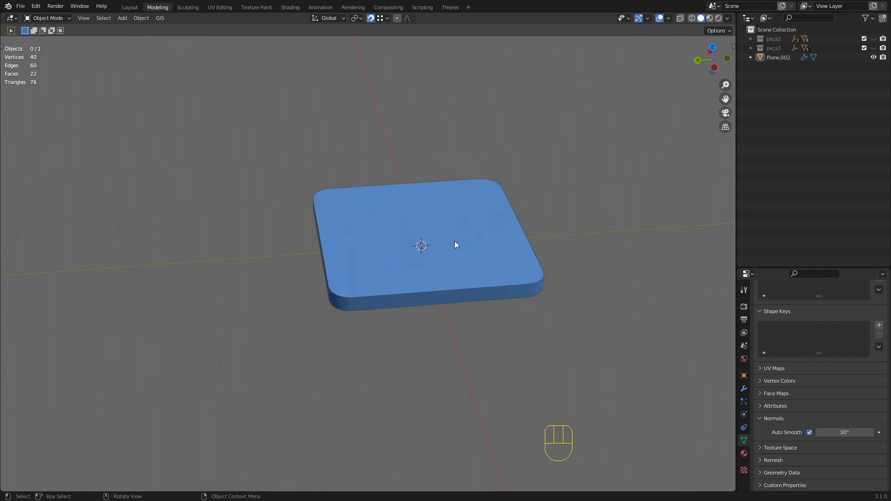
scroll(398, 266, "up", 2)
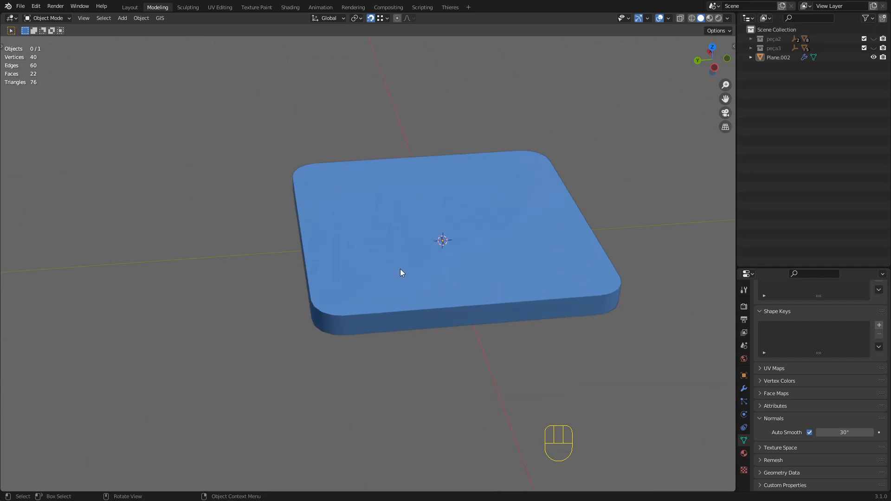
key("shift+a")
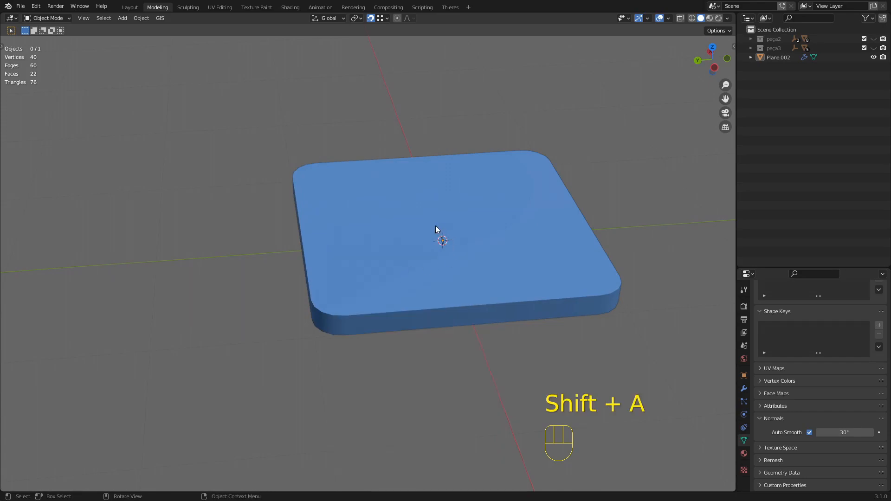
middle_click_drag(439, 230, 422, 258)
Select the slab, enlarge the properties area and collapse its Bevel and Solidify modifier settings.
left_click(421, 259)
middle_click_drag(461, 332, 516, 327)
left_click(744, 388)
left_click_drag(800, 271, 800, 134)
left_click(760, 200)
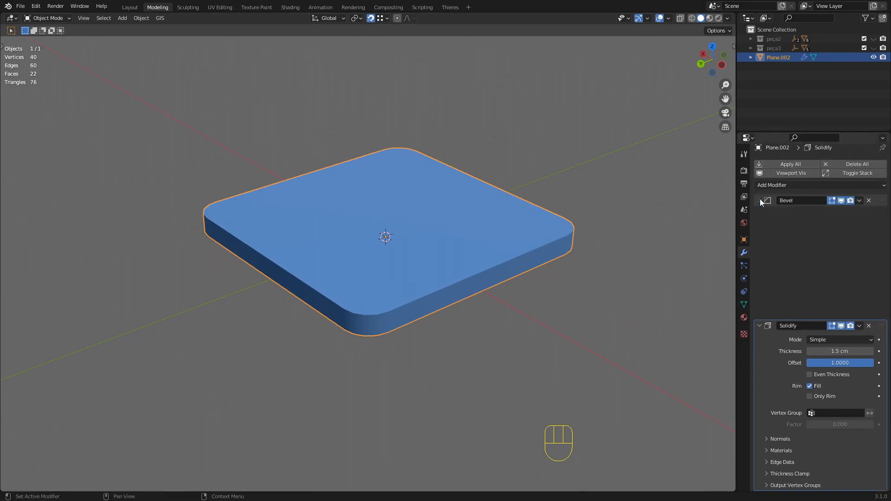
left_click(760, 218)
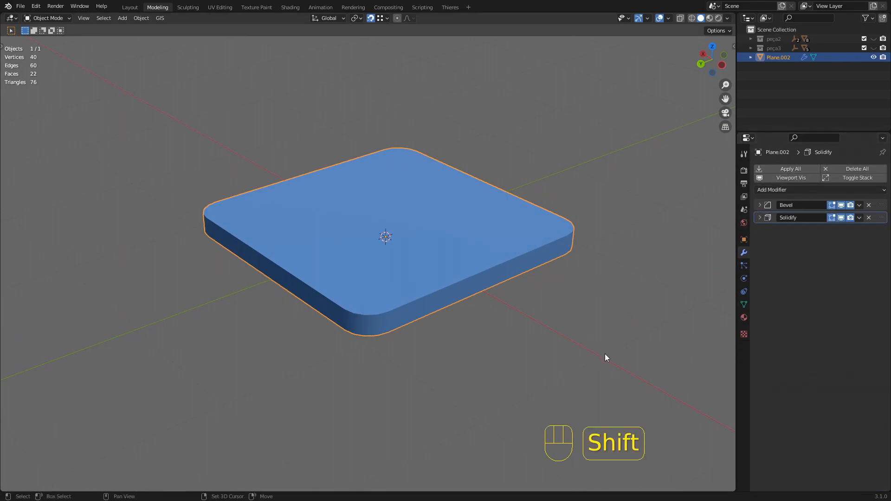
Duplicate the slab about 7.4 cm upward along the Z axis.
key("shift+d")
key("z")
left_click(613, 269)
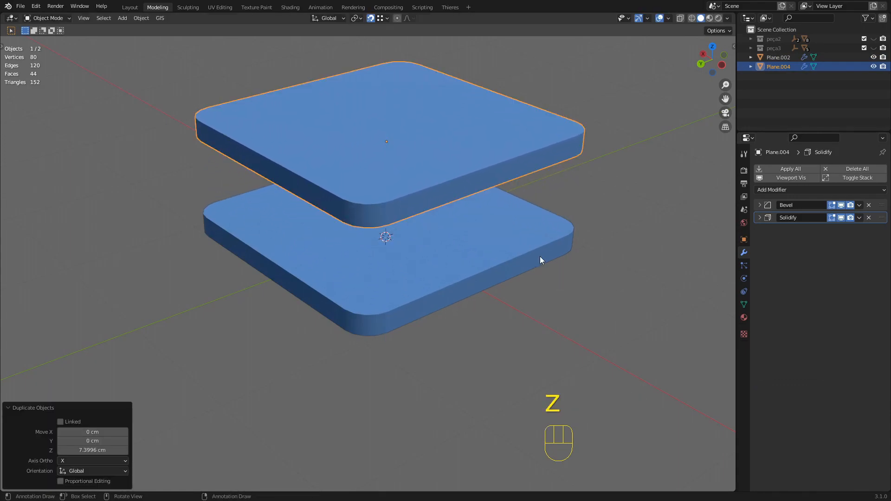
middle_click_drag(434, 245, 442, 269)
left_click(442, 269)
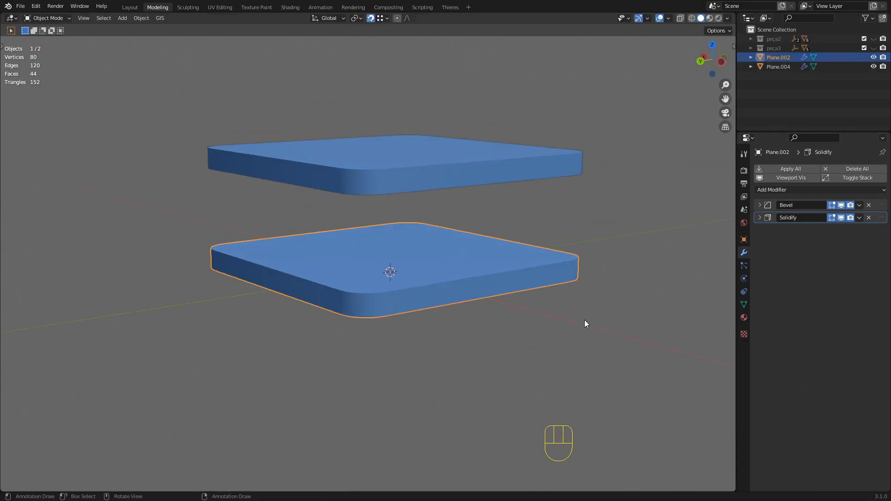
Select the upper slab and raise its Bevel amount to 36.6 cm to make it a round disc.
left_click(509, 179)
middle_click_drag(501, 176, 501, 206)
middle_click_drag(501, 206, 495, 194)
left_click(760, 205)
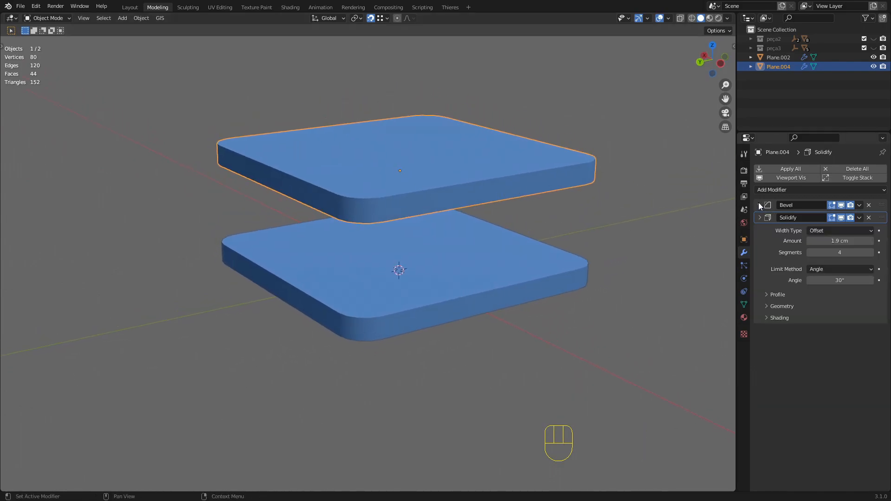
left_click_drag(839, 241, 880, 241, "shift")
middle_click_drag(465, 219, 508, 241)
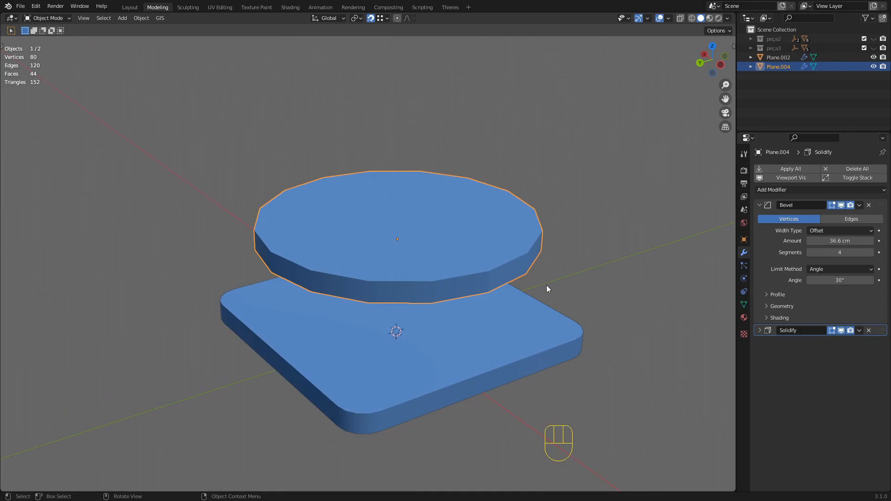
middle_click_drag(385, 265, 387, 284)
Increase the disc's Solidify thickness to 12.3 cm, turning it into a tall cylinder.
left_click(759, 331)
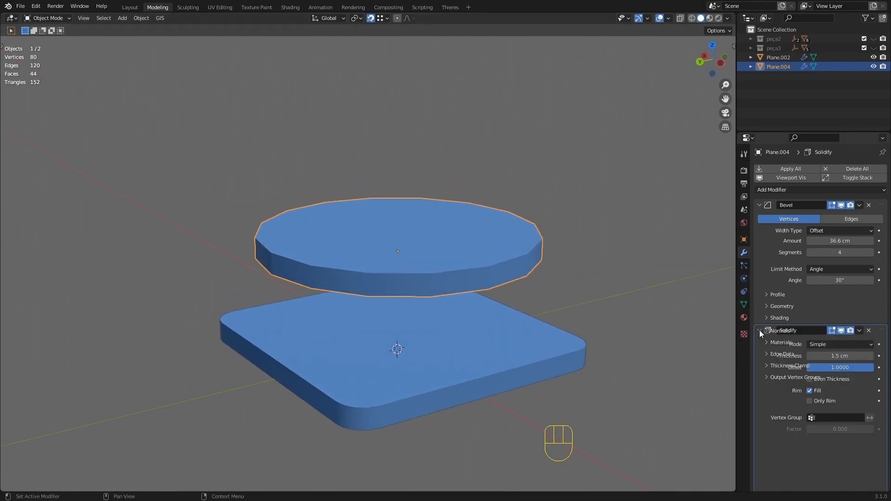
left_click_drag(831, 368, 868, 356, "shift")
scroll(420, 186, "down", 3)
middle_click_drag(420, 186, 436, 219)
scroll(420, 225, "up", 3)
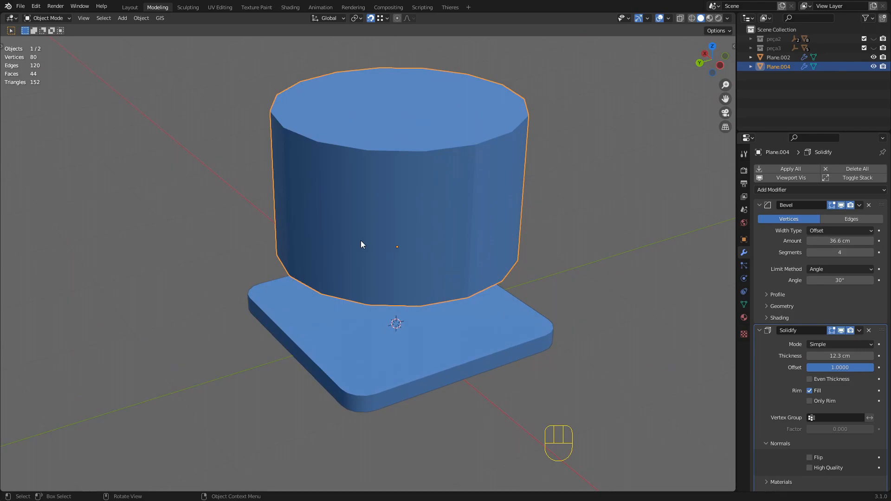
middle_click_drag(389, 238, 442, 234)
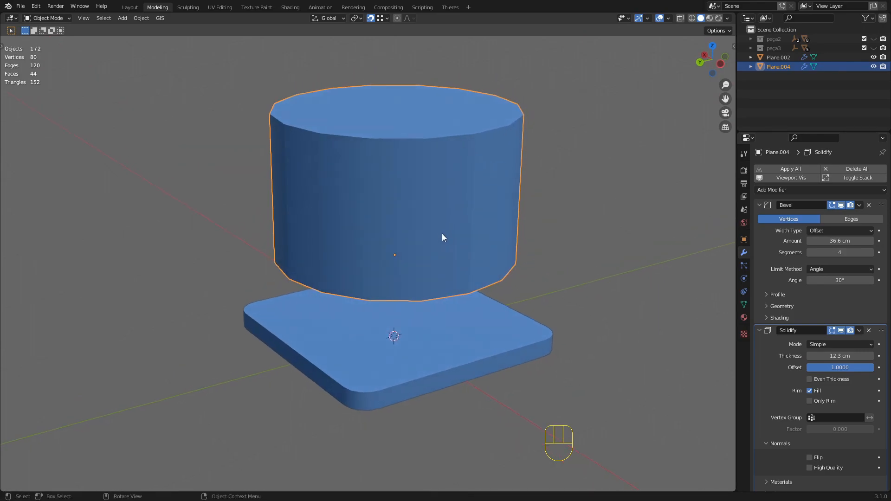
Scale down the cylinder's base plane in Edit Mode to make a slender column, and return to Object Mode.
key("Tab")
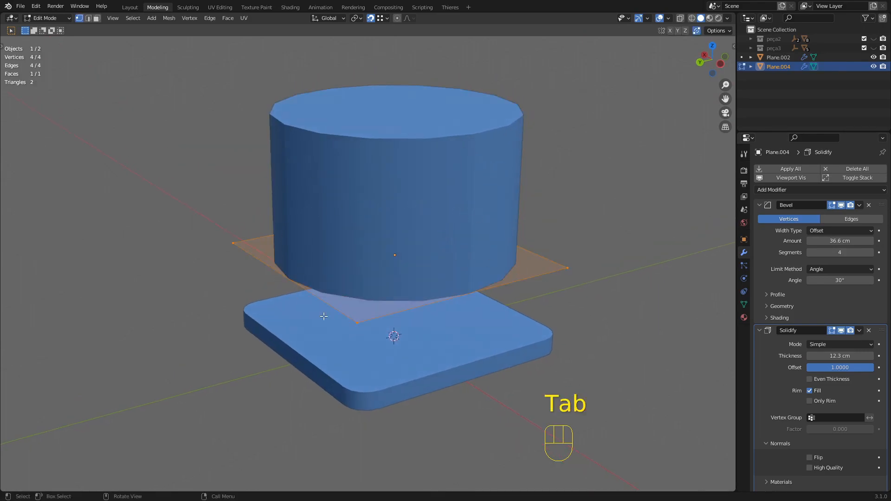
middle_click_drag(541, 236, 527, 249)
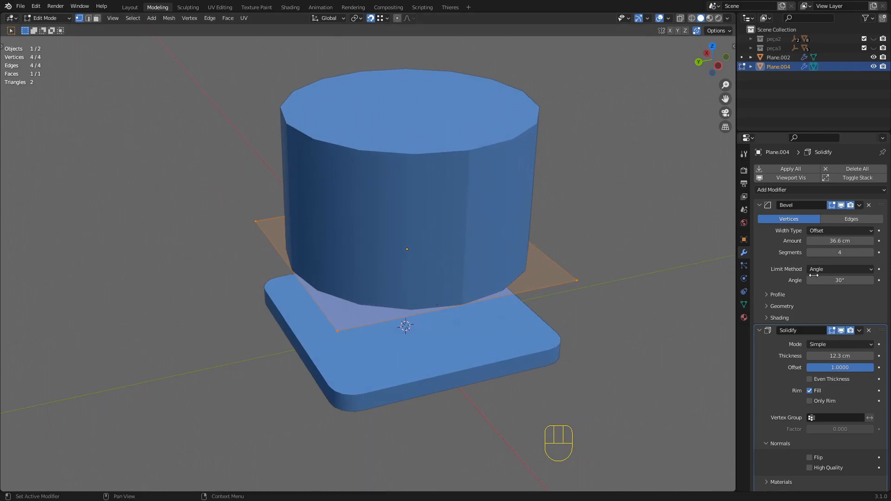
key("s")
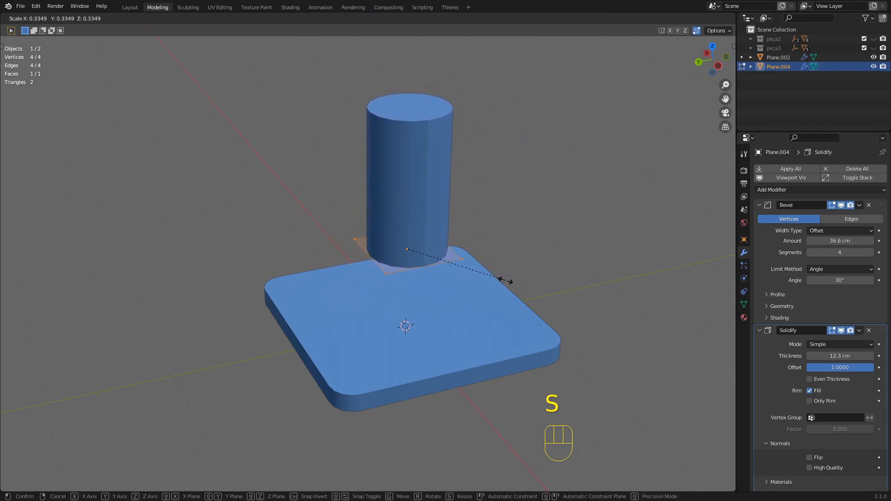
left_click(442, 258)
key("Tab")
Examine the slender column's rounded side up close from below.
scroll(440, 202, "up", 6)
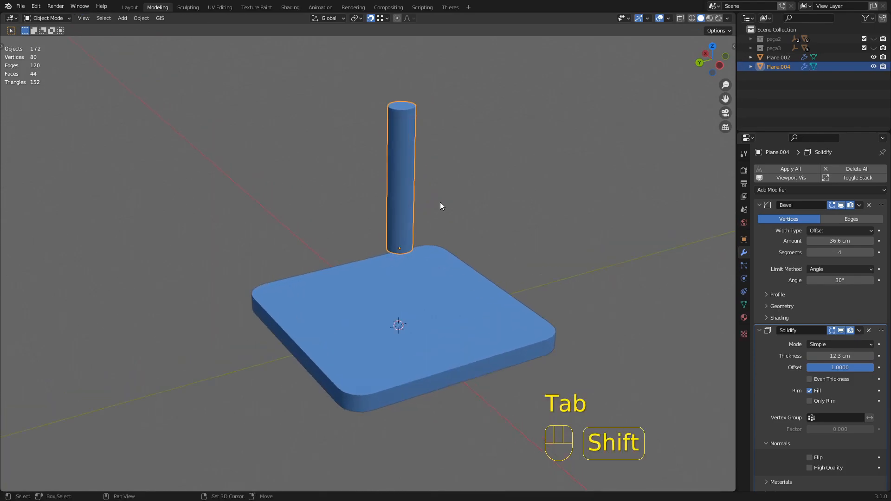
scroll(394, 271, "up", 3)
middle_click_drag(394, 267, 367, 180)
scroll(383, 166, "up", 3)
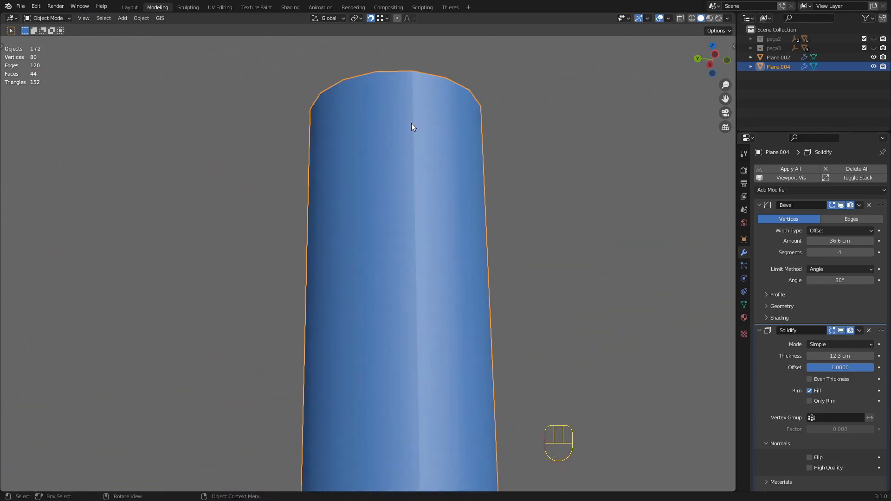
middle_click_drag(408, 103, 437, 81)
Show the column in wireframe in Edit Mode with its base plane in close view.
key("Tab")
scroll(429, 183, "down", 3)
key("z")
scroll(404, 265, "up", 2)
middle_click_drag(419, 289, 417, 234, "shift")
scroll(412, 293, "up", 5)
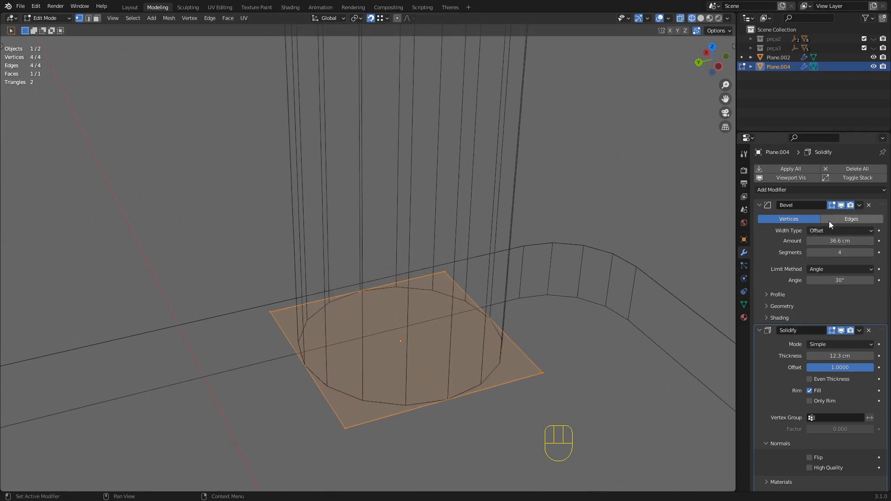
Try a Bevel amount of 0.4 cm on the column, and raise it to 0.9 cm.
left_click_drag(838, 241, 803, 241, "shift")
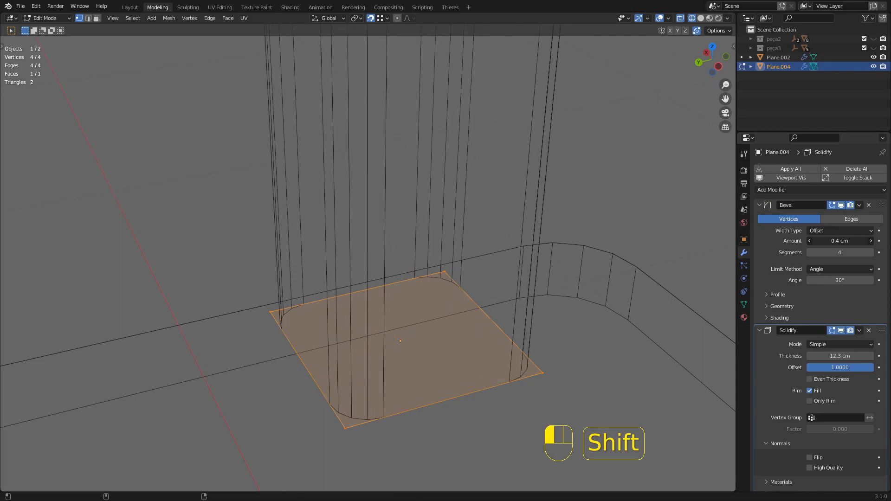
middle_click_drag(430, 370, 438, 342, "shift")
scroll(404, 372, "up", 1)
middle_click_drag(334, 388, 339, 346, "shift")
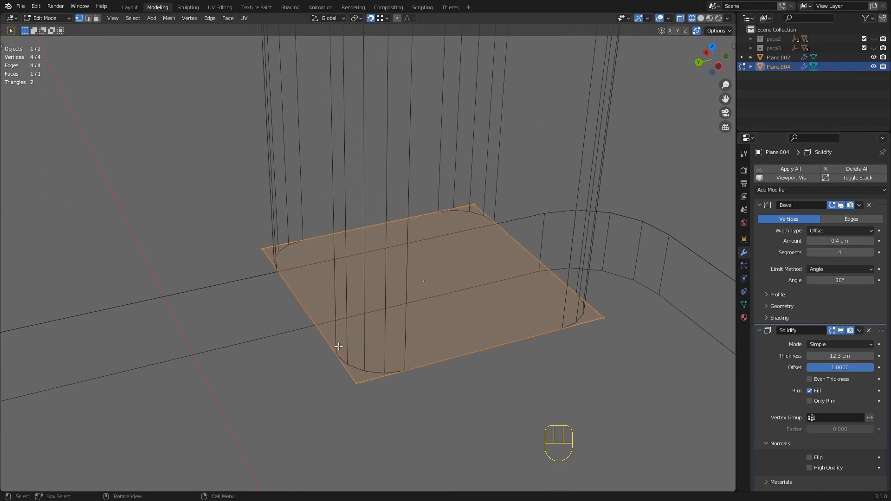
left_click(869, 243)
left_click_drag(871, 245, 873, 245)
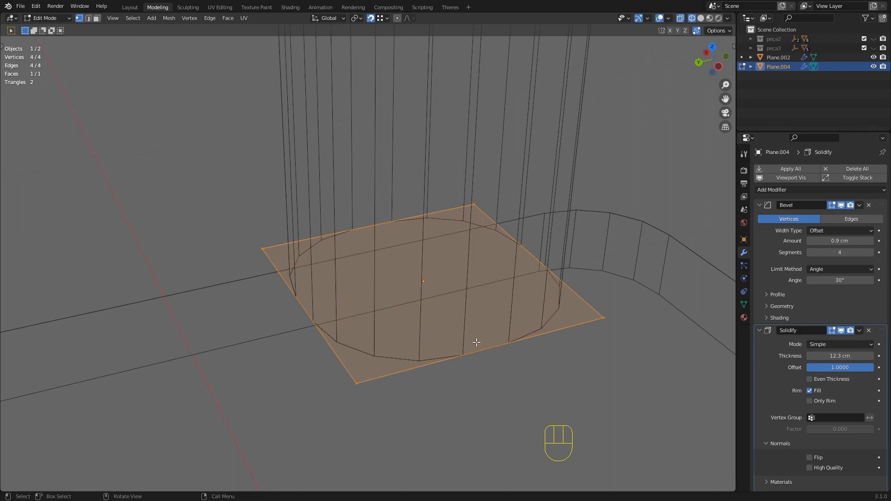
Switch back to solid shading and examine the whole column from slightly below.
key("z")
left_click(539, 304)
middle_click_drag(469, 189, 457, 267, "shift")
scroll(457, 267, "down", 7)
middle_click_drag(421, 158, 431, 258)
scroll(436, 183, "up", 1)
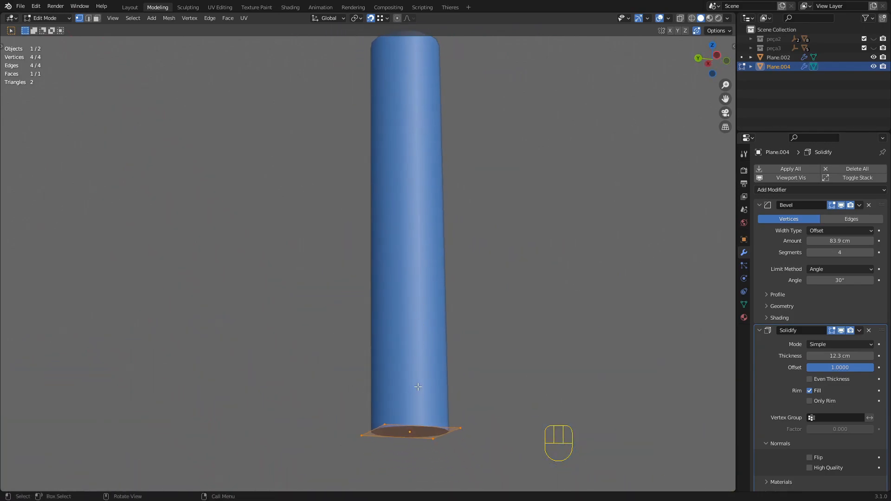
middle_click_drag(418, 388, 414, 398)
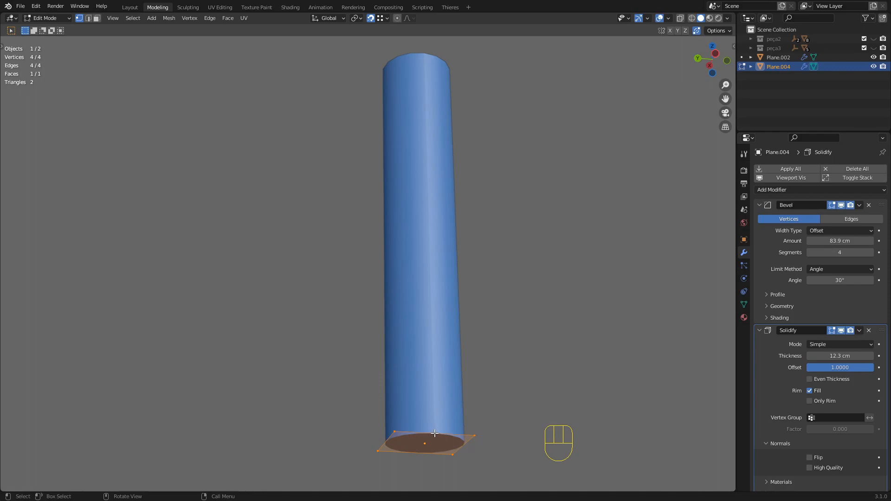
middle_click_drag(431, 430, 405, 412, "shift")
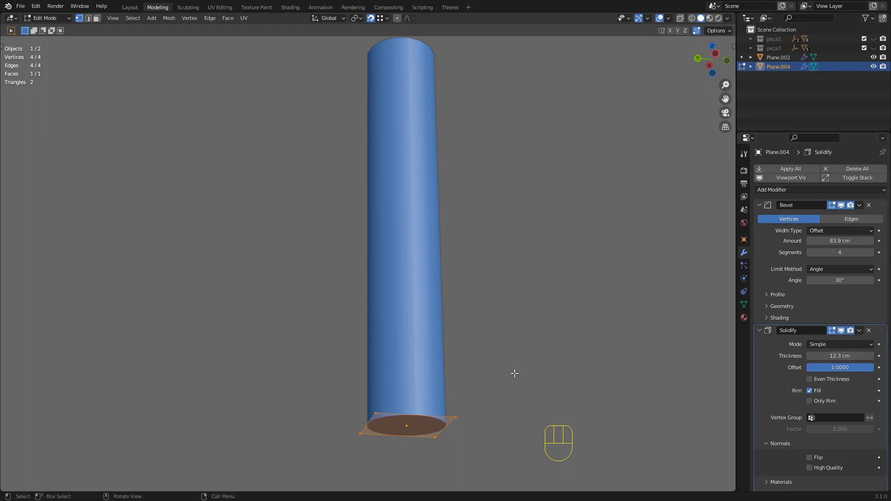
middle_click_drag(416, 322, 426, 347, "shift")
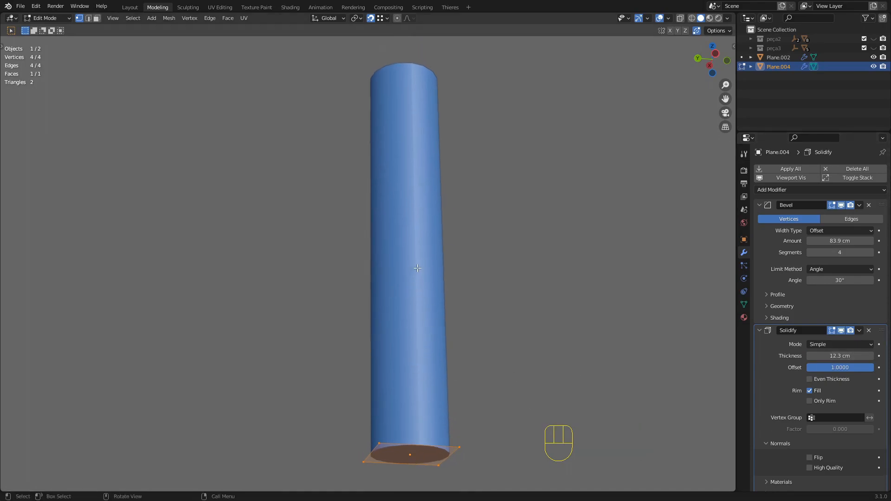
scroll(418, 274, "down", 3)
Return to Object Mode, collapse the column's Bevel and Solidify modifiers, and add a Weld modifier.
key("Tab")
middle_click_drag(422, 263, 420, 178)
left_click(760, 330)
left_click(760, 205)
left_click(800, 190)
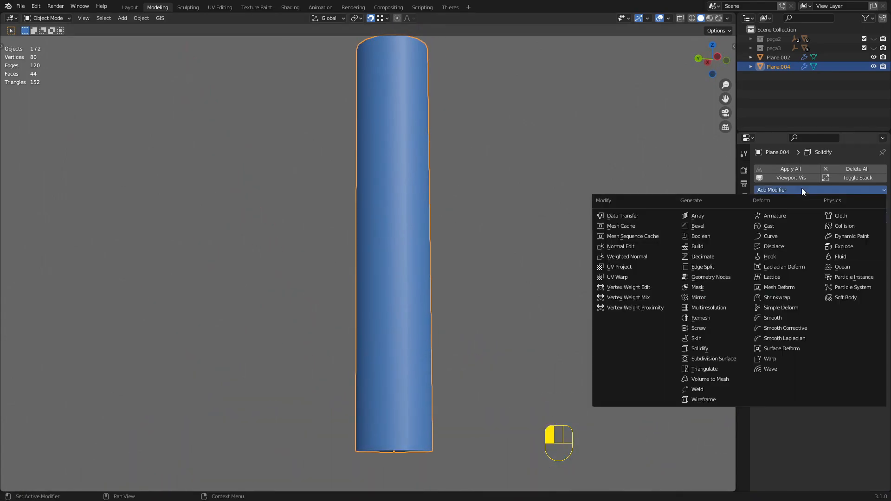
left_click(704, 389)
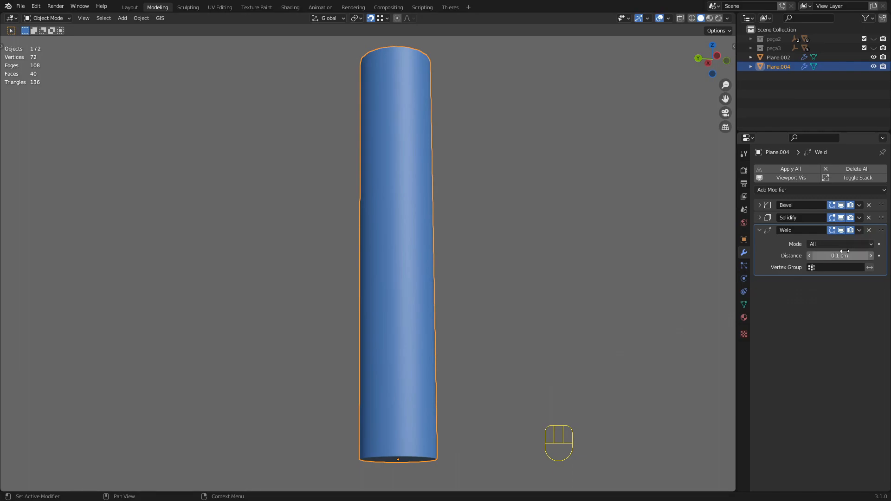
In an axis-aligned side view, lower the column about 12.2 cm along Z so it passes through the slab.
scroll(534, 239, "down", 2)
middle_click_drag(448, 174, 447, 197)
middle_click_drag(447, 197, 425, 147, "shift")
middle_click_drag(421, 204, 432, 185)
scroll(433, 186, "down", 3)
middle_click_drag(429, 236, 422, 210, "shift")
middle_click_drag(428, 286, 440, 245, "shift")
middle_click_drag(521, 205, 489, 287)
middle_click_drag(485, 317, 488, 208, "alt")
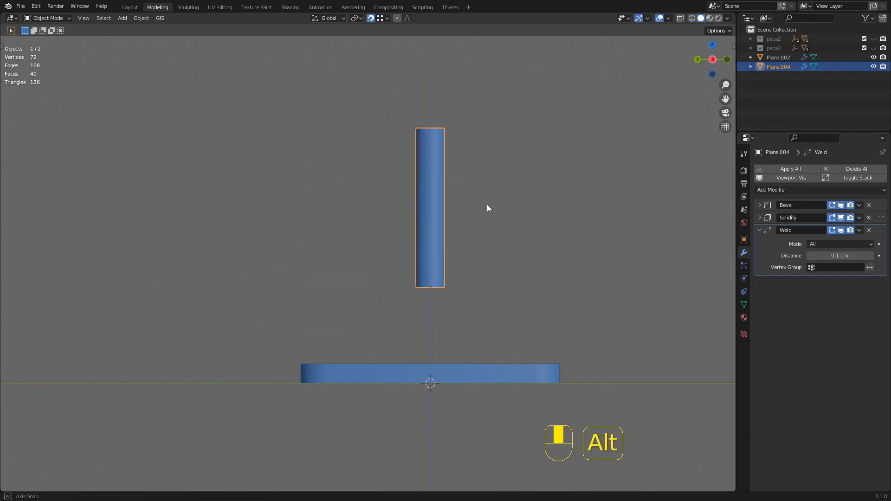
key("g")
key("z")
left_click(574, 287)
Move the column about 8.1 cm along Y and about -8.03 cm along X to a corner of the slab.
key("g")
key("y")
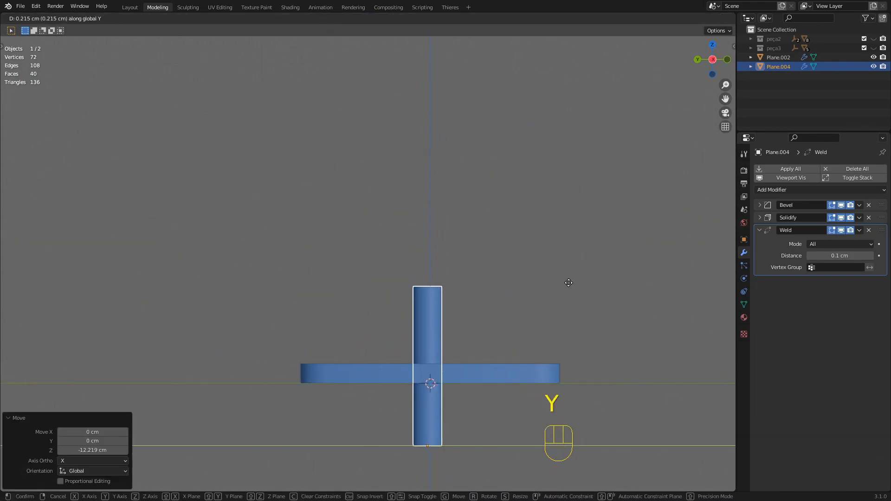
left_click(467, 285)
middle_click_drag(468, 284, 440, 370)
key("g")
key("y")
key("z")
key("x")
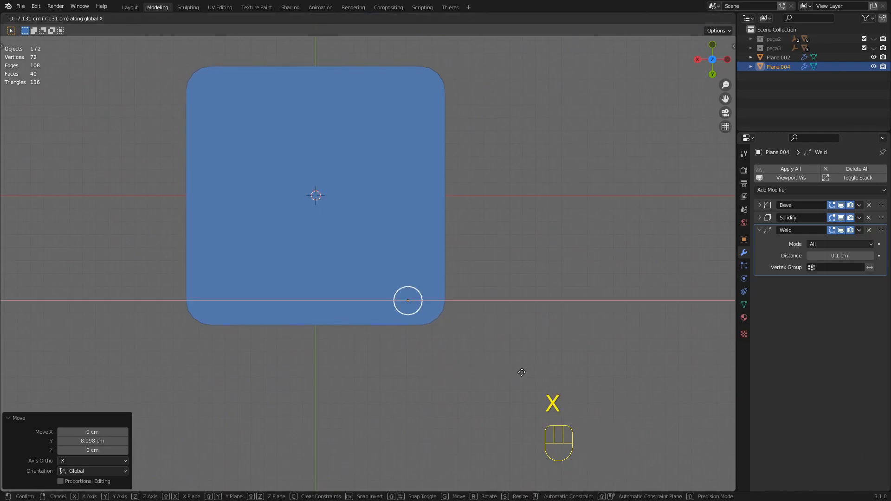
left_click(533, 373)
middle_click_drag(508, 362, 446, 304)
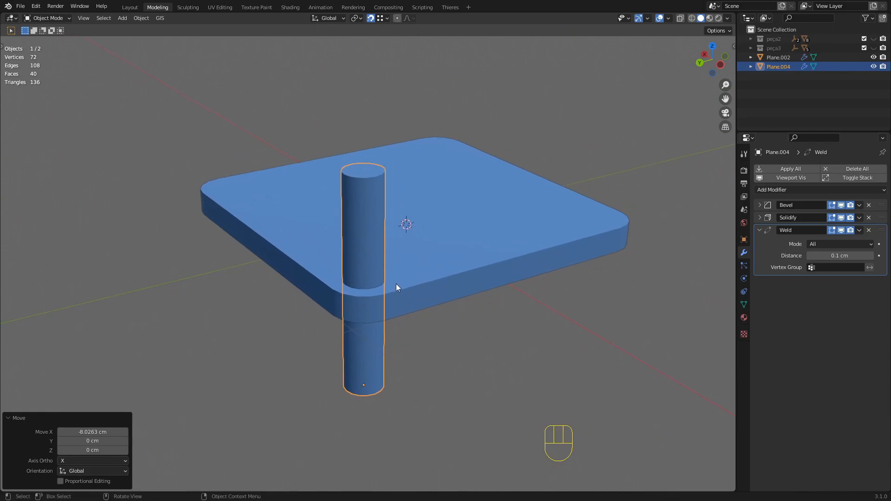
middle_click_drag(407, 260, 402, 280)
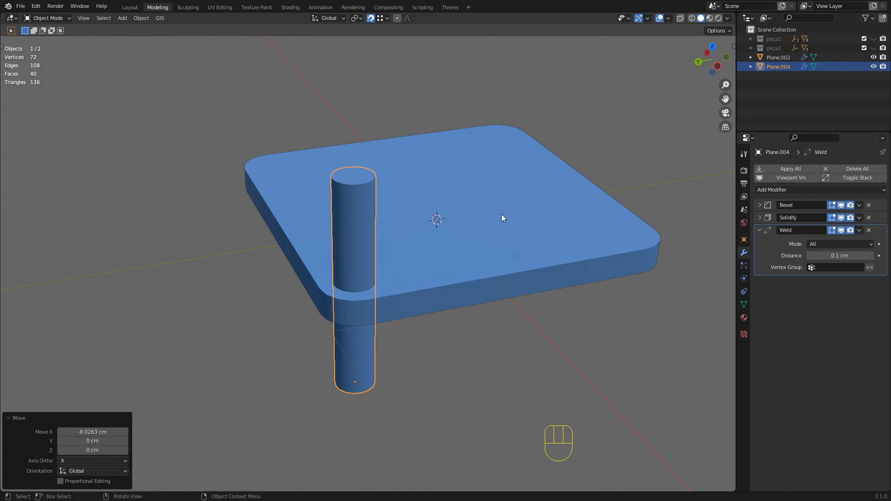
middle_click_drag(445, 213, 361, 246)
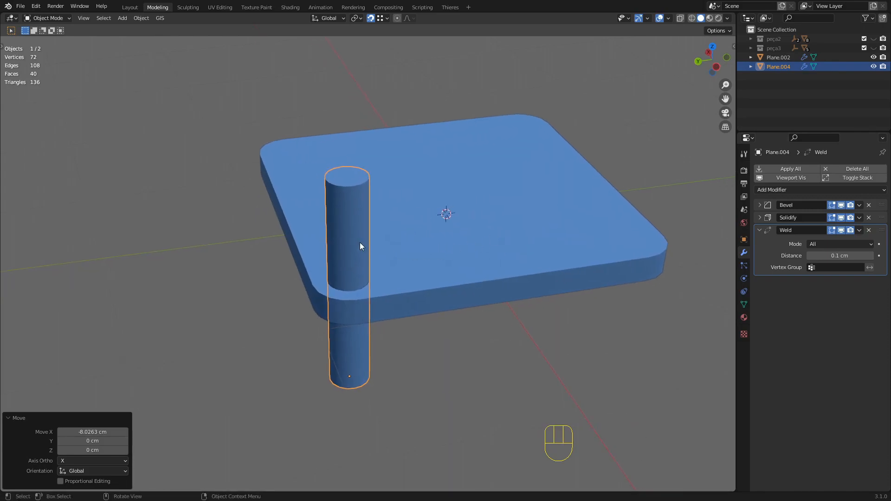
Apply the column's rotation and scale.
left_click(813, 189)
middle_click_drag(525, 201, 399, 245)
middle_click_drag(338, 246, 397, 274)
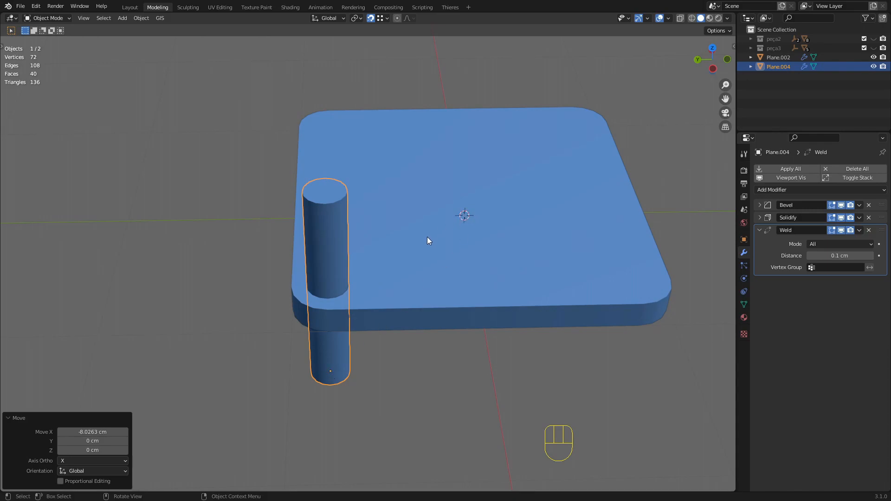
middle_click_drag(474, 209, 407, 252)
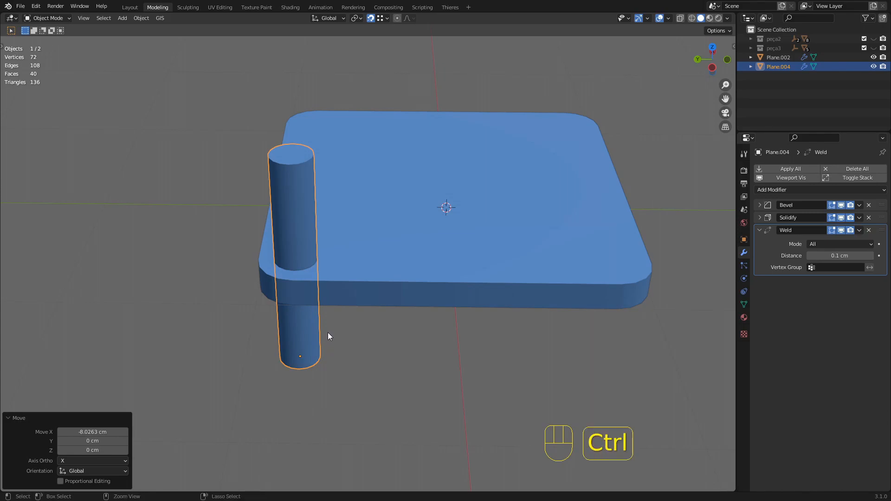
key("ctrl+a")
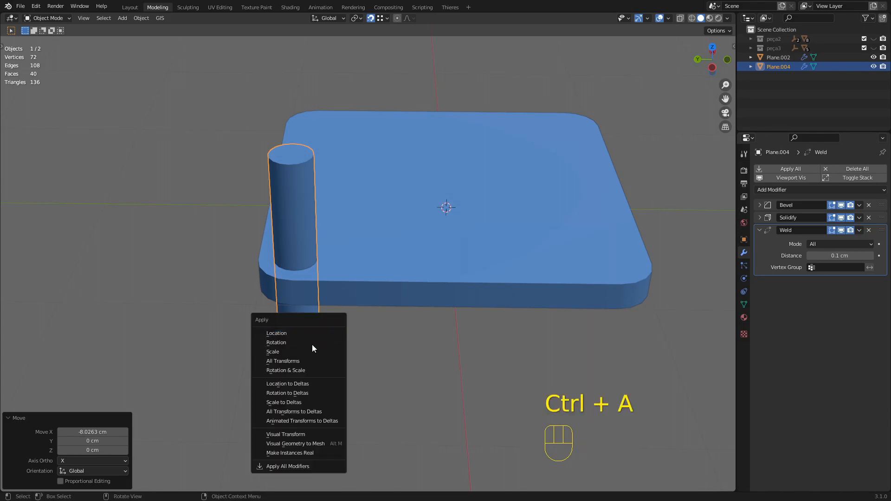
left_click(305, 372)
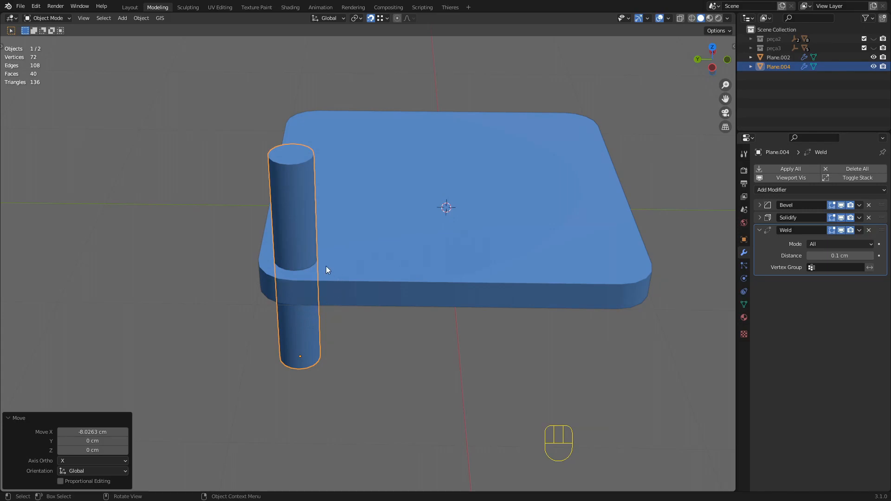
key("ctrl")
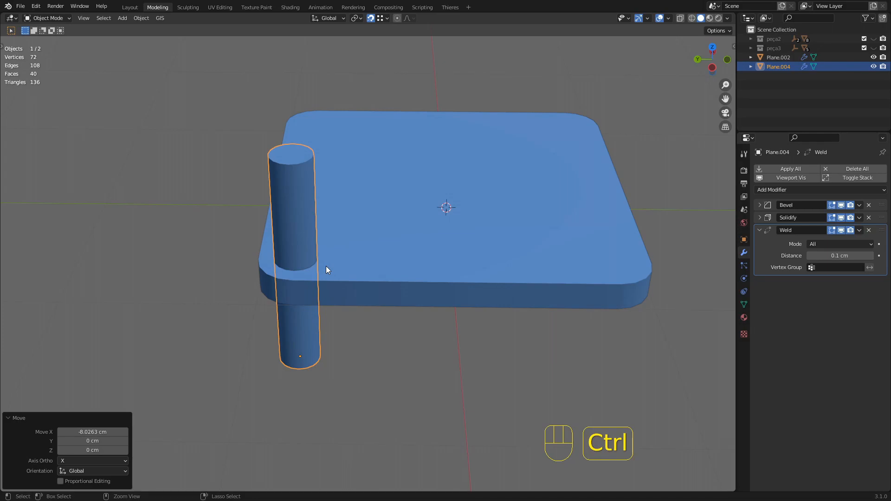
key("ctrl+a")
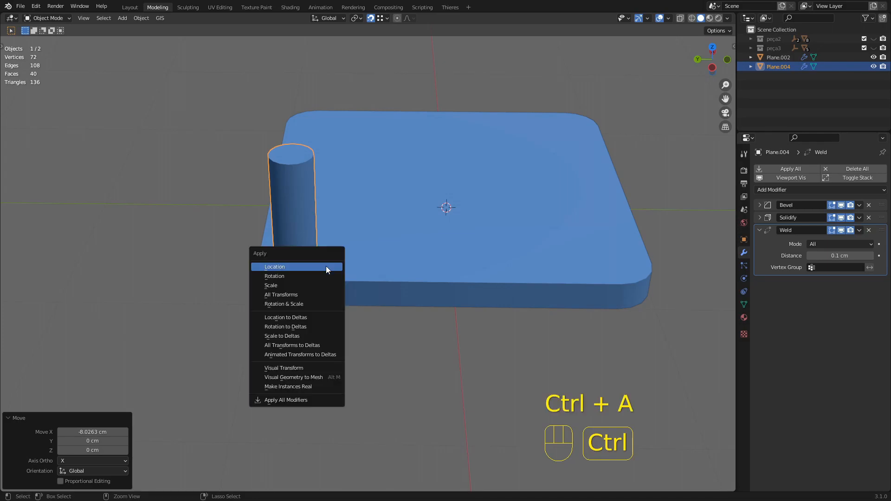
left_click(299, 305)
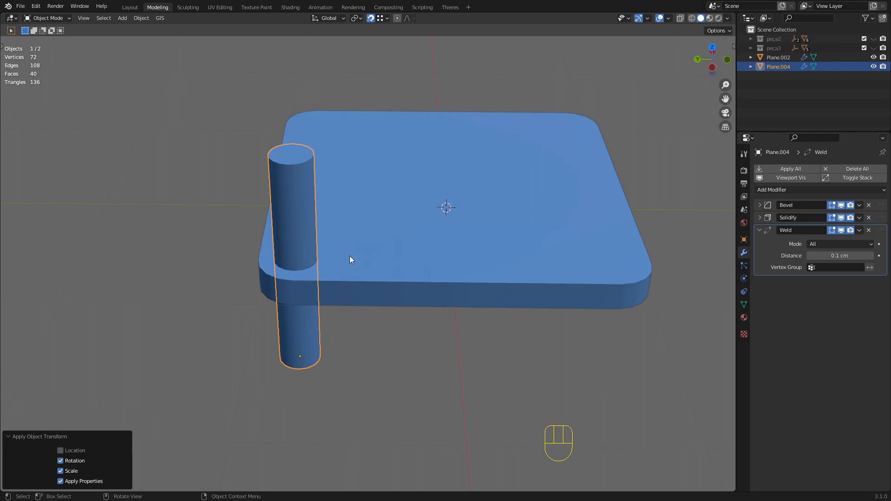
key("ctrl+a")
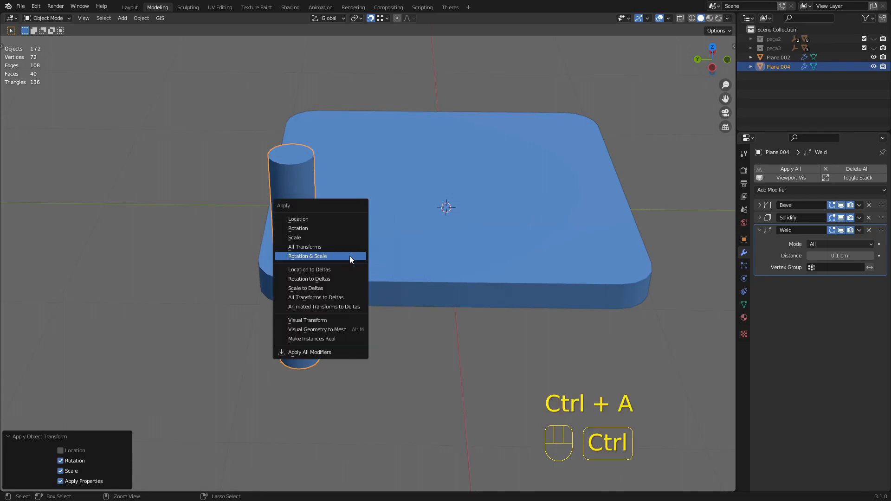
left_click(311, 257)
Set the column's origin to the 3D cursor at the slab's centre.
scroll(308, 263, "down", 3)
middle_click_drag(357, 314, 349, 298)
scroll(380, 257, "up", 3)
key("shift")
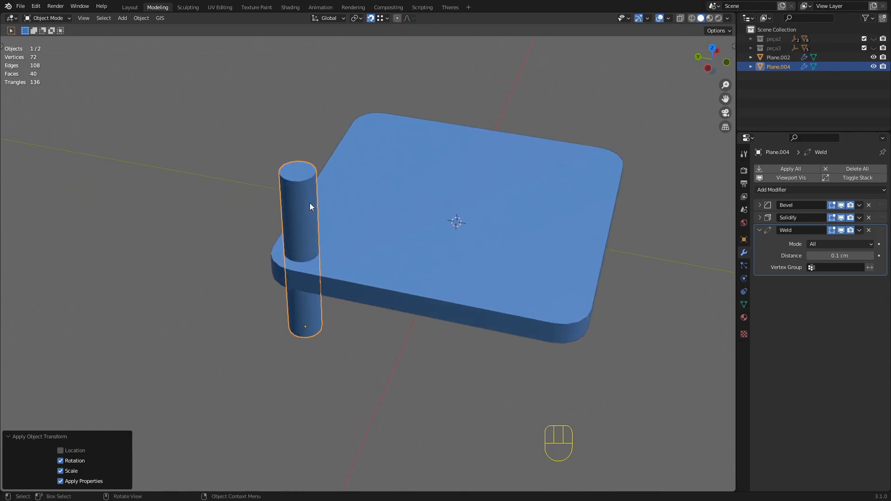
right_click_drag(299, 191, 364, 249)
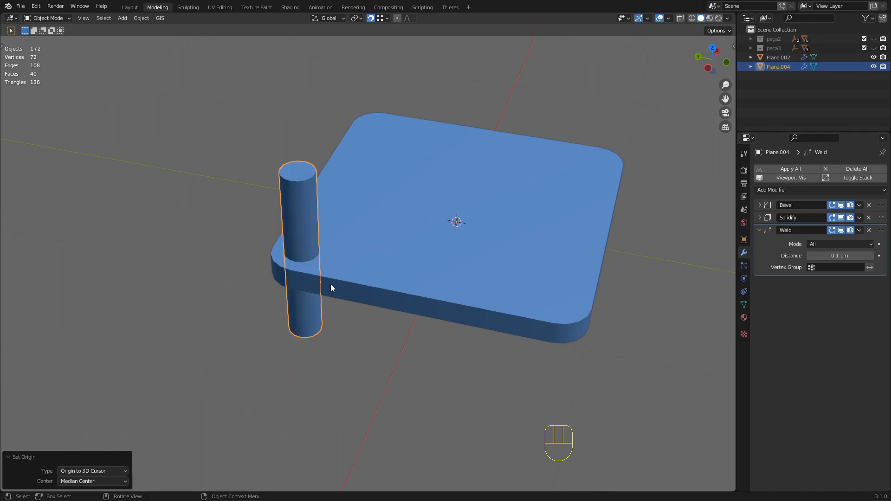
middle_click_drag(457, 222, 492, 242)
Add a Mirror modifier to the column and enable both the X and Y axes.
left_click(807, 190)
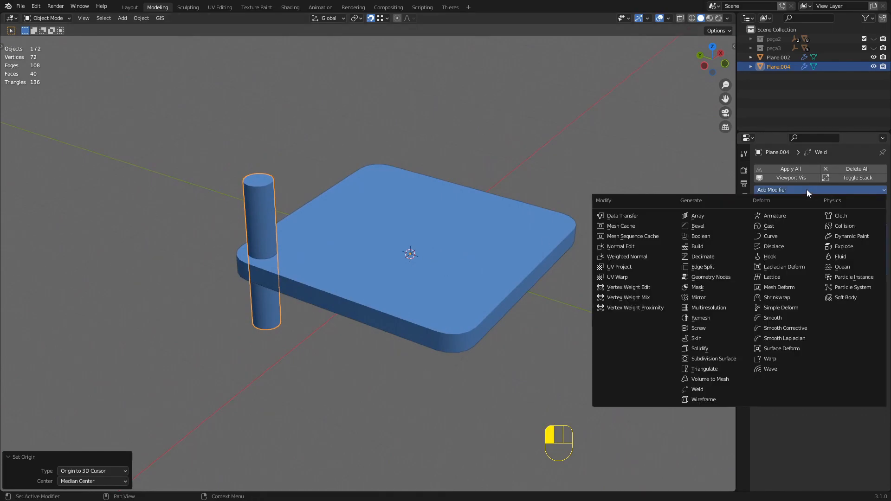
left_click(699, 297)
middle_click_drag(469, 261, 497, 286)
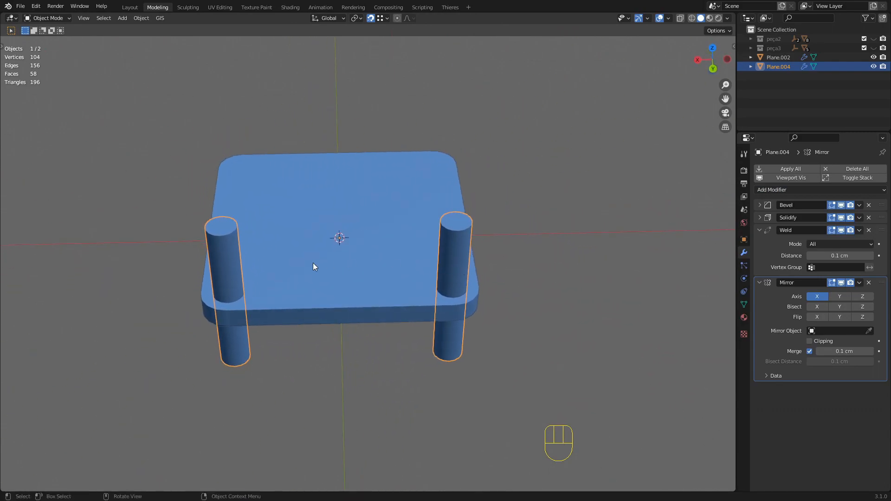
left_click(813, 297)
left_click(813, 297)
middle_click_drag(603, 299, 467, 297)
middle_click_drag(330, 224, 350, 201, "shift")
left_click(839, 297)
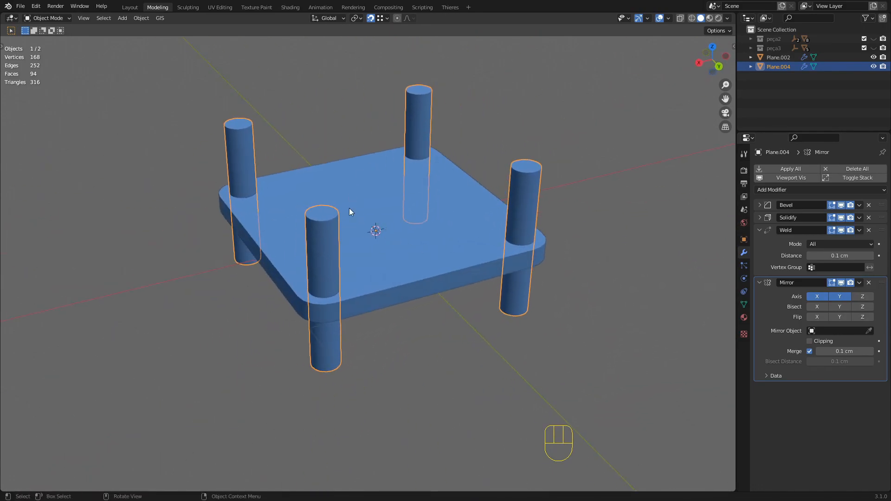
Examine the mirrored columns and their single editable base plane in wireframe in Edit Mode.
middle_click_drag(399, 287, 403, 248)
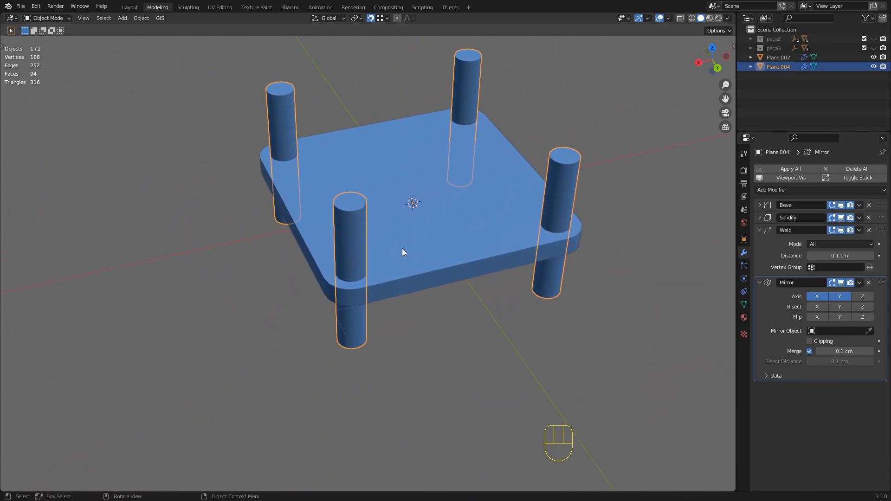
key("Tab")
key("shift+z")
middle_click_drag(567, 295, 492, 310)
key("shift+z")
key("Tab")
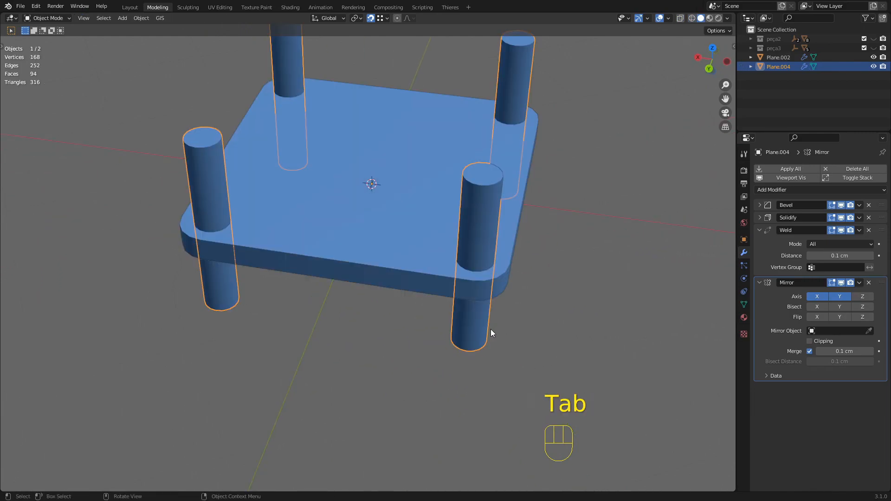
key("Tab")
key("shift+z")
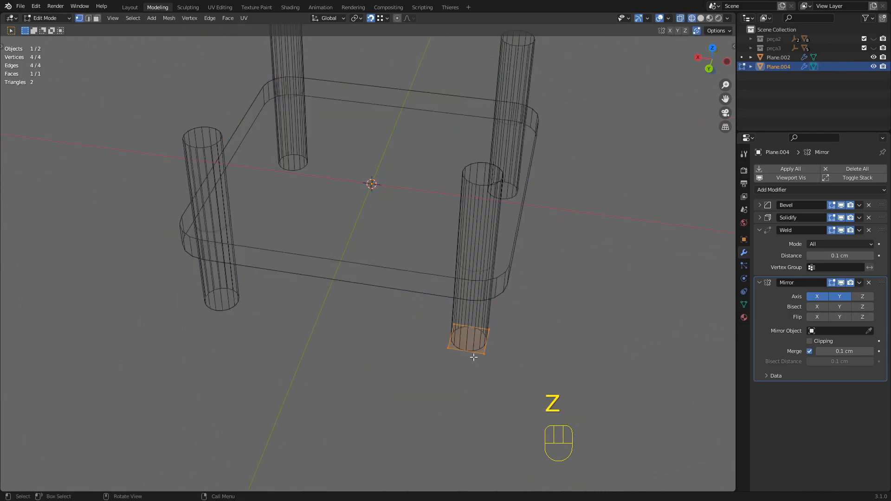
Try moving the column's base plane in Edit Mode, cancel the move, and return to Object Mode.
key("g")
key("Escape")
key("shift+z")
mouse_move(464, 344)
middle_mouse_down()
mouse_move(514, 309)
mouse_move(511, 316)
middle_mouse_up()
key("g")
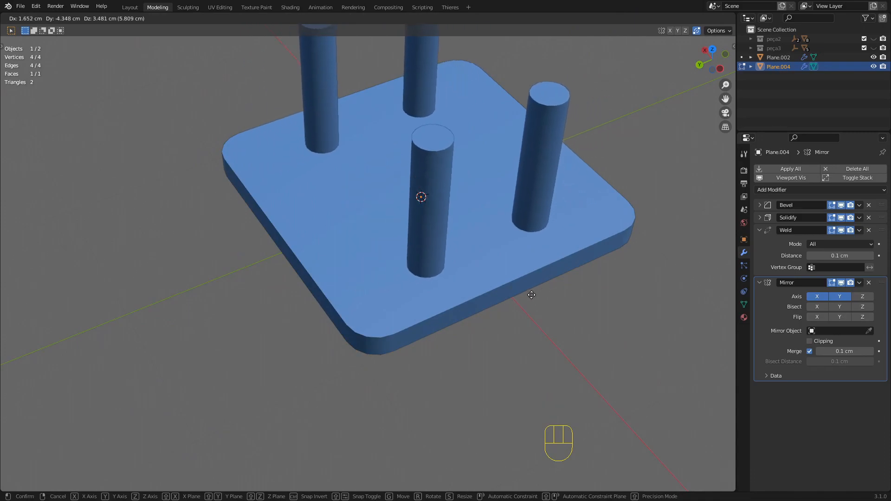
key("Escape")
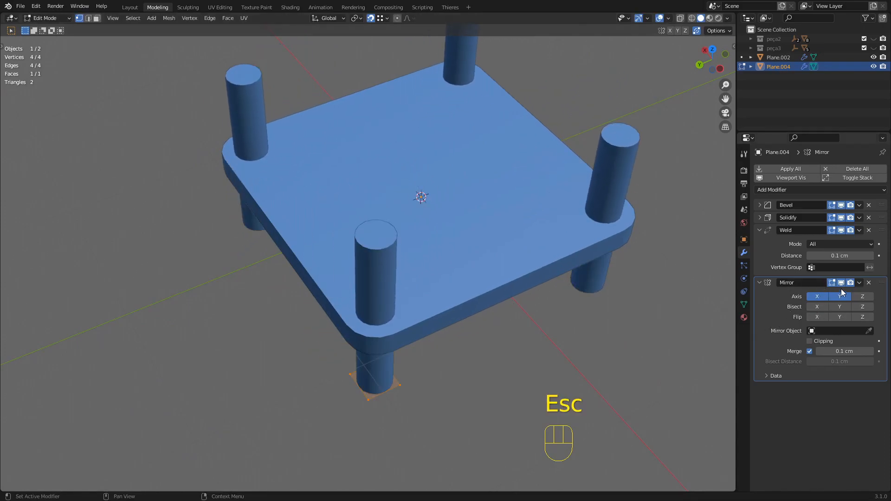
middle_click_drag(411, 243, 426, 223)
scroll(426, 224, "down", 2)
middle_click_drag(431, 268, 431, 234, "shift")
key("Tab")
Add a Boolean modifier to the slab, set to Difference, with the mirrored columns object Plane.004 as its cutter.
left_click(431, 294)
scroll(471, 273, "up", 3)
scroll(462, 249, "down", 3)
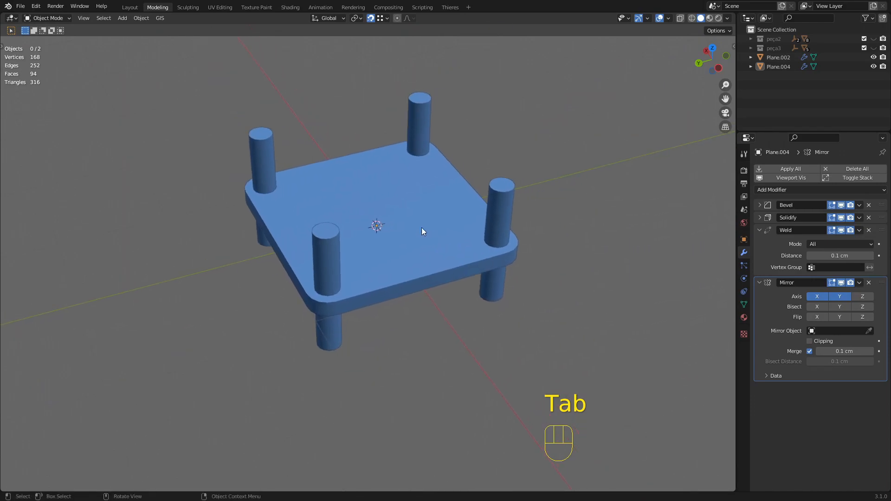
left_click(386, 169)
middle_click_drag(400, 207, 411, 225)
left_click(824, 188)
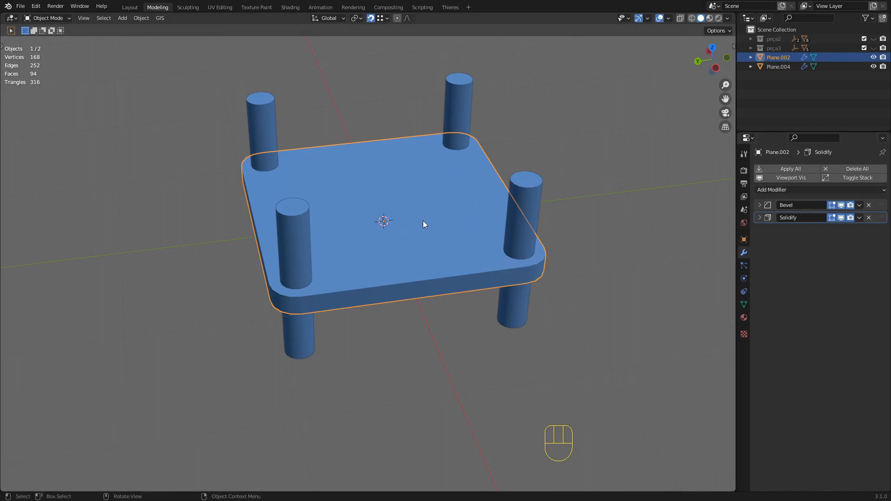
left_click(806, 190)
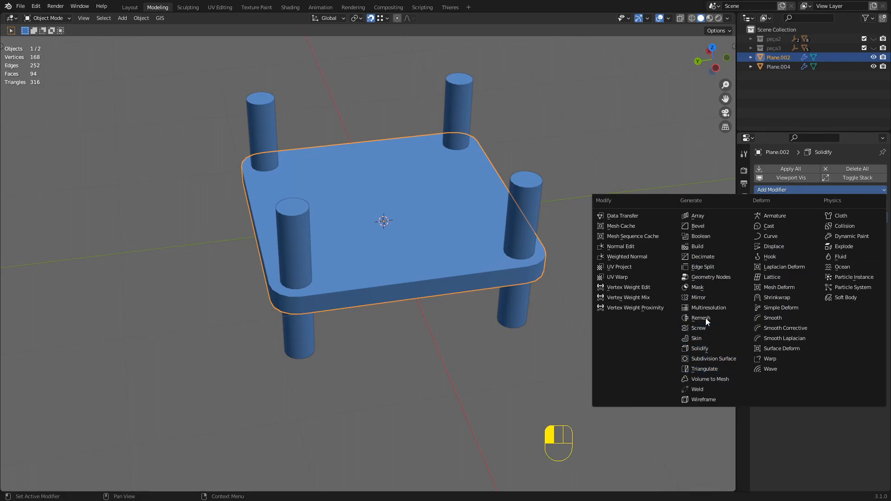
left_click(707, 236)
left_click(868, 268)
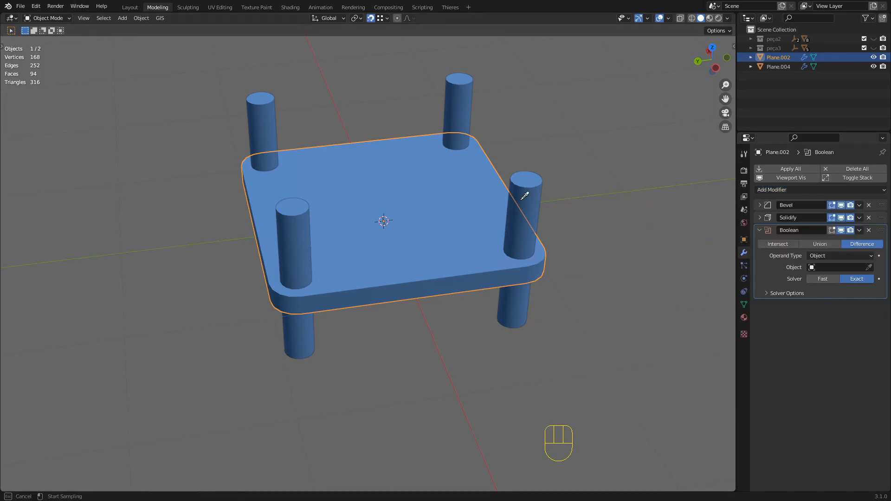
left_click(297, 219)
middle_click_drag(325, 285, 353, 256)
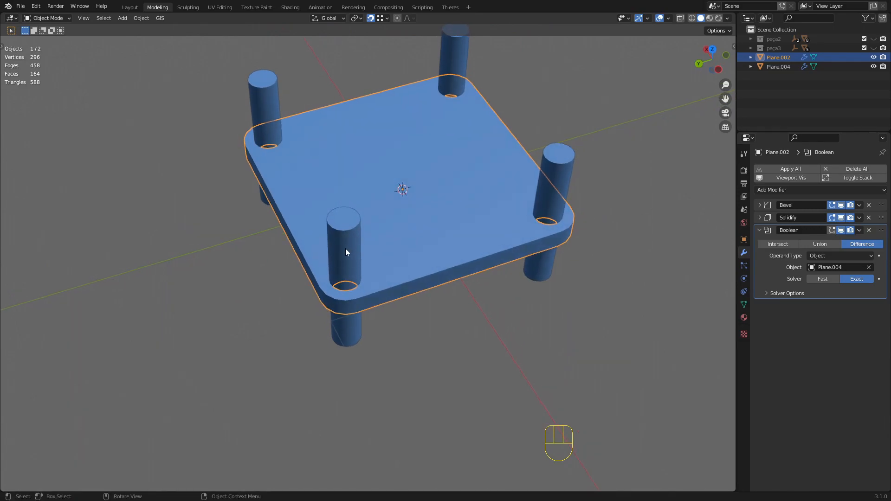
Display the mirrored columns object as Bounds in the viewport.
middle_click_drag(383, 219, 336, 239)
left_click(336, 238)
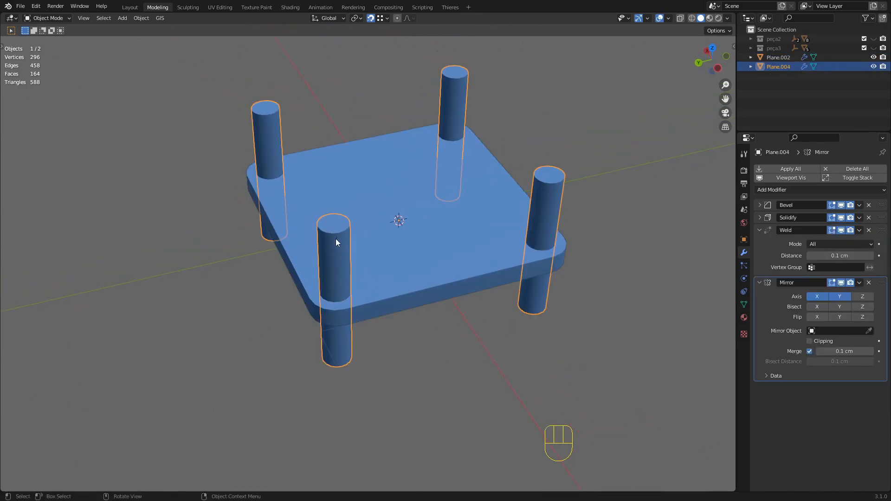
left_click(744, 240)
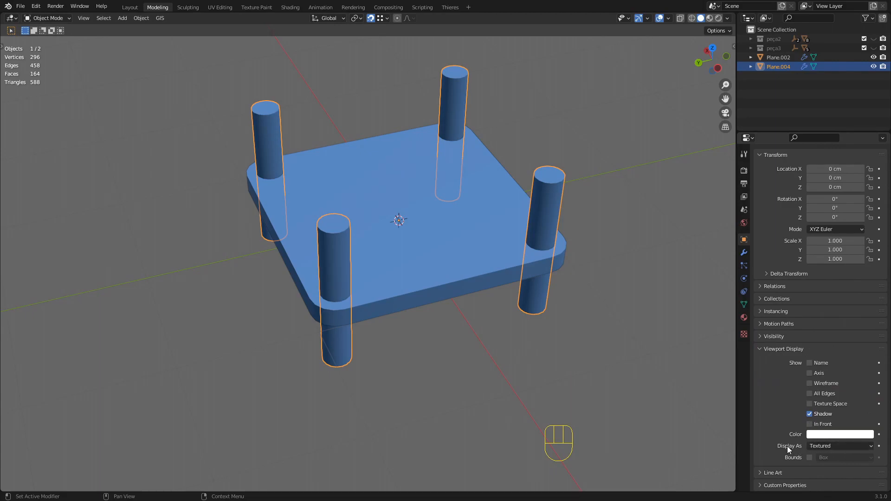
left_click(830, 447)
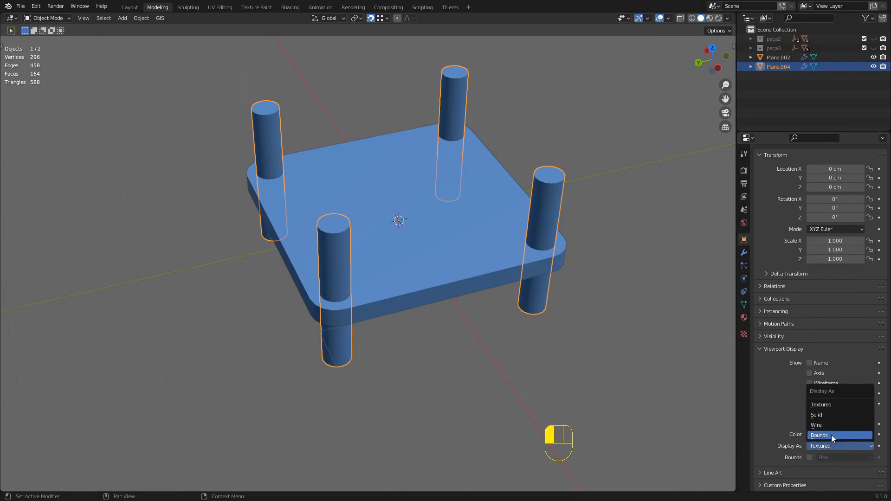
left_click(839, 435)
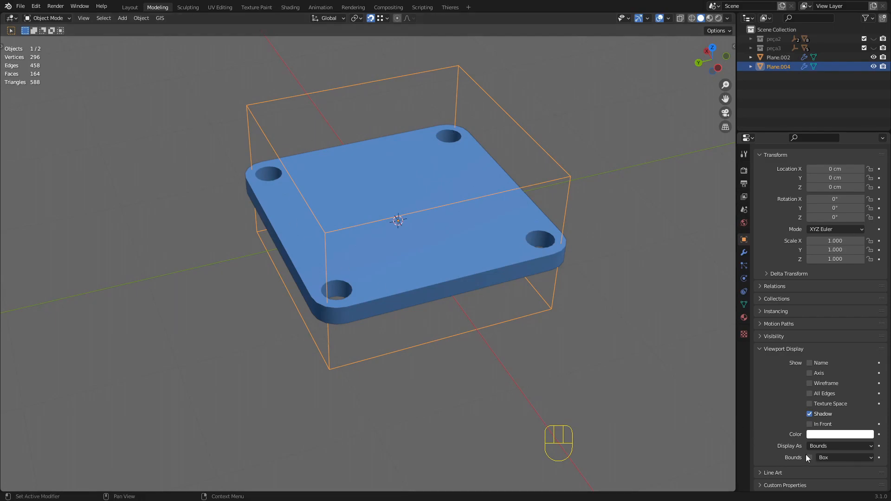
Try displaying the columns as Wire for comparison, and switch their viewport display back to Bounds.
left_click(832, 446)
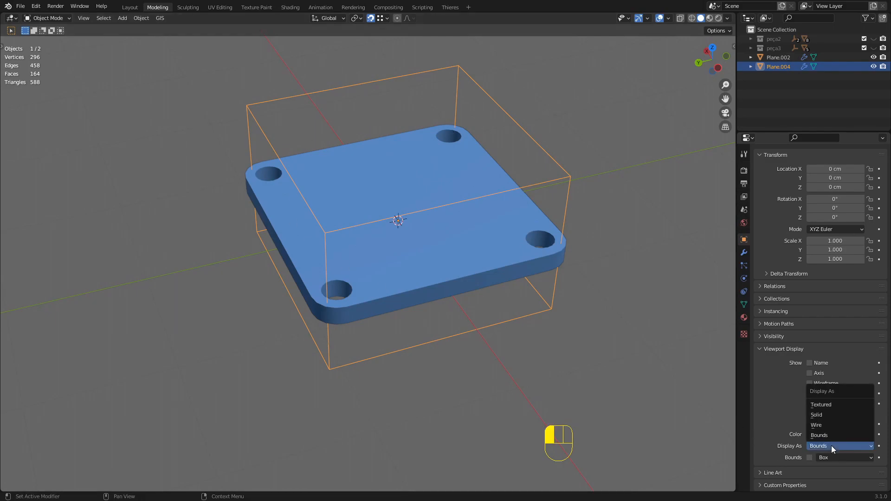
left_click(826, 426)
middle_click_drag(441, 372, 438, 277)
left_click(834, 447)
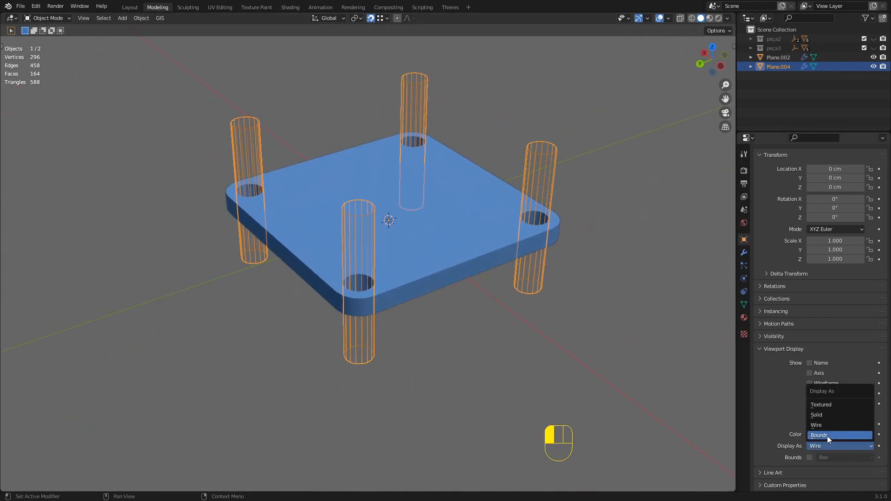
left_click(826, 434)
In Edit Mode, move the inner edge of the column's base plane along Y to stretch the corner holes into slots.
middle_click_drag(581, 353, 468, 350)
scroll(363, 328, "up", 3)
middle_click_drag(363, 328, 404, 302)
key("Tab")
scroll(396, 302, "up", 1)
scroll(423, 328, "down", 2)
middle_click_drag(454, 264, 464, 310, "shift")
scroll(334, 338, "up", 2)
middle_click_drag(357, 330, 359, 278, "shift")
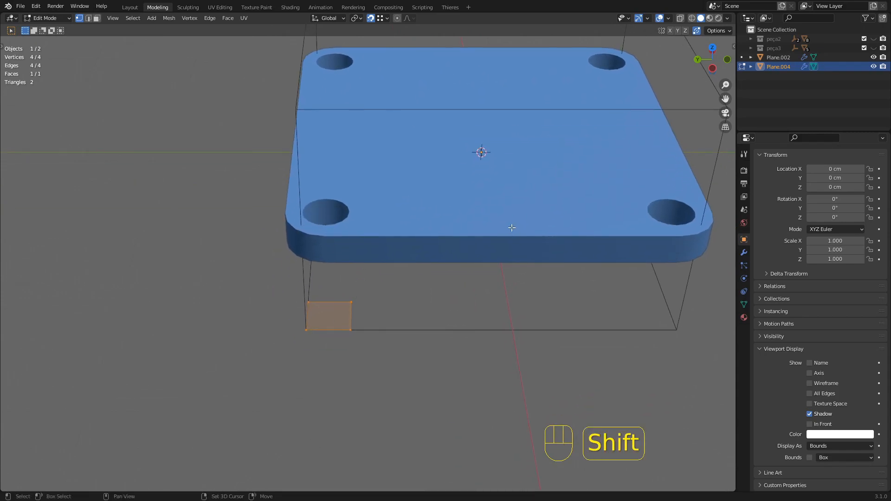
middle_click_drag(490, 312, 513, 294, "shift")
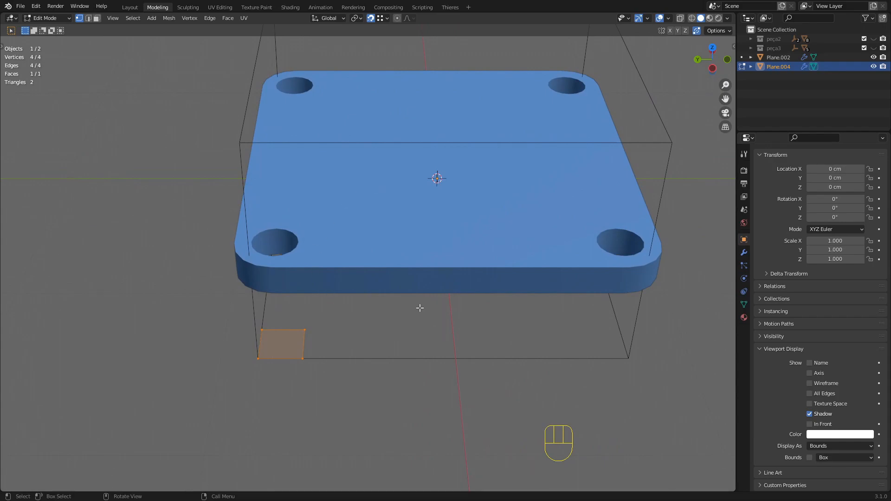
left_click(304, 343)
key("g")
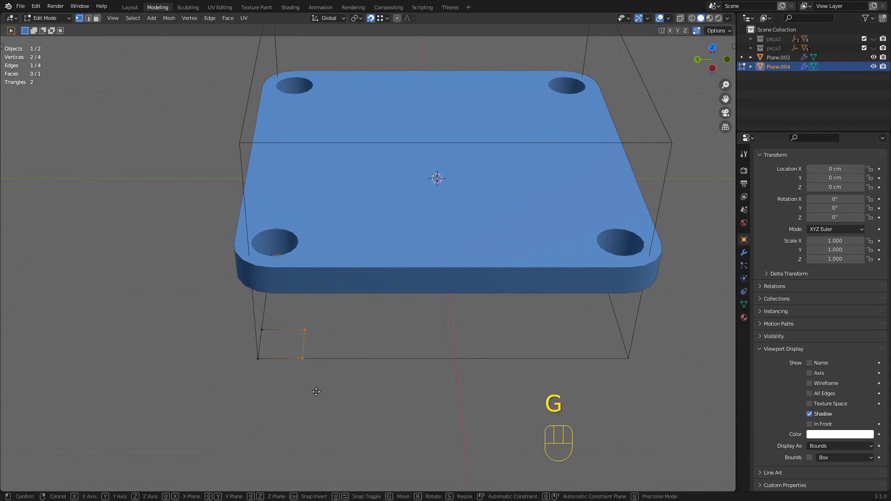
key("x")
key("x")
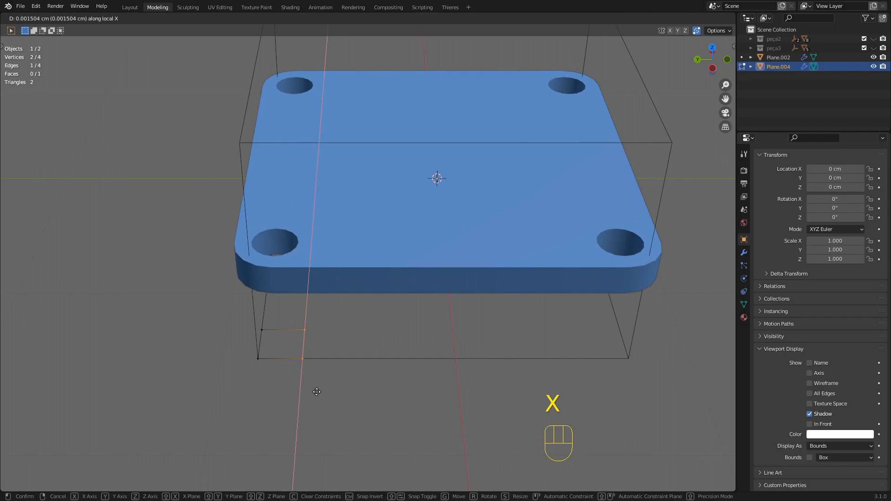
key("y")
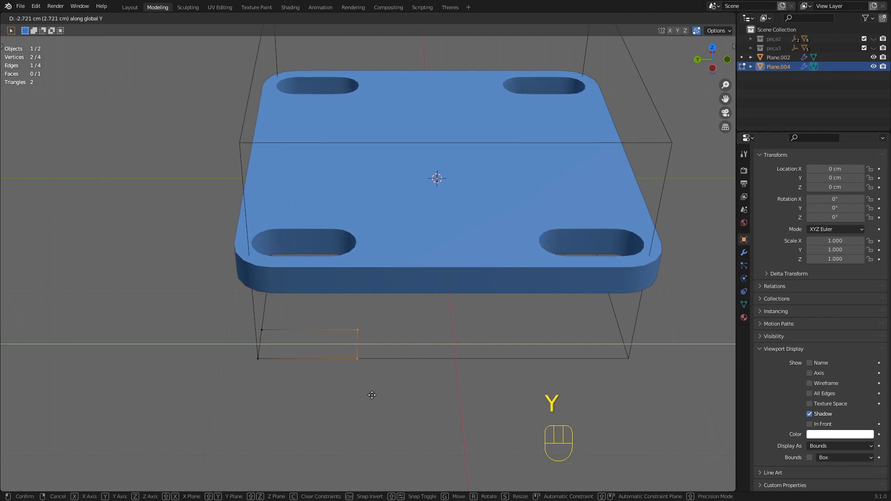
left_click(426, 397)
Move the adjacent inner edge of the base plane about 2.06 cm along X to widen the slots.
middle_click_drag(426, 397, 411, 294)
middle_click_drag(293, 330, 384, 293)
left_click_drag(403, 322, 430, 393)
key("g")
key("x")
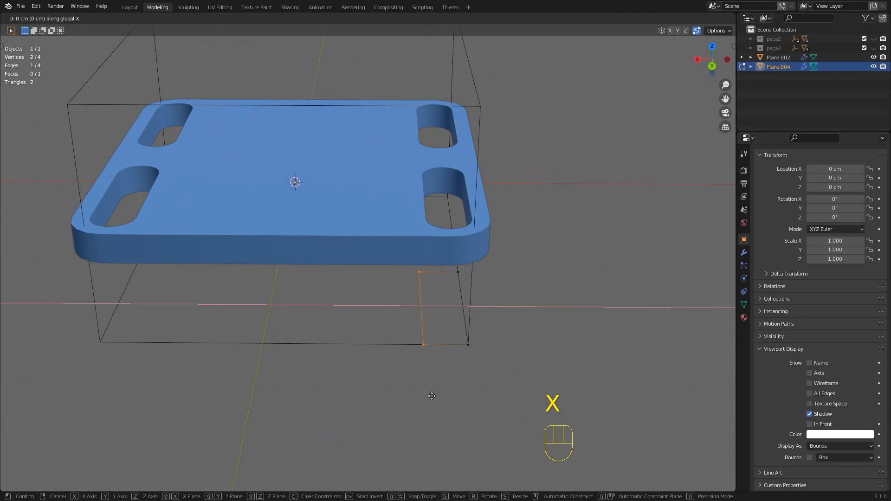
left_click(392, 393)
middle_click_drag(392, 394, 354, 334)
Move the inner edge of the base plane a further 2.94 cm or so along X to enlarge the openings into wide circles.
left_click(401, 316)
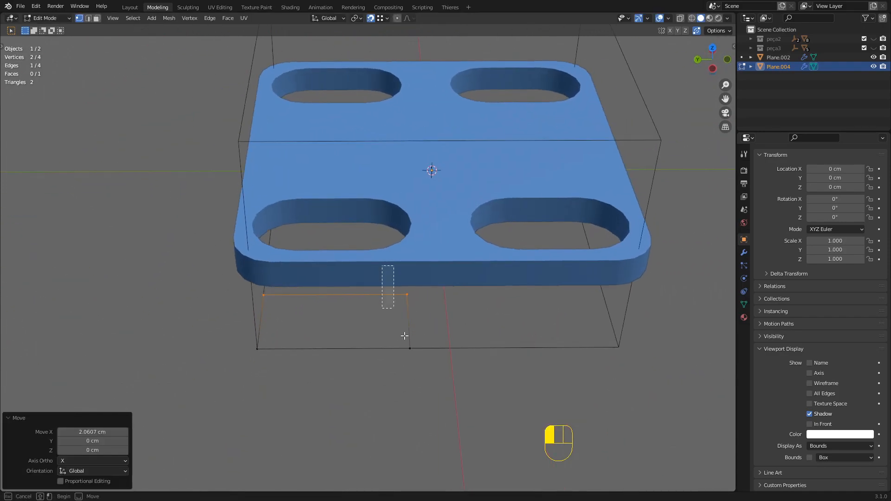
key("g")
key("y")
key("Escape")
middle_click_drag(370, 376, 381, 303)
key("g")
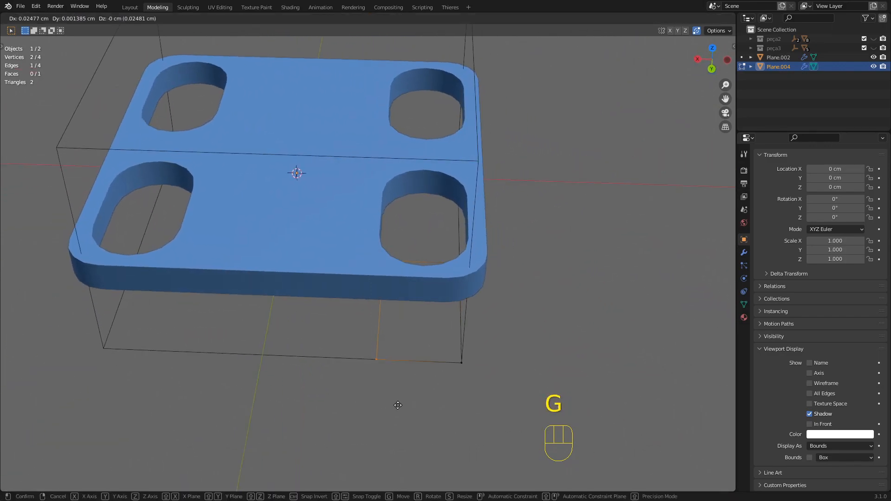
key("x")
left_click(398, 403)
middle_click_drag(398, 403, 393, 345)
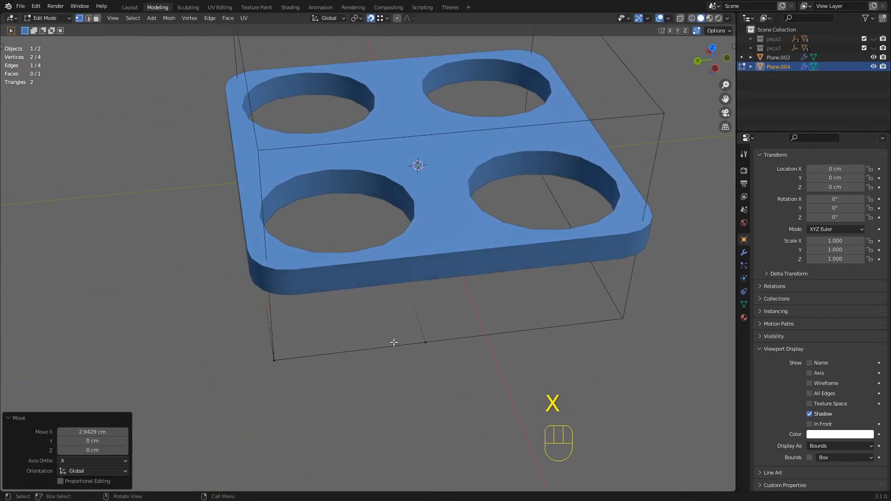
Undo all the edge moves on the column's base plane and return to Object Mode.
key("ctrl+z")
key("ctrl+z")
key("ctrl+z")
key("ctrl+z")
key("ctrl+z")
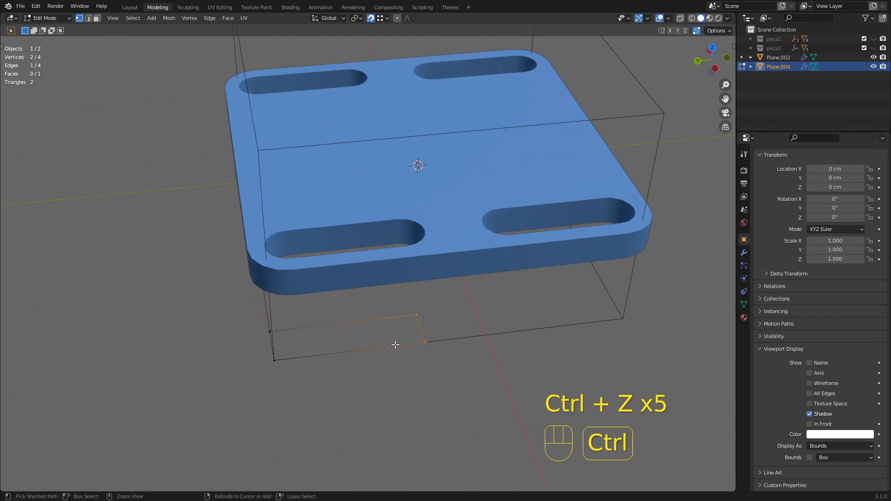
key("ctrl+z")
middle_click_drag(413, 330, 452, 334)
middle_click_drag(365, 262, 454, 148)
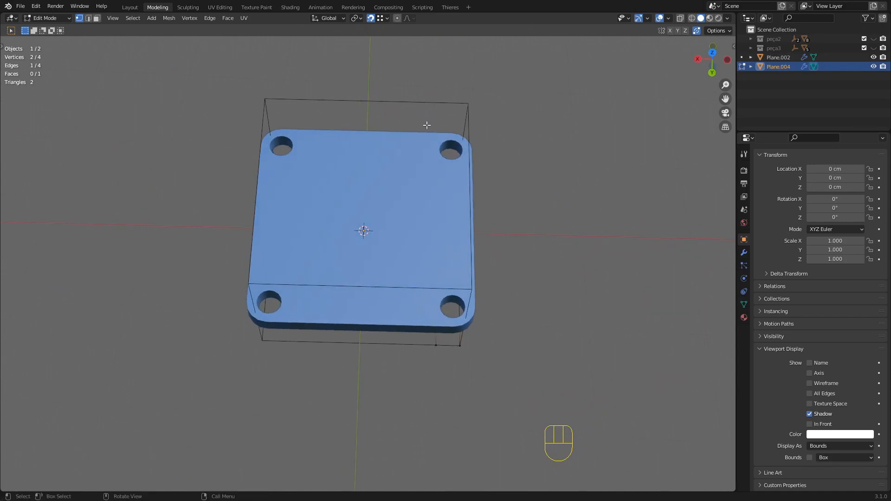
key("Tab")
Duplicate the slab and place the copy about 14.3 cm above the original along Z.
middle_click_drag(298, 197, 453, 251)
middle_click_drag(611, 199, 455, 265)
left_click(454, 251)
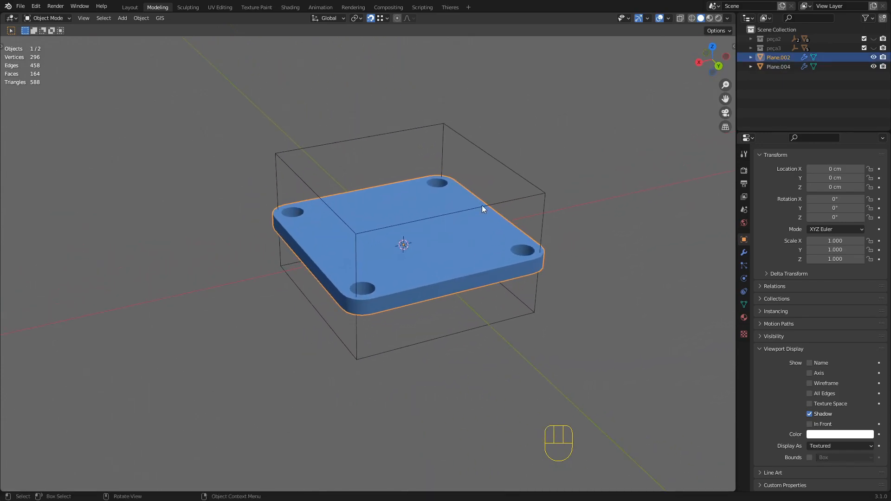
key("shift+d")
key("z")
left_click(590, 206)
middle_click_drag(590, 202, 494, 191, "shift")
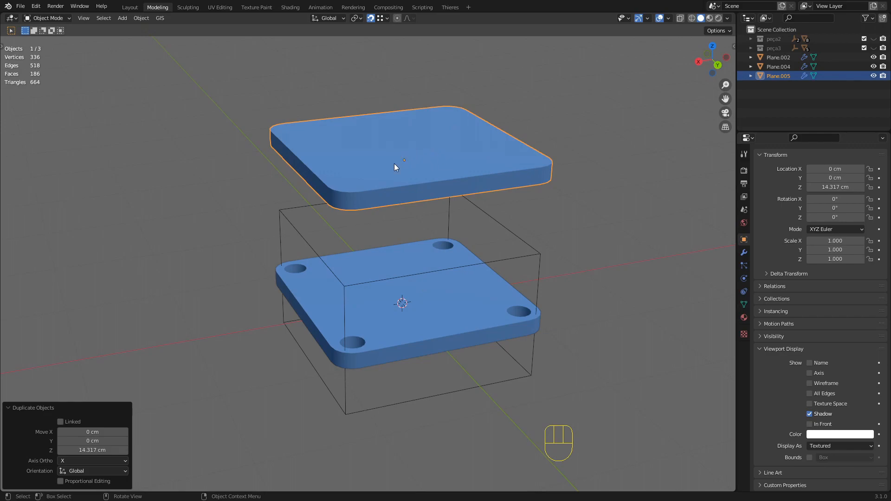
Remove the Boolean modifier from the duplicated slab.
left_click(745, 253)
middle_click_drag(462, 250, 461, 247)
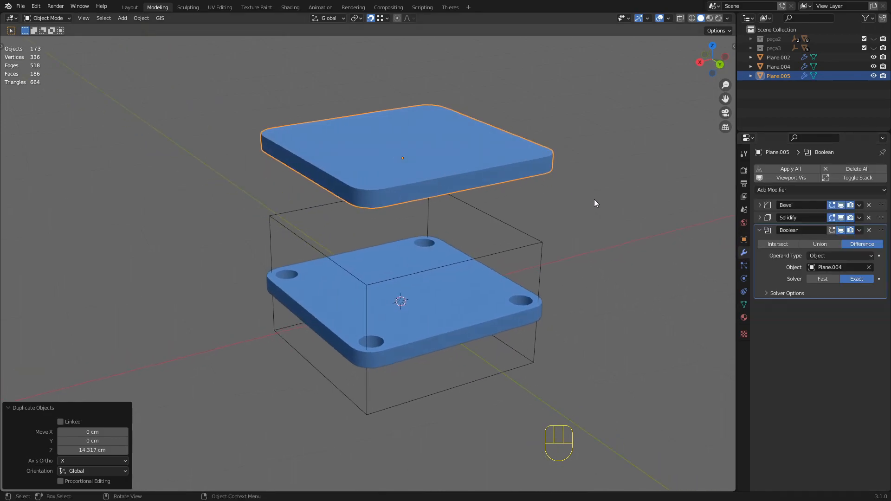
scroll(572, 185, "up", 3)
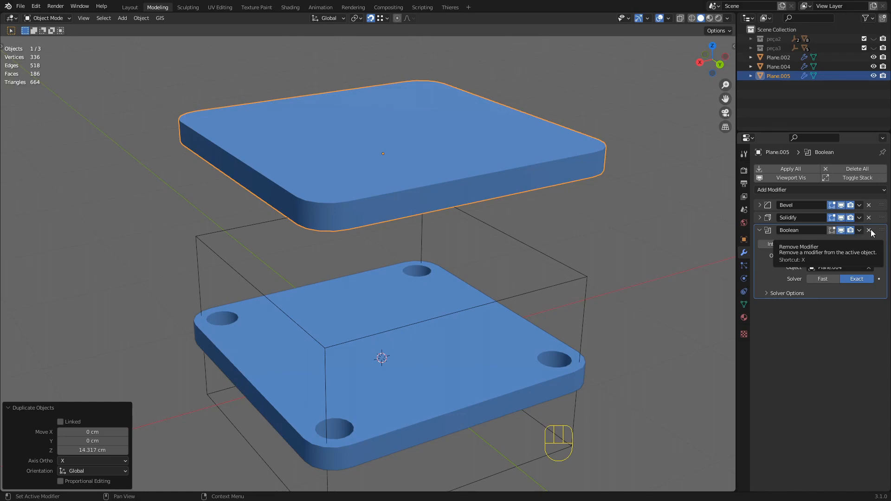
left_click(869, 231)
Raise the duplicated slab's Bevel amount to 64.3 cm to round it into a disc.
left_click(764, 205)
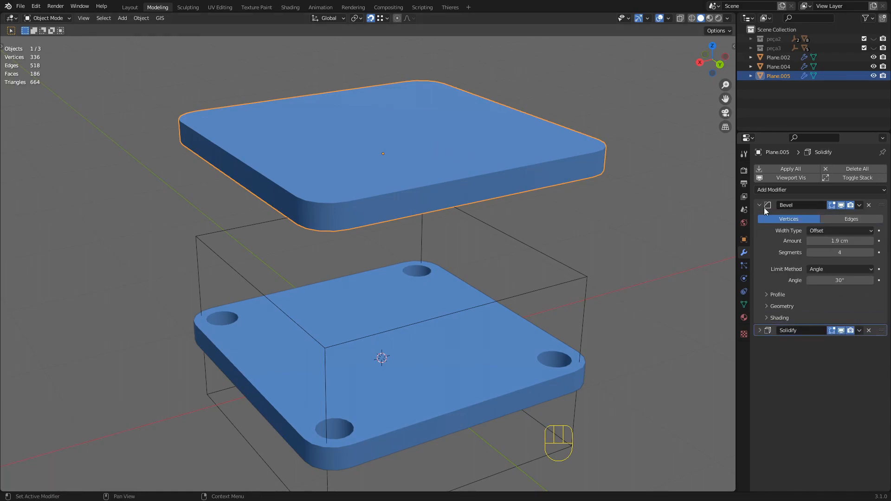
left_click_drag(836, 241, 855, 241, "shift")
middle_click_drag(557, 263, 517, 247)
middle_click_drag(502, 200, 495, 206)
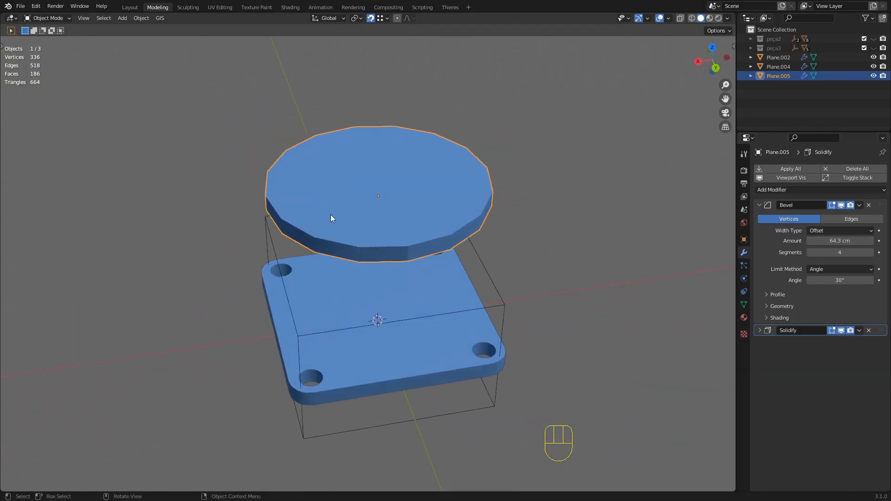
middle_click_drag(315, 199, 448, 171)
middle_click_drag(430, 228, 428, 207, "shift")
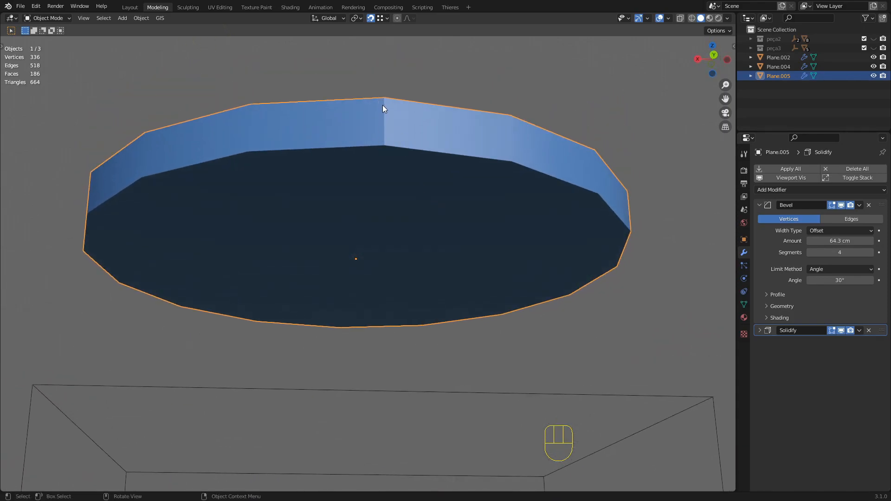
Add a Weld modifier to the disc to merge its overlapping vertices.
left_click(757, 205)
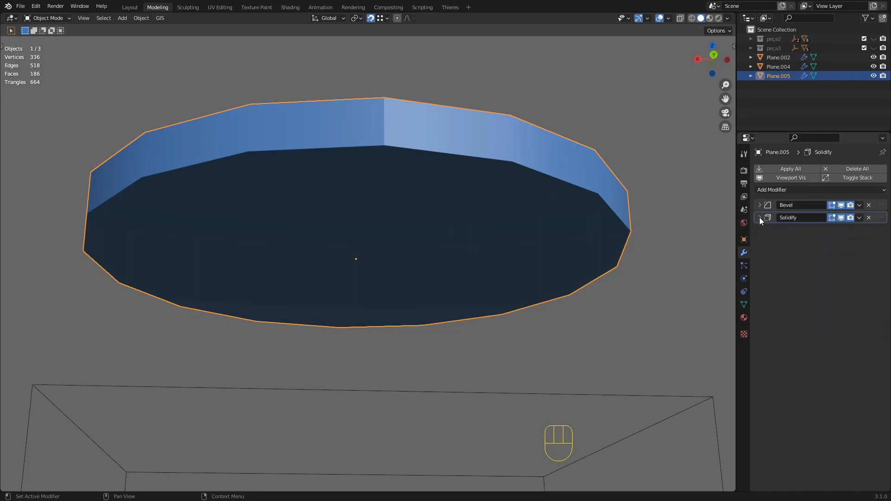
left_click(760, 218)
left_click(759, 218)
left_click(806, 190)
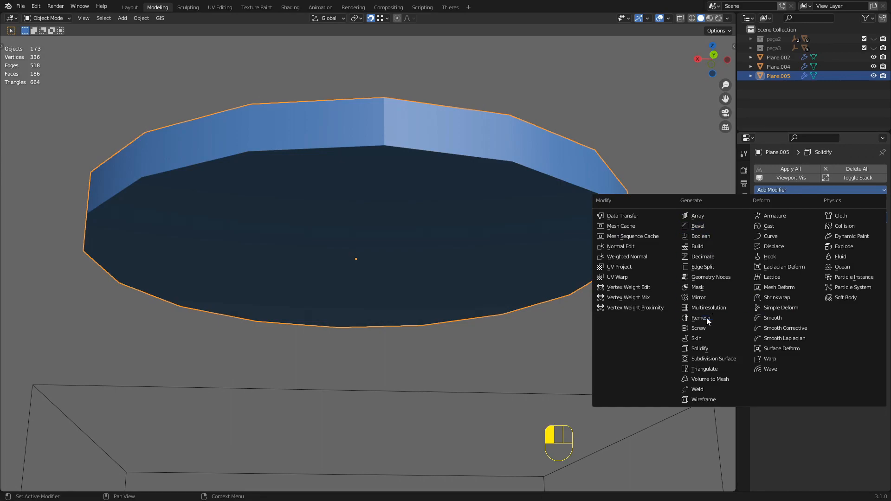
left_click(701, 389)
scroll(464, 158, "down", 4)
middle_click_drag(463, 158, 476, 270)
middle_click_drag(476, 270, 495, 233, "shift")
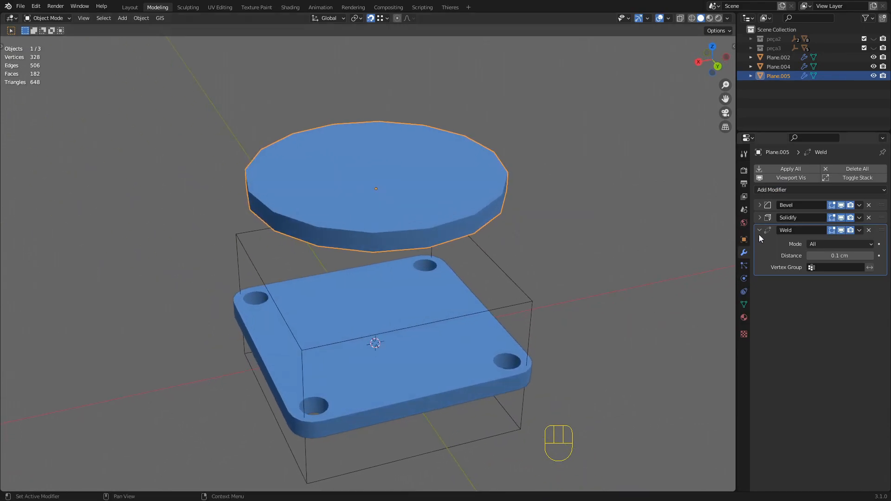
In Edit Mode, scale the disc's base plane by about 0.531, and reduce it again to roughly half the slab's width.
key("Tab")
key("z")
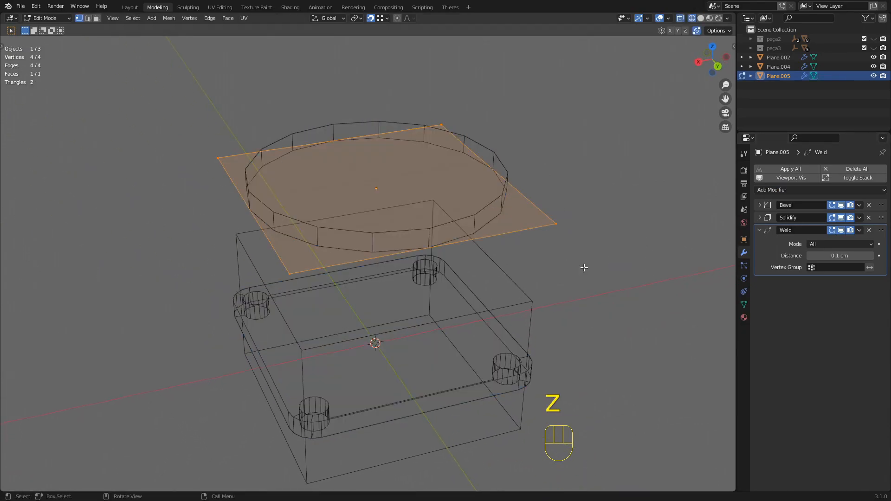
key("s")
left_click(532, 239)
middle_click_drag(530, 245, 521, 307, "alt")
scroll(511, 181, "up", 2, "shift")
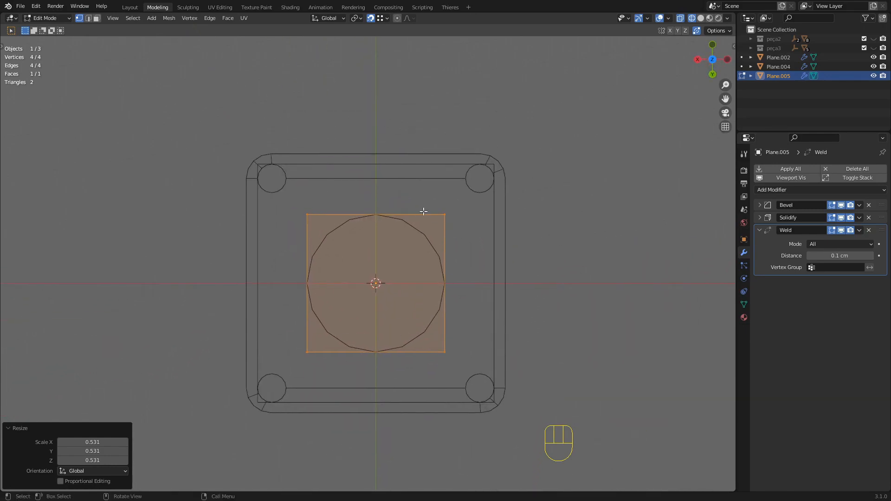
key("s")
left_click(562, 292)
key("z")
mouse_move(548, 309)
middle_mouse_down()
mouse_move(565, 211)
mouse_move(557, 171)
mouse_move(573, 207)
mouse_move(564, 191)
mouse_move(503, 197)
mouse_move(497, 209)
middle_mouse_up()
key("Tab")
key("Tab")
Move the disc's base plane about 12.8 cm down along Z, snapping it onto the slab's top face, and return to Object Mode.
key("z")
middle_click_drag(388, 199, 432, 190)
middle_click_drag(496, 229, 486, 260, "alt")
key("g")
key("z")
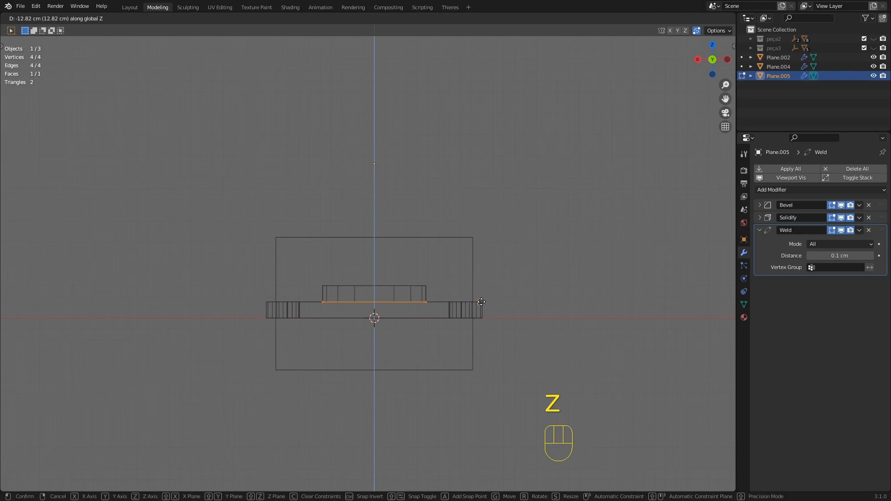
left_click(480, 302)
middle_click_drag(456, 263, 466, 278)
key("z")
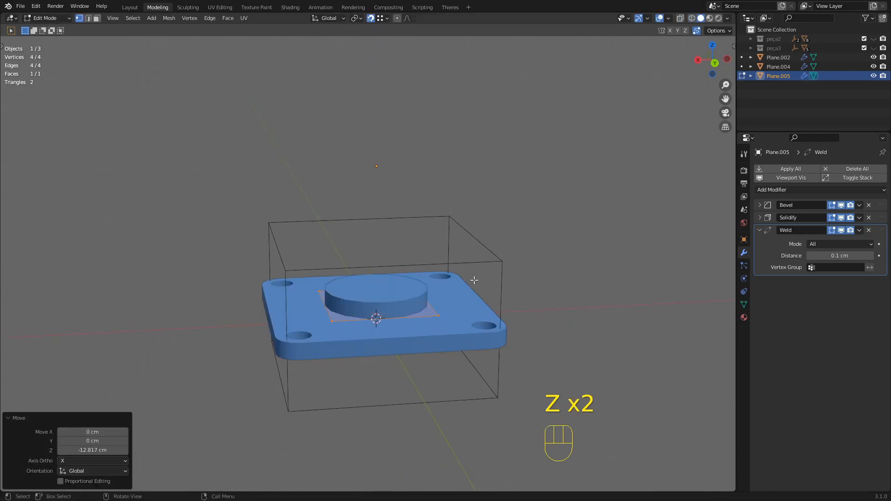
left_click(387, 18)
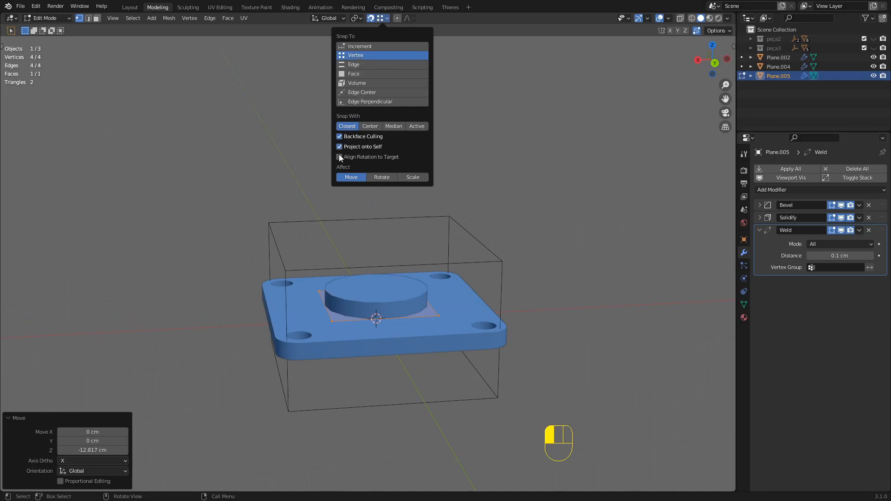
middle_click_drag(362, 223, 454, 214)
key("Tab")
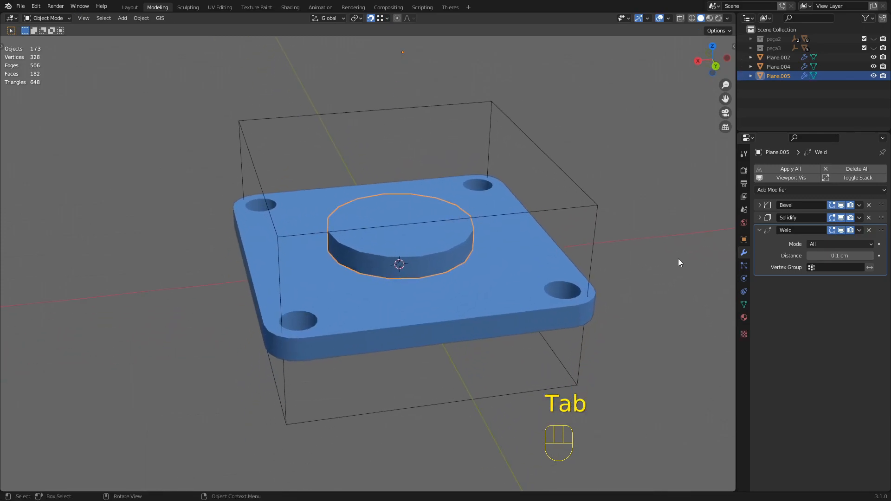
Set the disc's Solidify thickness to 14.7 cm to turn it into a tall central cylinder.
left_click(760, 218)
left_click_drag(838, 243, 873, 243, "shift")
scroll(498, 252, "down", 3)
mouse_move(498, 252)
middle_mouse_down()
mouse_move(484, 254)
mouse_move(488, 261)
middle_mouse_up()
left_click_drag(824, 243, 834, 243, "shift")
middle_click_drag(529, 255, 557, 258)
left_click(478, 223)
middle_click_drag(477, 223, 421, 207)
middle_click_drag(363, 291, 420, 330)
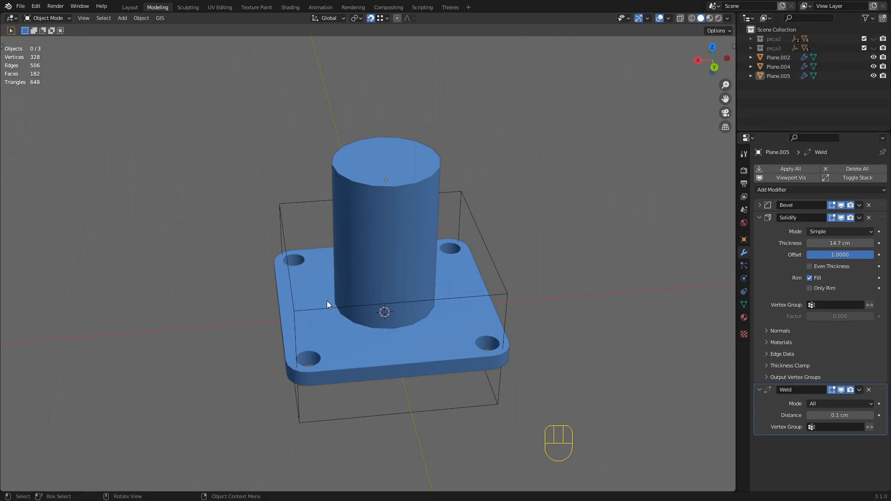
middle_click_drag(389, 272, 413, 280)
middle_click_drag(368, 302, 428, 241)
left_click(412, 202)
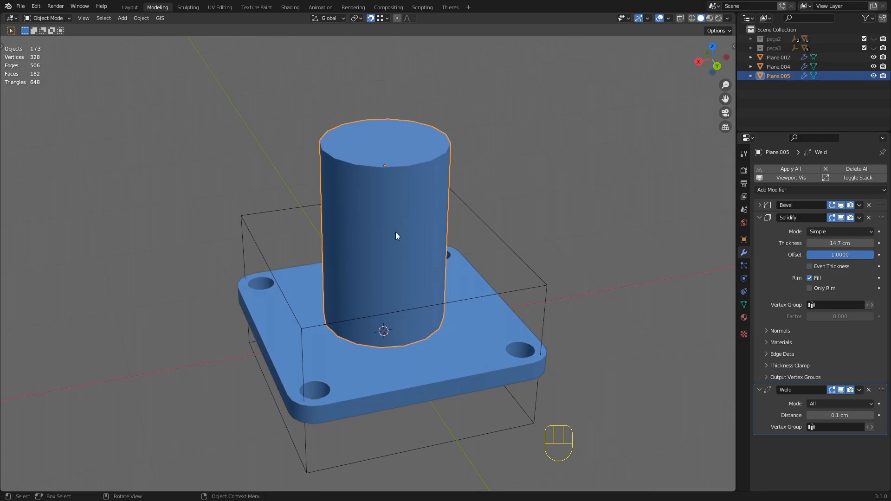
Collapse the cylinder's Solidify and Weld modifier settings, and duplicate the cylinder in place.
middle_click_drag(387, 231, 405, 197)
middle_click_drag(351, 209, 441, 260)
left_click(760, 217)
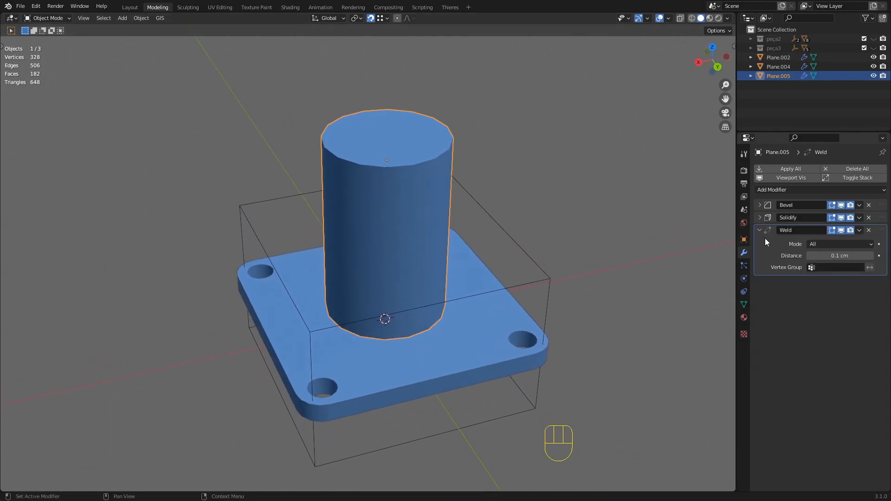
left_click(760, 230)
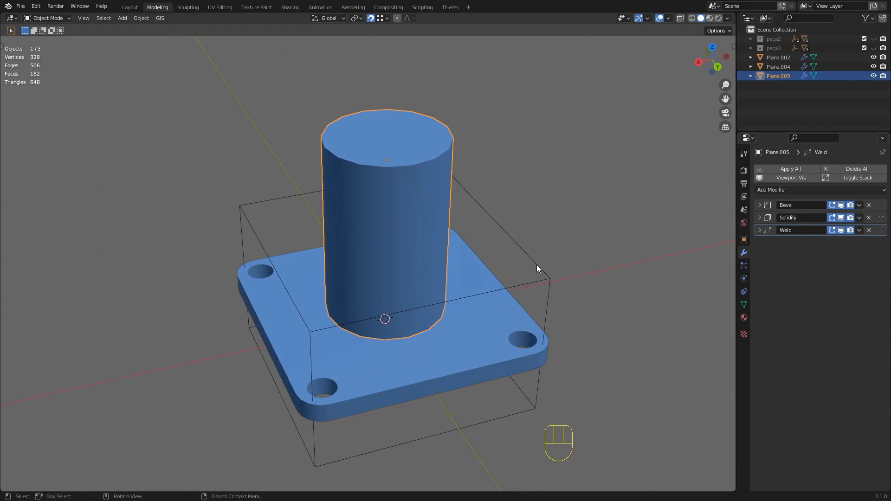
key("shift")
key("shift+d")
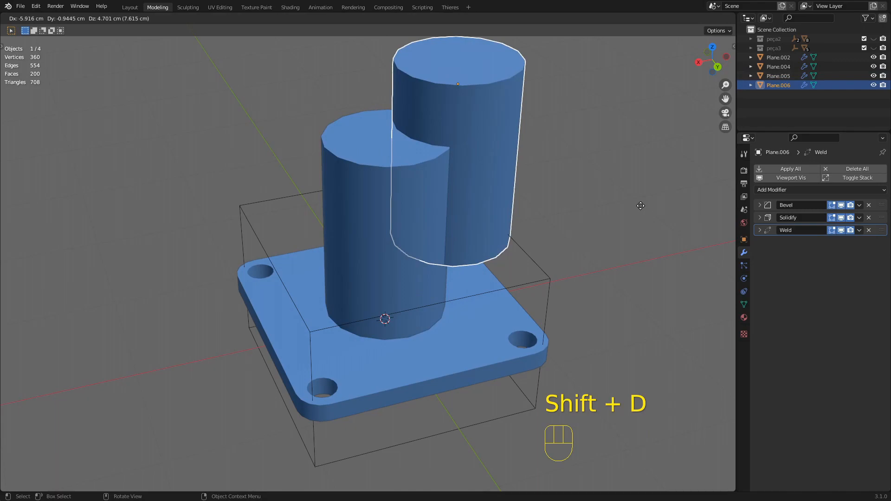
key("Escape")
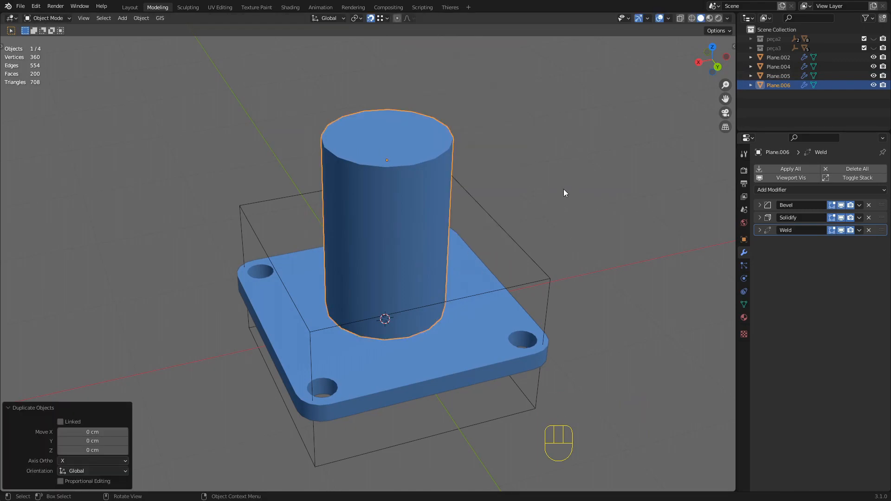
In Edit Mode, scale the duplicate's base plane to about four-fifths of the outer cylinder's width, and return to Object Mode.
key("Tab")
middle_click_drag(511, 233, 489, 292, "alt")
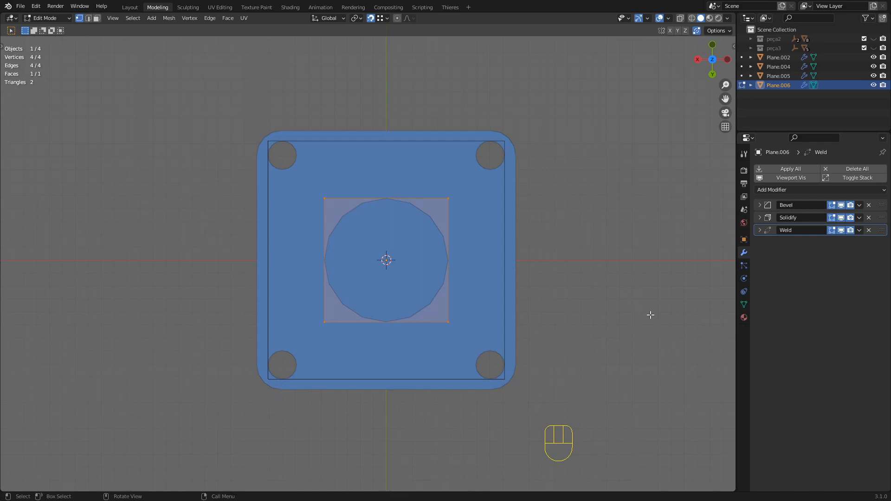
key("s")
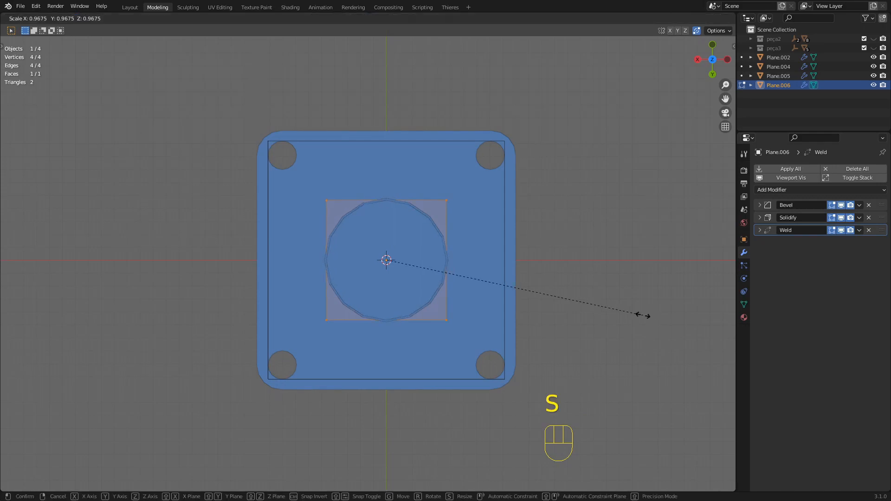
left_click(593, 309)
middle_click_drag(361, 293, 617, 251)
key("Tab")
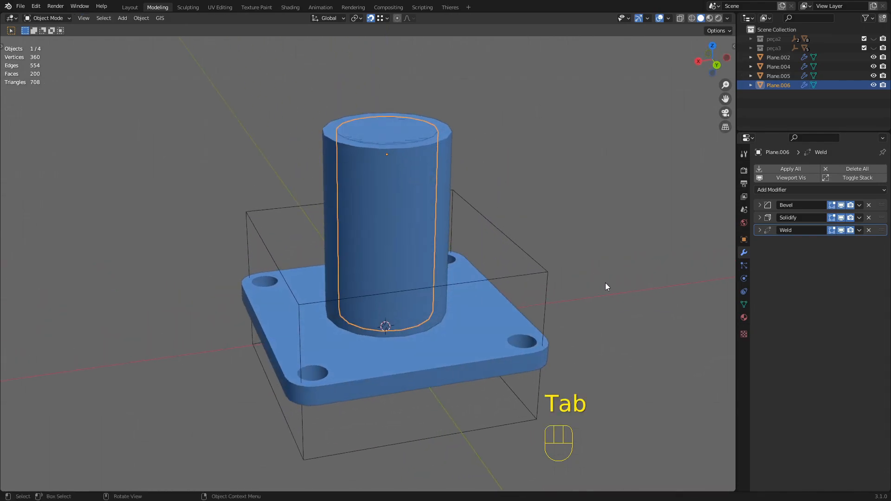
Move the narrower inner cylinder about 4.38 cm up along Z.
key("g")
key("z")
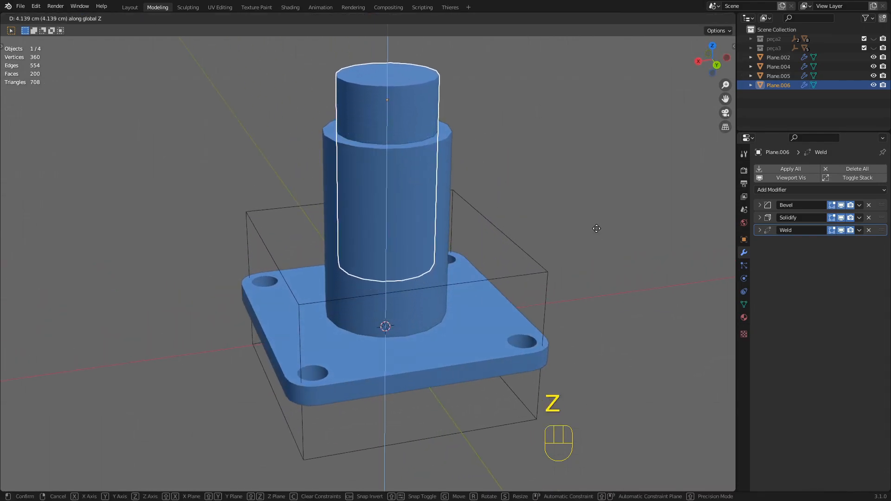
left_click(597, 228)
middle_click_drag(595, 229, 494, 253, "shift")
scroll(497, 276, "down", 2)
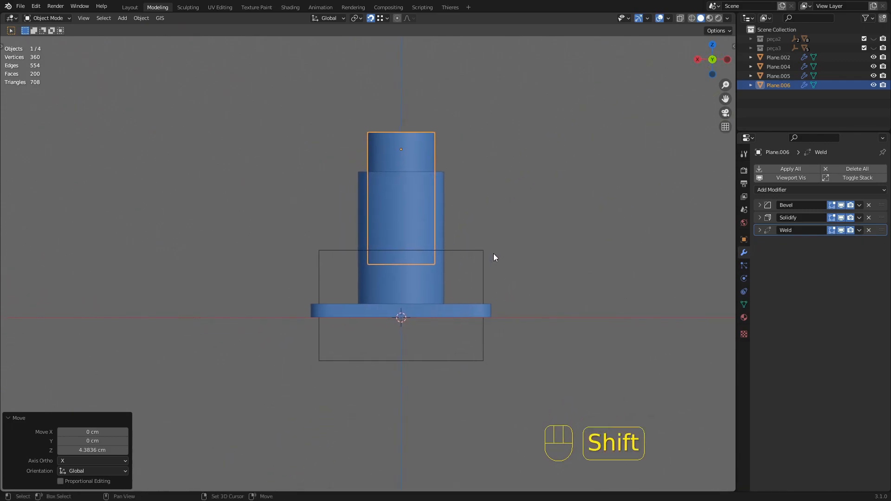
Set the inner cylinder's Solidify thickness to 25.7 cm.
left_click(760, 217)
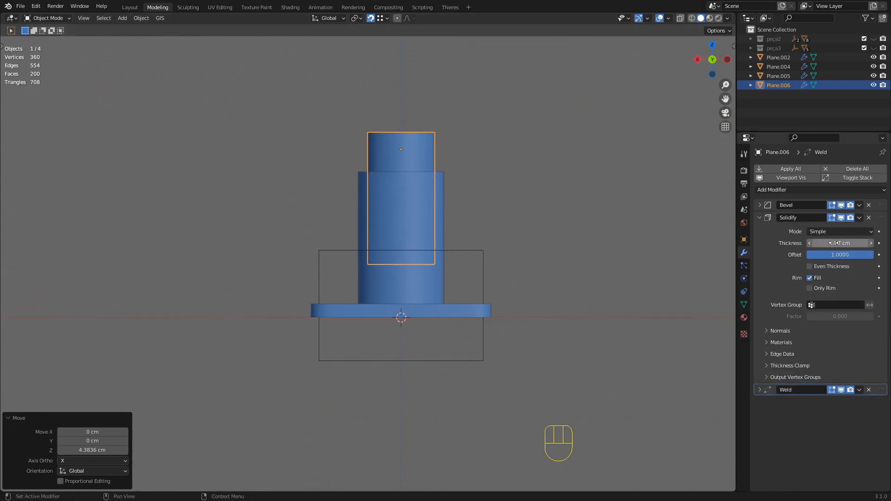
left_click_drag(841, 243, 884, 244, "shift")
middle_click_drag(526, 193, 535, 221, "shift")
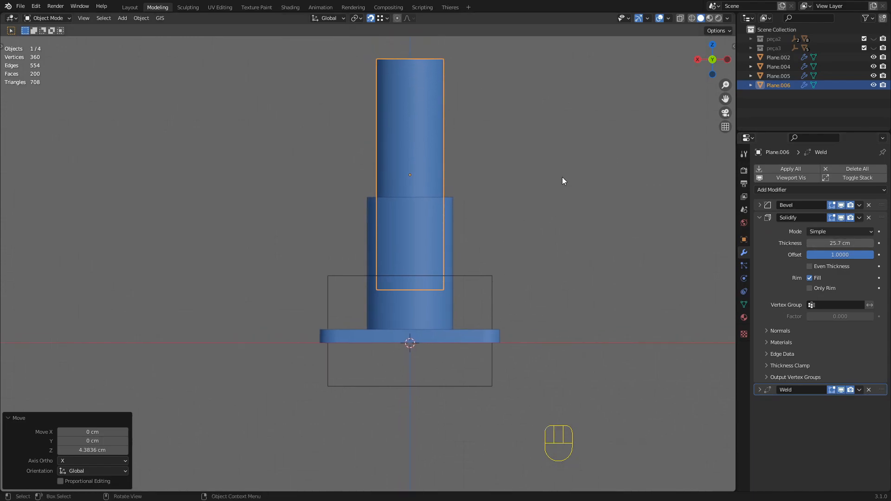
Move the inner cylinder down along Z until it passes through the slab's underside, and deselect it.
key("g")
key("z")
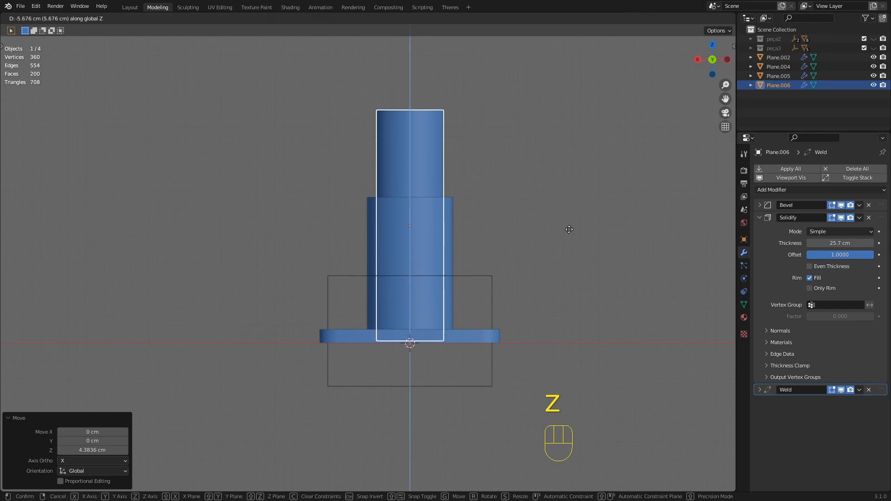
left_click(574, 275)
middle_click_drag(573, 272, 445, 231)
left_click(525, 213)
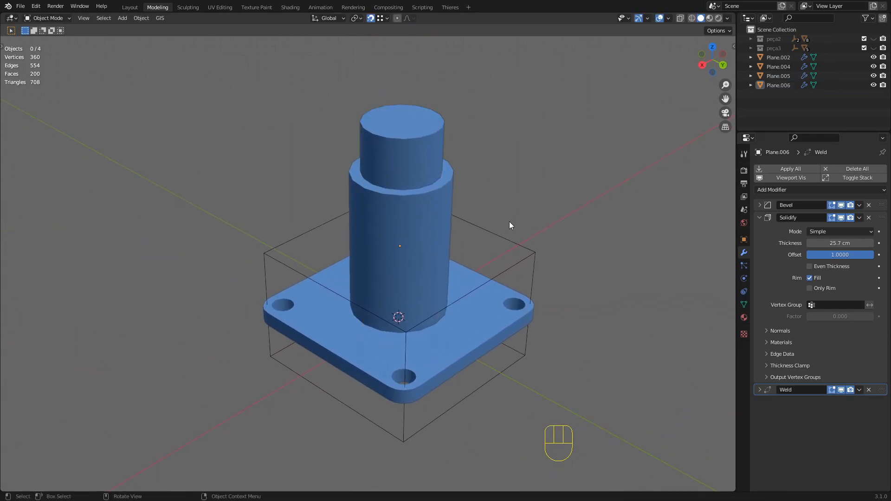
Select the outer cylinder and the slab in turn to review their modifier stacks.
middle_click_drag(525, 213, 424, 213)
left_click(423, 211)
middle_click_drag(495, 225, 473, 225)
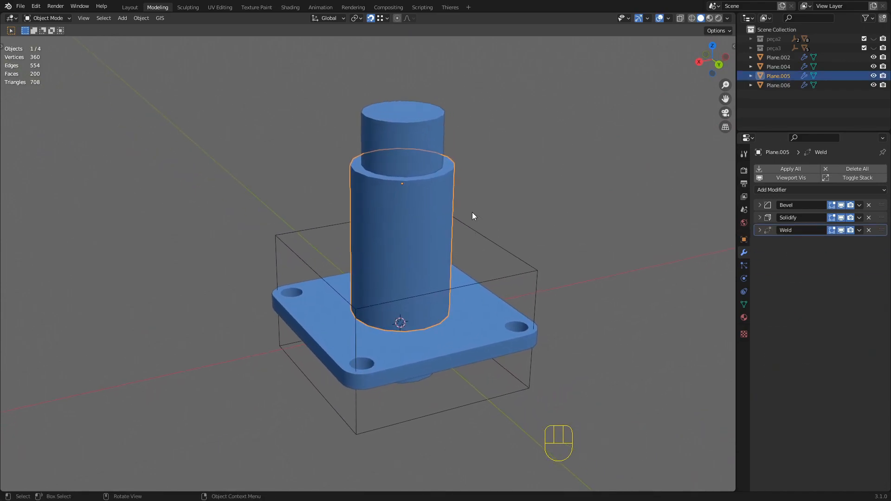
left_click(479, 323)
middle_click_drag(550, 328, 590, 288)
left_click(594, 266)
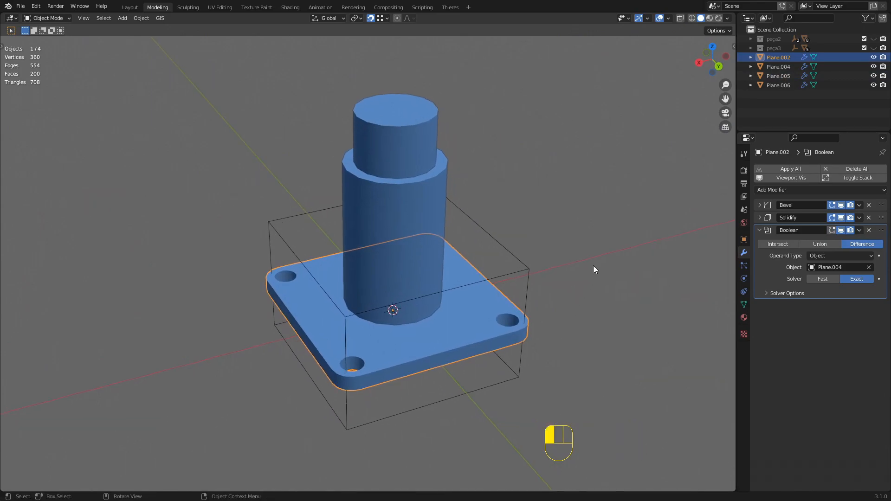
middle_click(504, 258)
Add a Boolean Difference modifier to the outer cylinder, picking the inner cylinder as the cutting object.
left_click(426, 215)
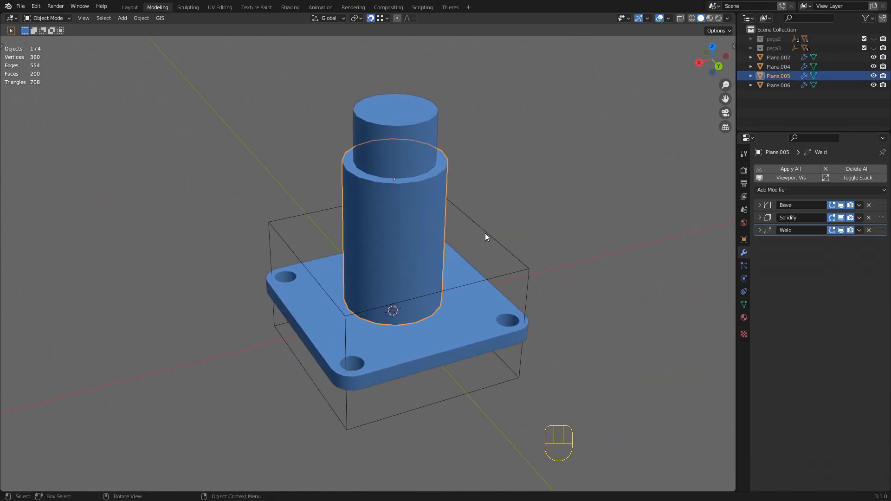
left_click(873, 192)
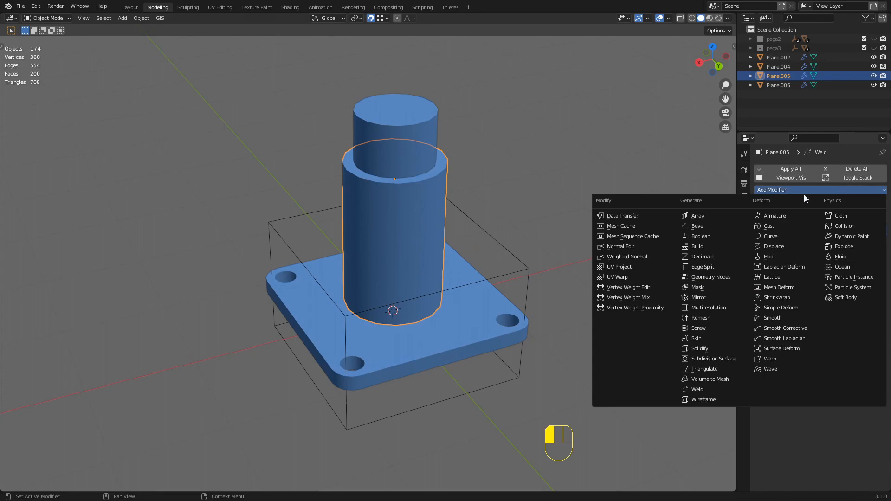
left_click(709, 236)
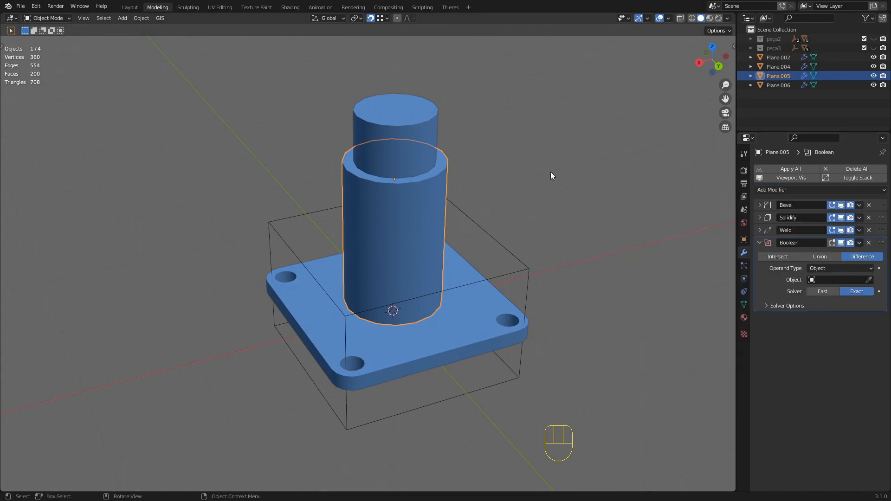
left_click(869, 280)
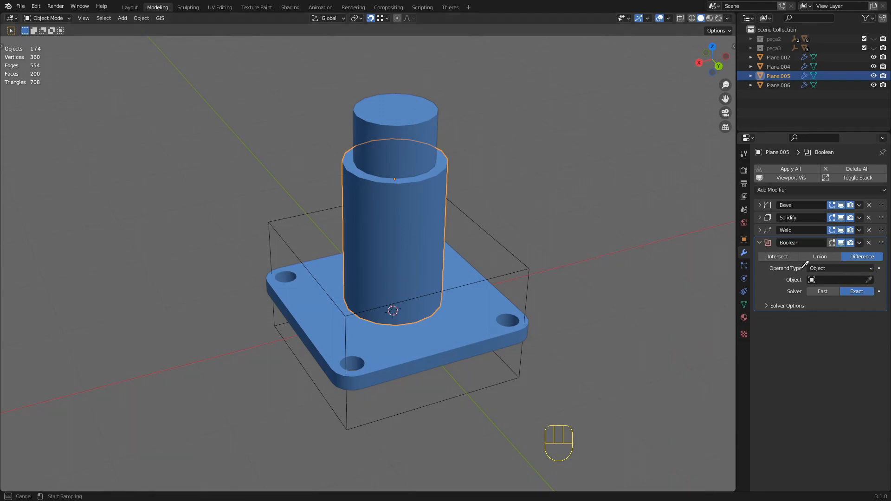
left_click(415, 116)
middle_click_drag(479, 156, 452, 144)
scroll(440, 147, "up", 1)
middle_click_drag(410, 93, 409, 119, "shift")
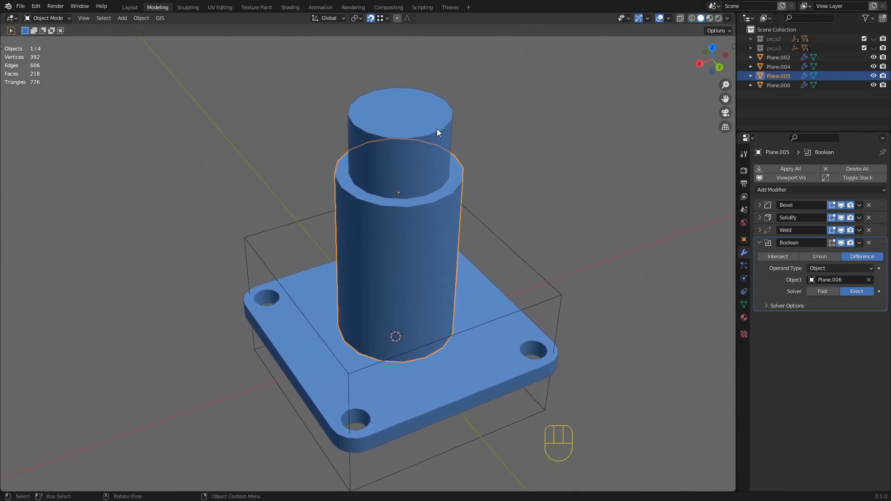
Set the inner cylinder's viewport display to Bounds.
left_click(416, 107)
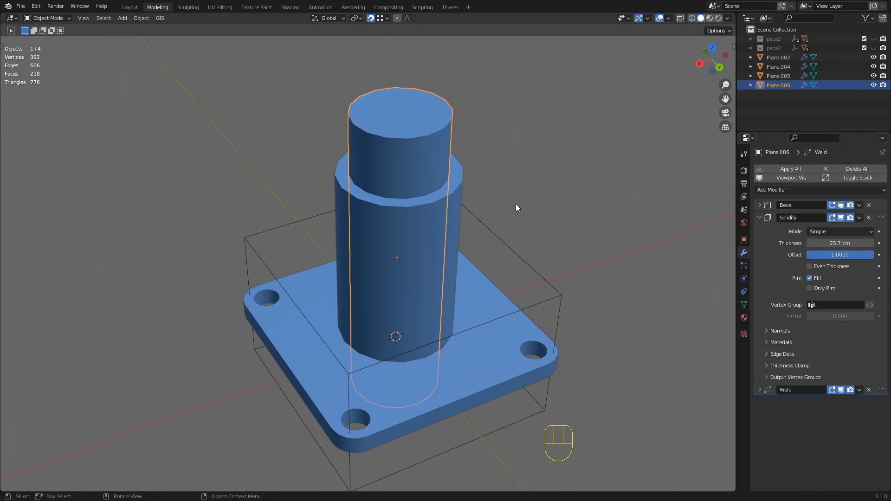
left_click(744, 240)
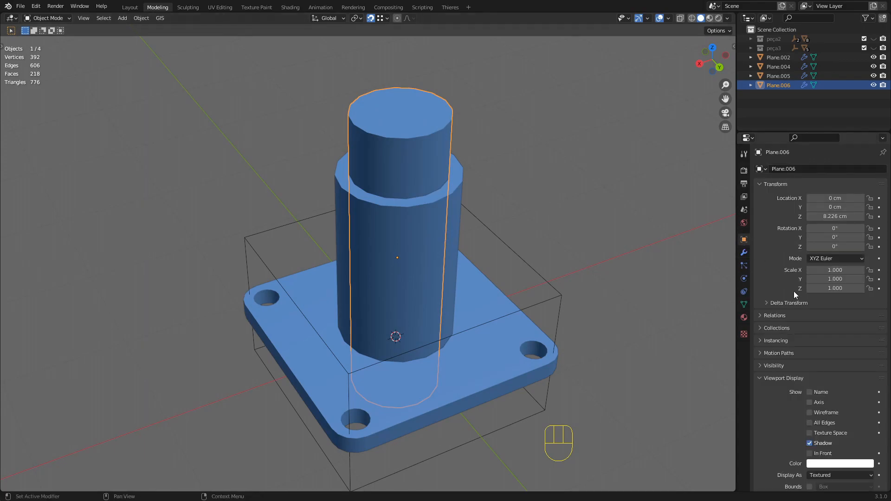
scroll(792, 293, "down", 1)
left_click(851, 446)
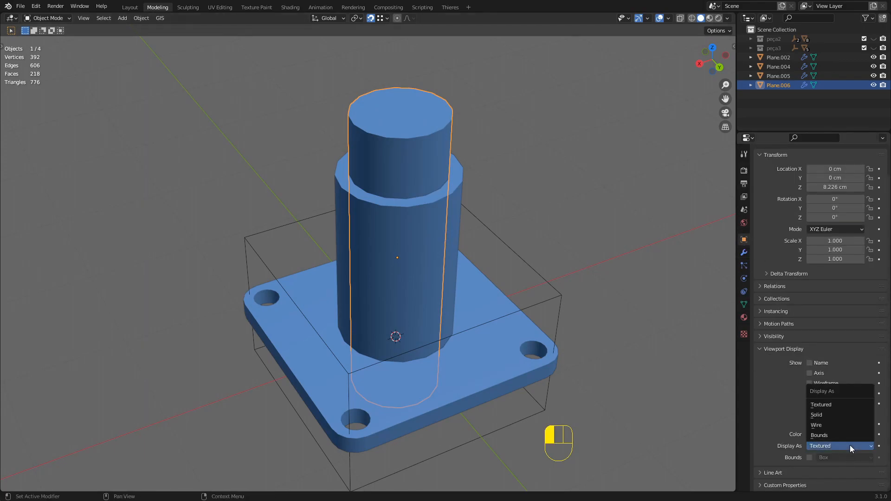
left_click(832, 435)
Select the slab and duplicate its existing Boolean Difference modifier.
mouse_move(528, 222)
middle_mouse_down()
mouse_move(524, 271)
mouse_move(521, 277)
mouse_move(519, 249)
mouse_move(499, 279)
mouse_move(505, 285)
mouse_move(490, 237)
mouse_move(458, 282)
mouse_move(473, 241)
mouse_move(469, 205)
mouse_move(467, 243)
middle_mouse_up()
left_click(461, 286)
left_click(745, 253)
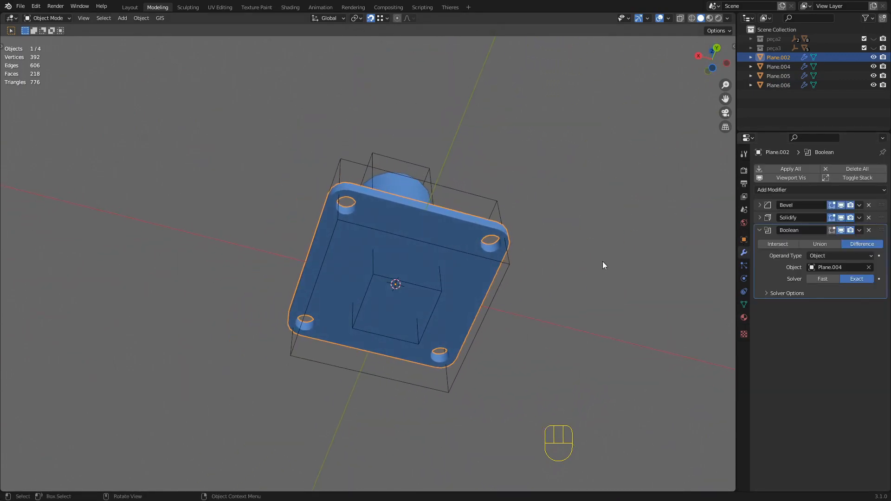
middle_click_drag(455, 239, 484, 281)
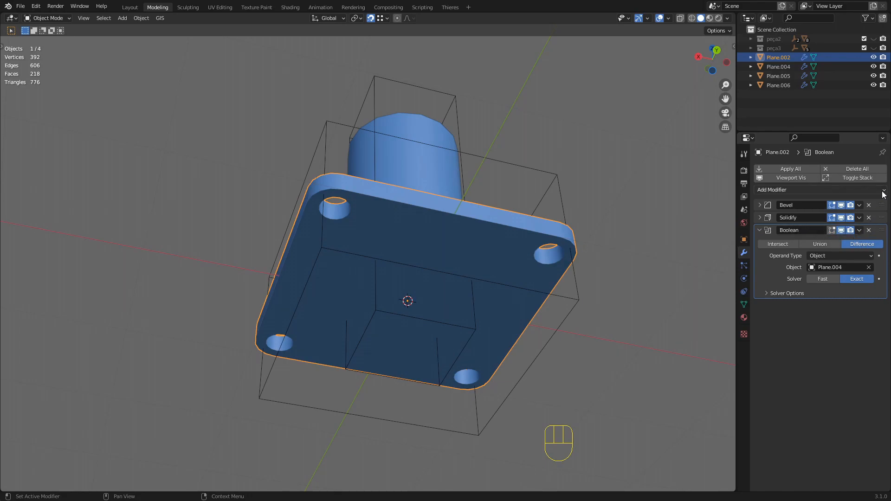
left_click(845, 191)
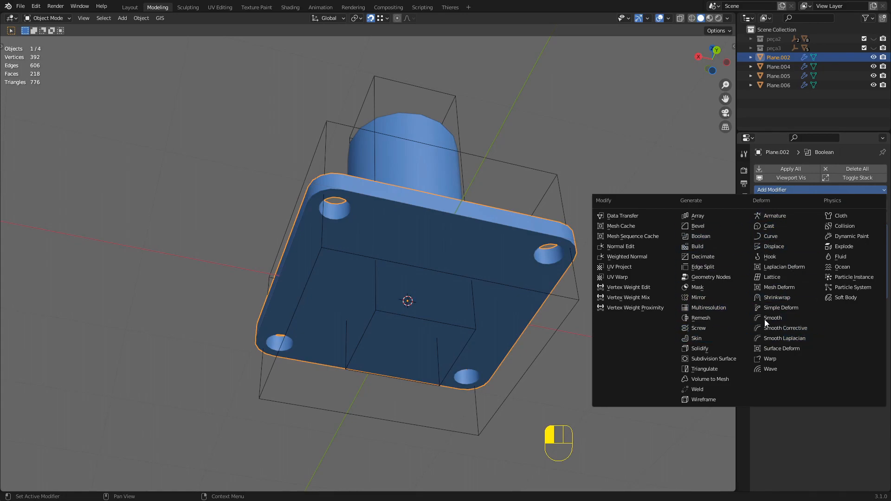
left_click(806, 236)
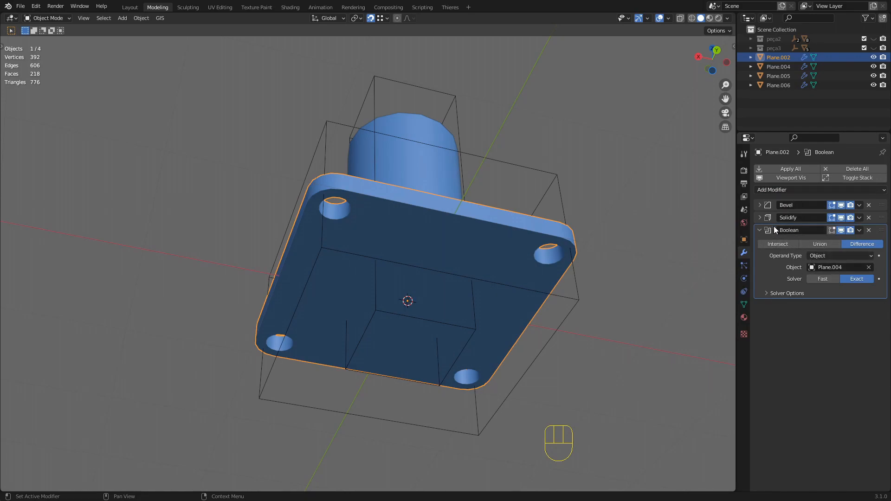
left_click(860, 230)
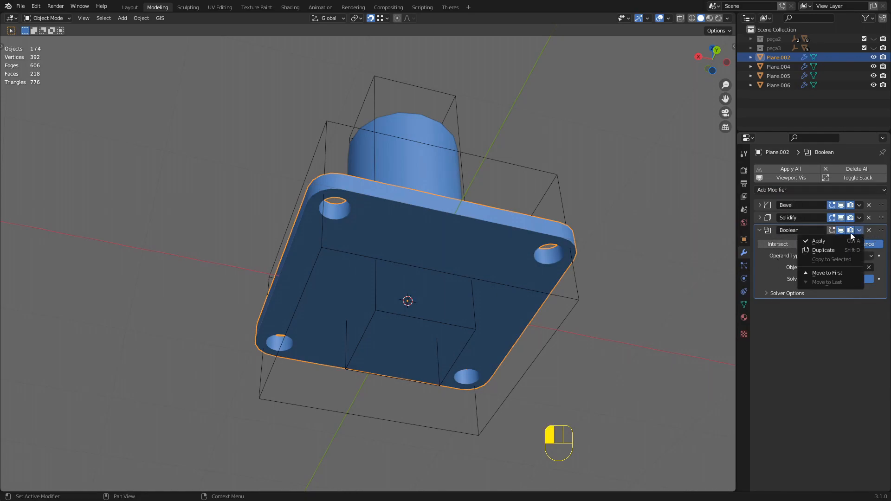
left_click(825, 251)
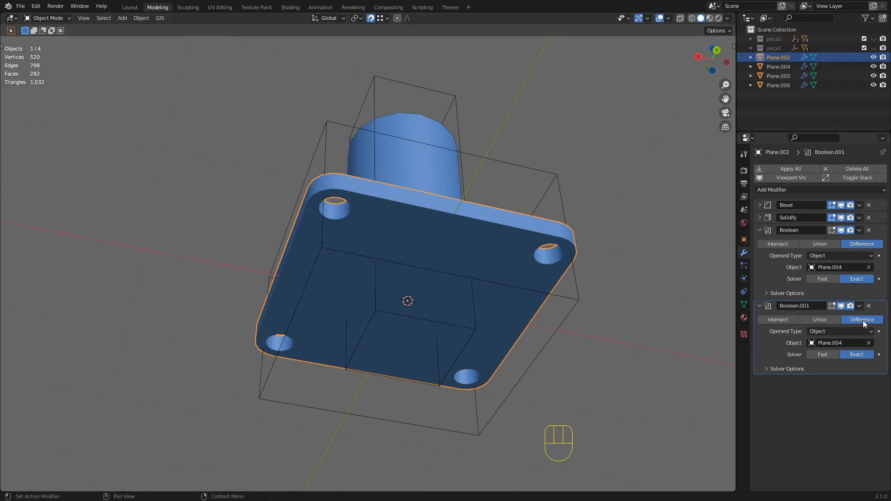
Replace the duplicated Boolean's object with the inner cylinder, Plane.006, to cut the central hole through the slab.
left_click(870, 343)
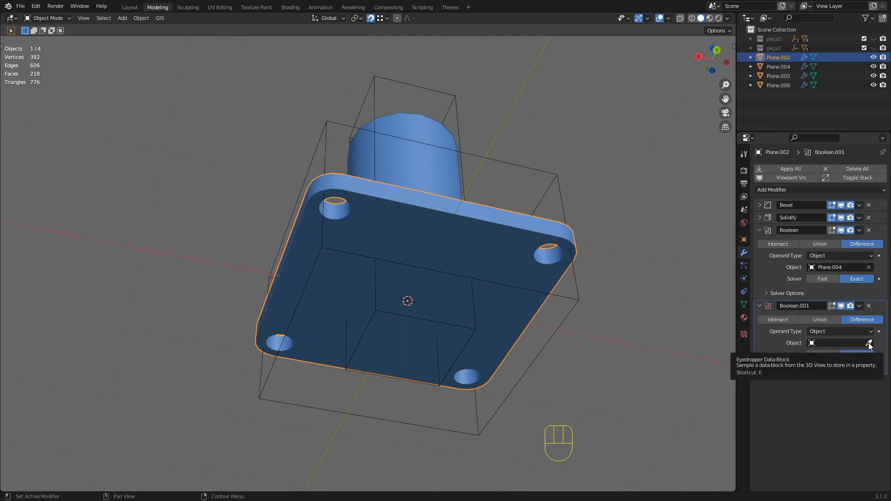
left_click(869, 343)
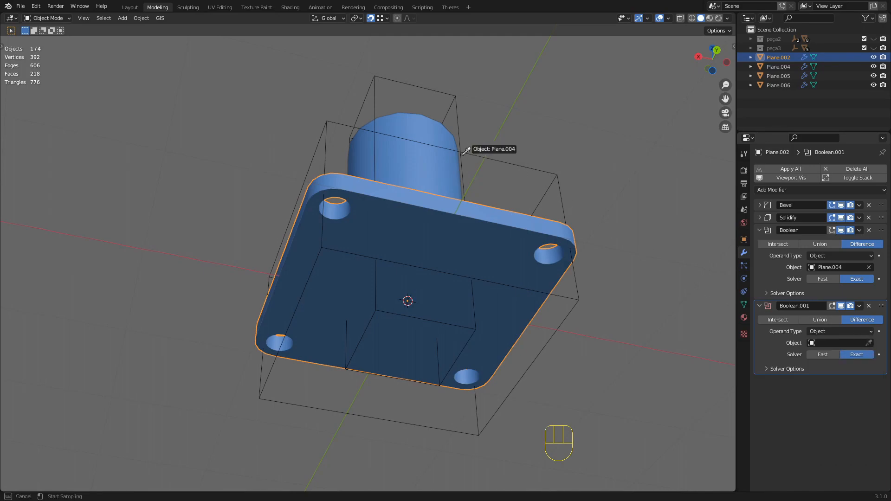
left_click(459, 94)
middle_click_drag(447, 157, 506, 308)
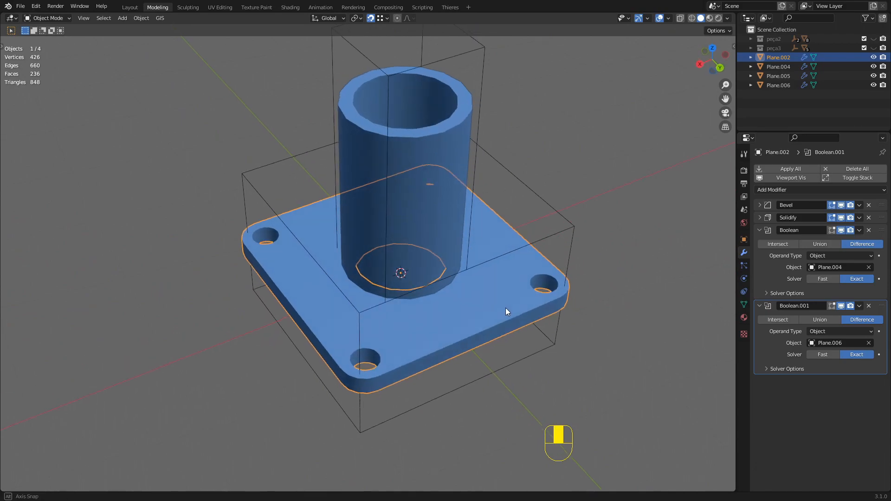
Examine the base plate, its corner holes and the central tube from several angles.
left_click(544, 252)
scroll(542, 254, "down", 3)
middle_click_drag(542, 254, 543, 302, "shift")
middle_click_drag(489, 299, 517, 273, "shift")
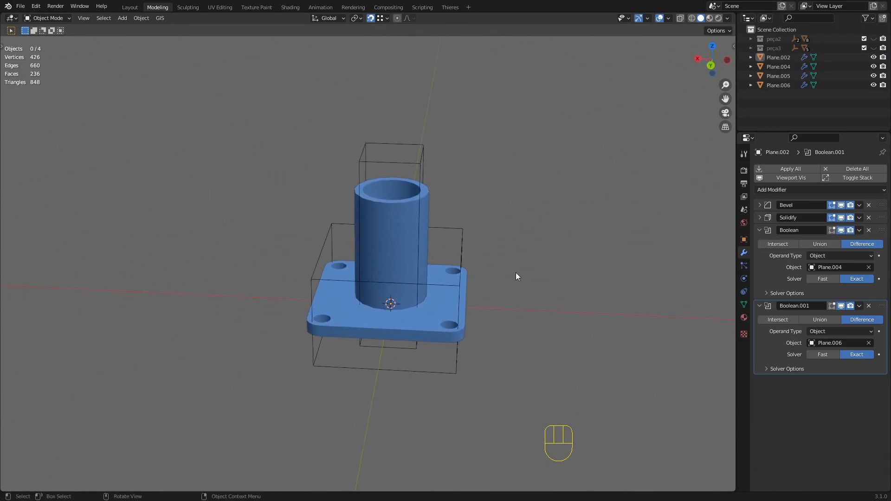
middle_click_drag(464, 257, 374, 310)
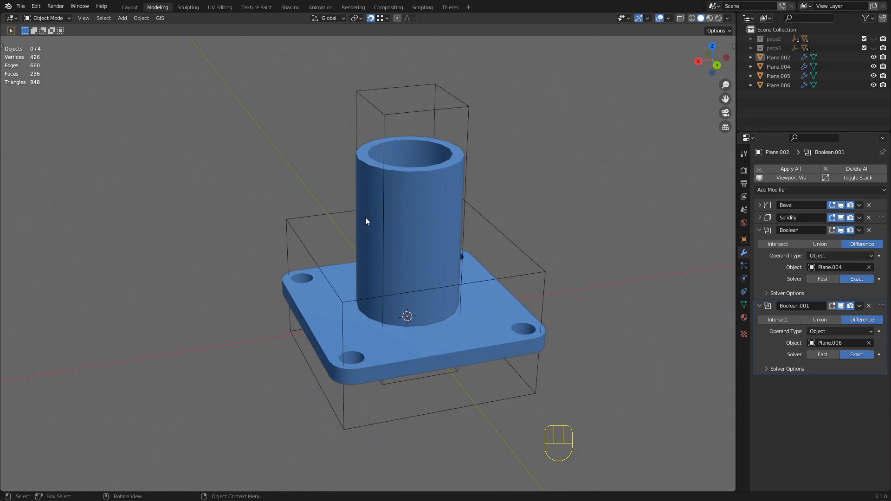
middle_click_drag(326, 285, 396, 276)
middle_click_drag(376, 305, 378, 313)
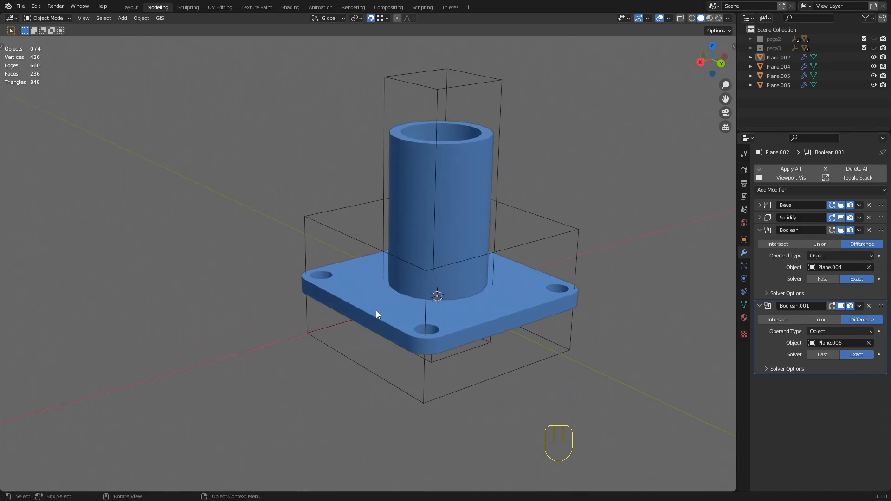
middle_click_drag(430, 215, 526, 341)
Duplicate the base plate and move the copy about 21.2 cm straight up along Z, above the tube.
left_click(372, 296)
key("shift")
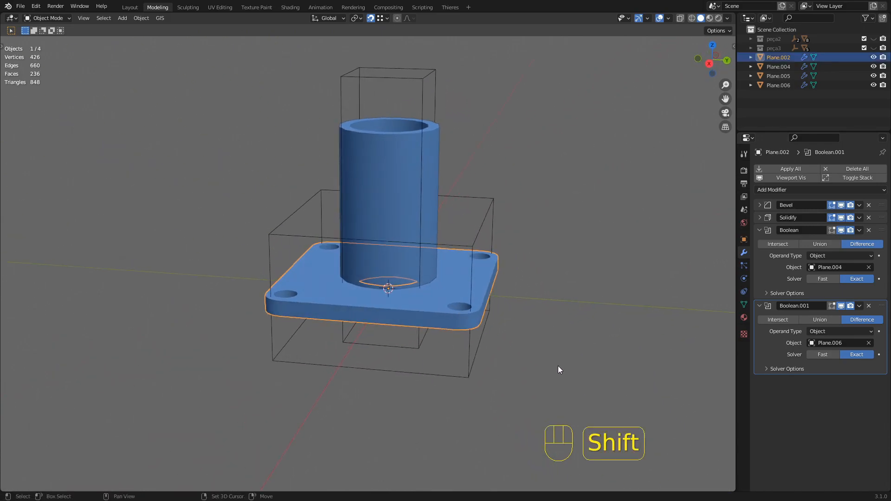
key("shift+d")
key("z")
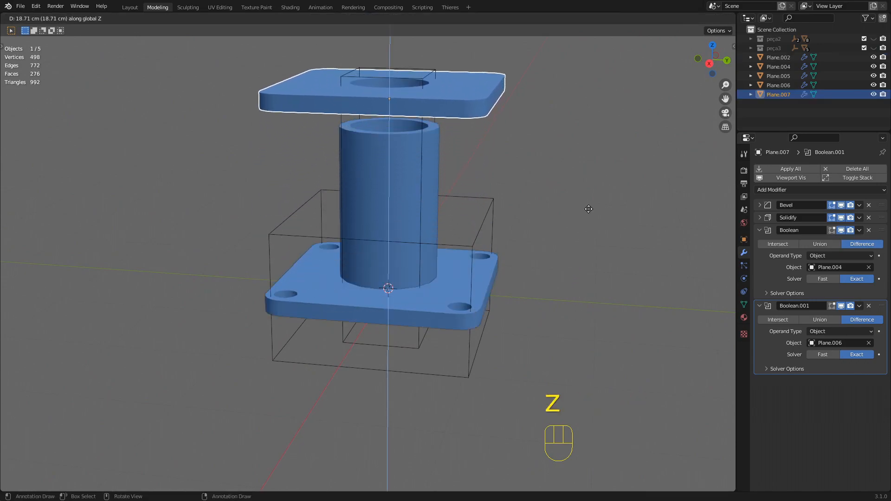
left_click(586, 186)
Rotate the duplicated plate 90° in the side view so it stands upright.
middle_click_drag(586, 184, 523, 227)
scroll(390, 177, "up", 4)
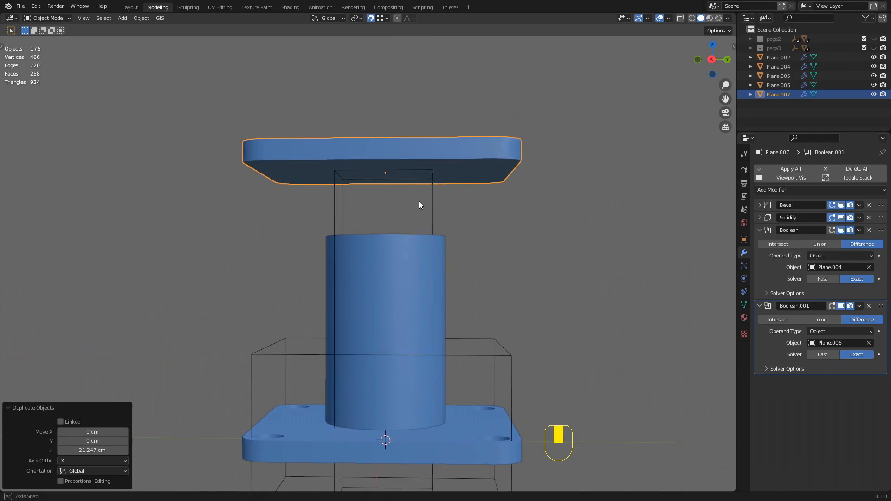
middle_click_drag(419, 200, 420, 205, "alt")
key("r")
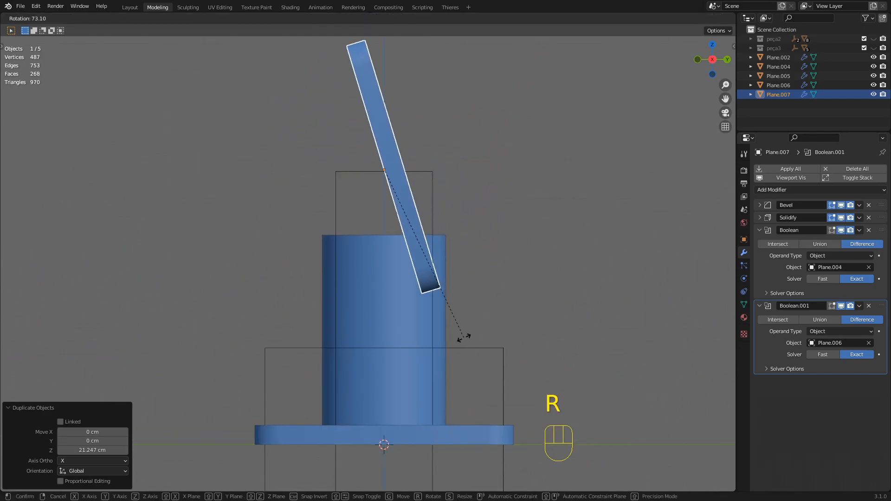
type("90")
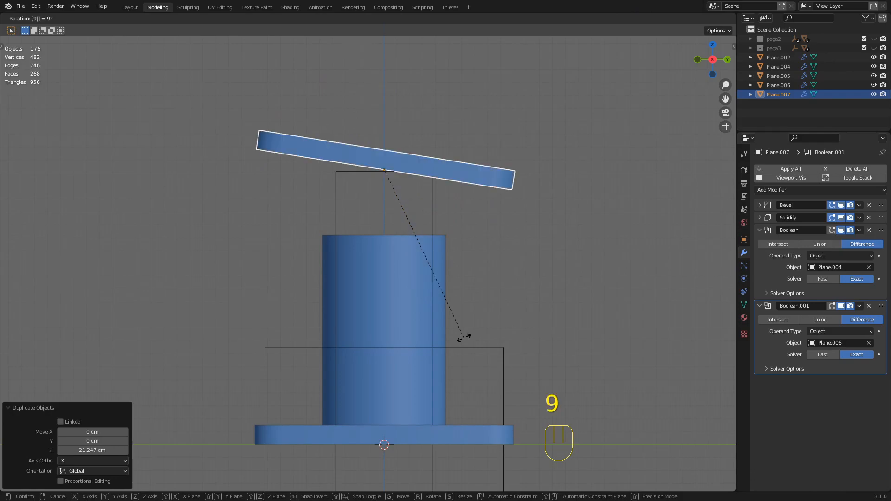
key("Return")
middle_click_drag(463, 169, 416, 191)
scroll(418, 191, "up", 3)
middle_click_drag(479, 199, 587, 177)
key("g")
key("Escape")
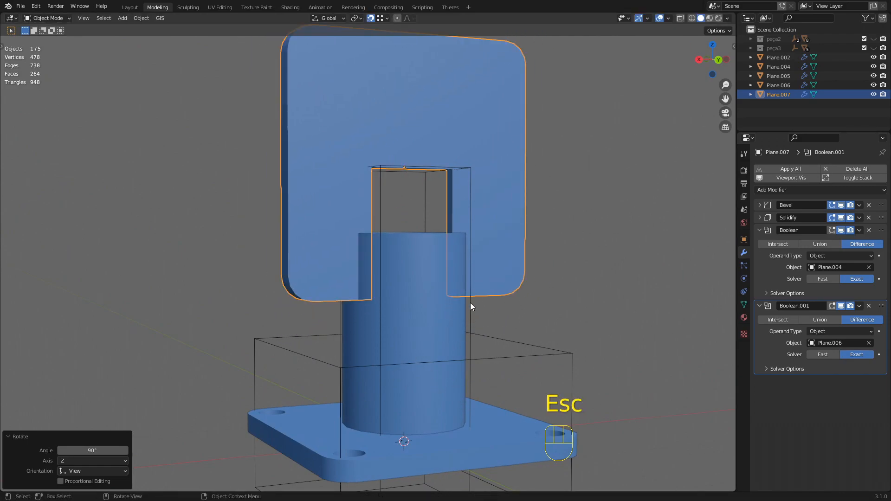
Remove both Boolean modifiers and the Bevel from the upright plate, keeping only Solidify.
middle_click_drag(456, 216, 462, 172)
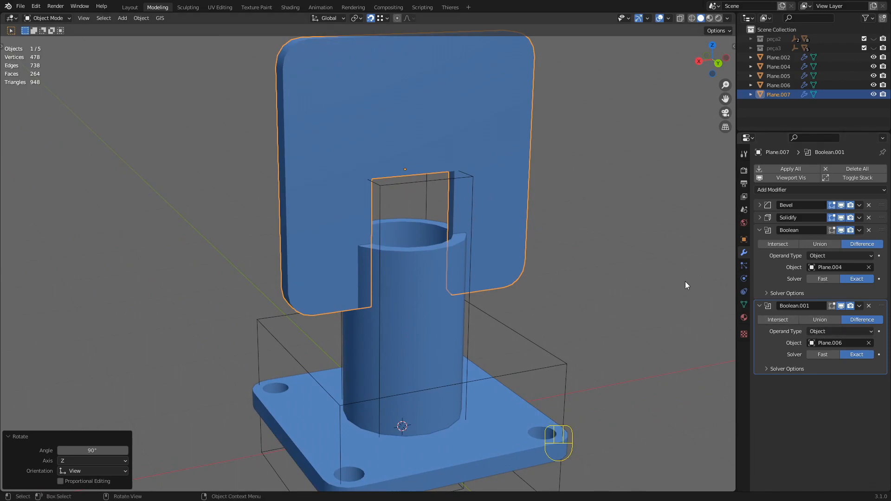
left_click(870, 306)
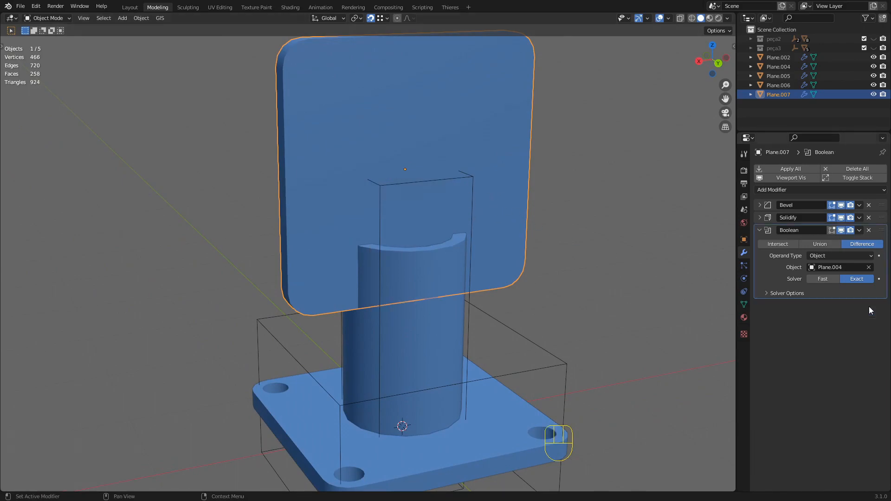
left_click(859, 230)
scroll(483, 236, "down", 3)
scroll(434, 192, "up", 2)
middle_click_drag(426, 187, 448, 193, "shift")
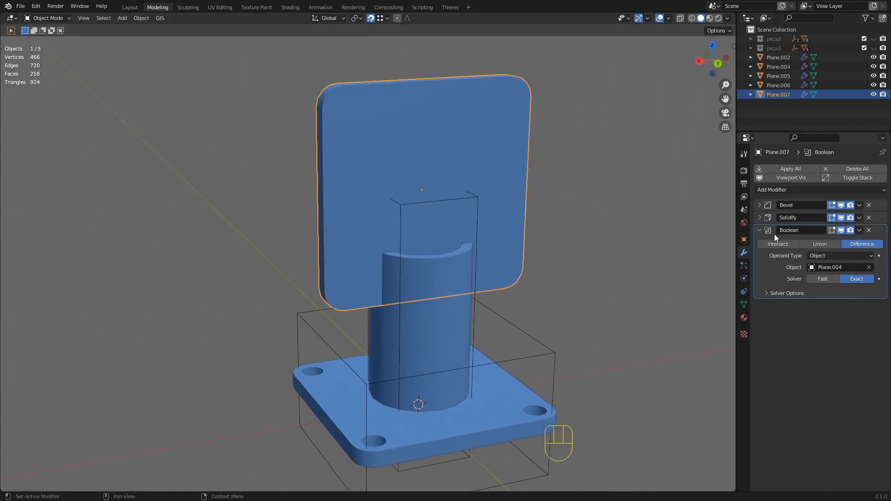
left_click(869, 205)
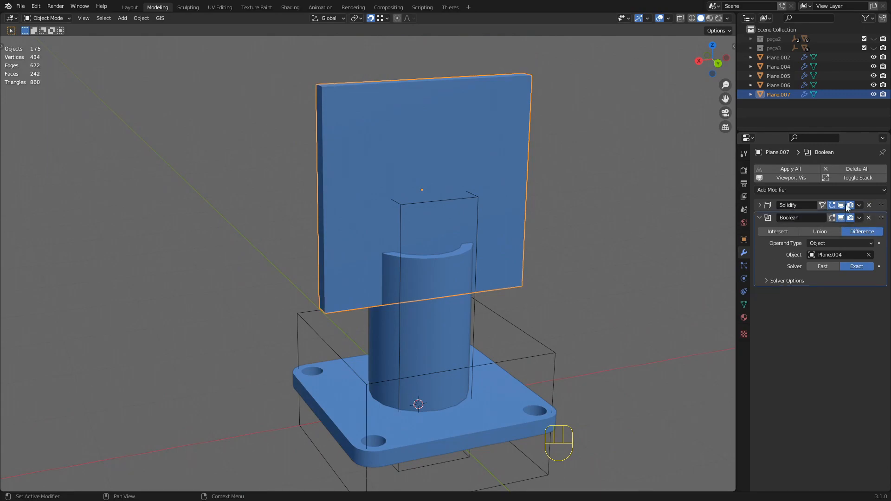
middle_click_drag(534, 227, 406, 266)
left_click(870, 217)
Enter Edit Mode on the upright plate and examine in wireframe and solid view how its thickness sits relative to the tube's centre.
scroll(419, 241, "up", 3)
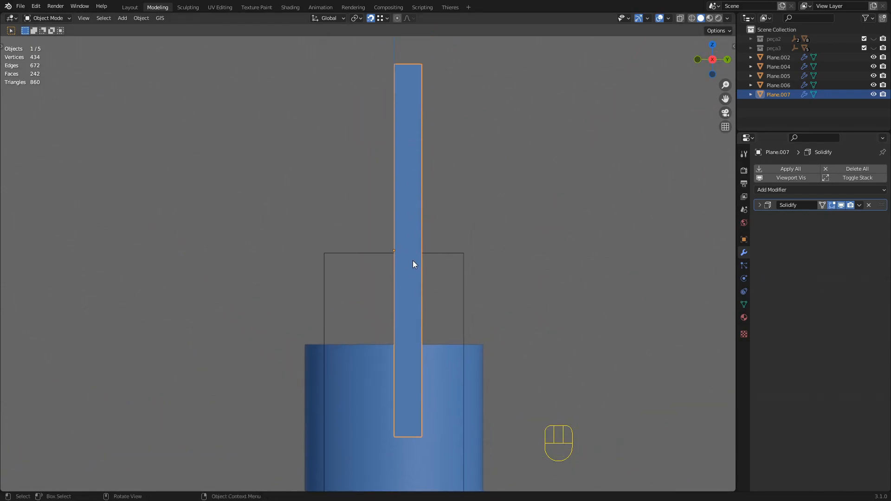
key("Tab")
key("z")
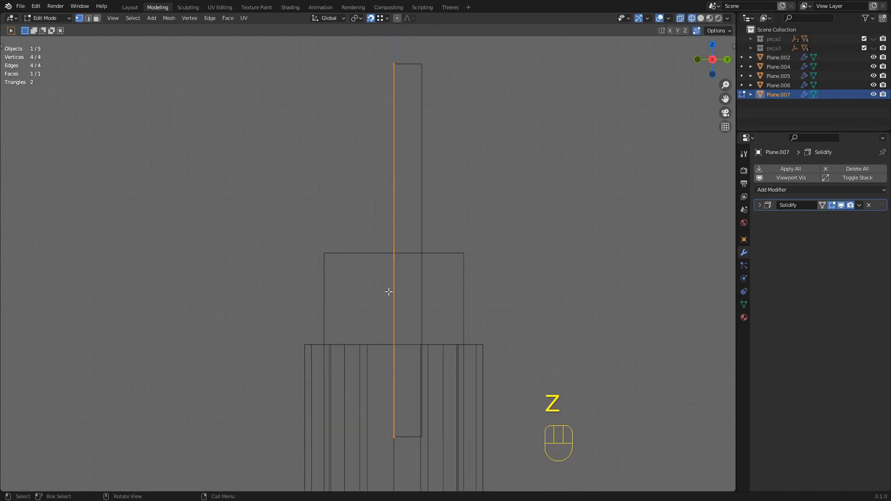
scroll(394, 414, "down", 4)
middle_click_drag(410, 352, 421, 296, "shift")
scroll(398, 265, "up", 1)
middle_click_drag(400, 143, 393, 206, "shift")
scroll(394, 199, "up", 2)
scroll(419, 122, "up", 2)
middle_click_drag(419, 122, 406, 184, "shift")
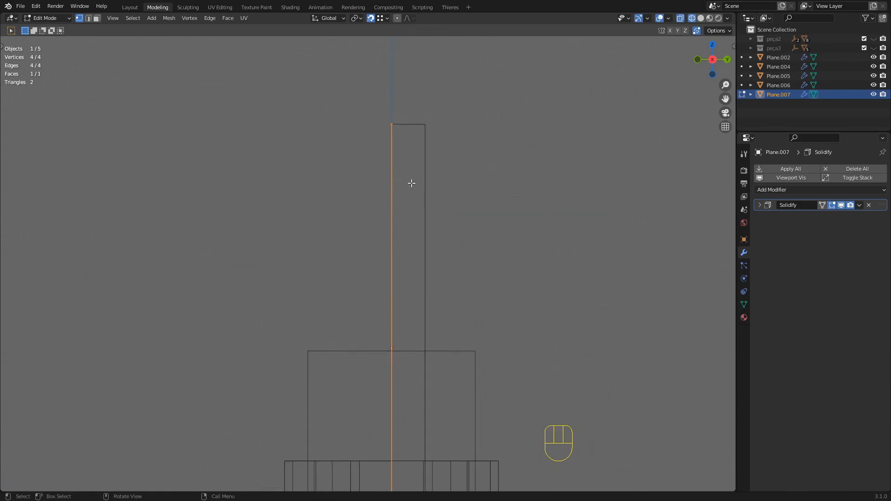
scroll(417, 207, "down", 3)
key("z")
mouse_move(478, 216)
middle_mouse_down()
mouse_move(444, 243)
mouse_move(413, 251)
middle_mouse_up()
scroll(382, 225, "up", 1)
mouse_move(382, 225)
middle_mouse_down()
mouse_move(412, 234)
mouse_move(396, 209)
mouse_move(388, 159)
middle_mouse_up()
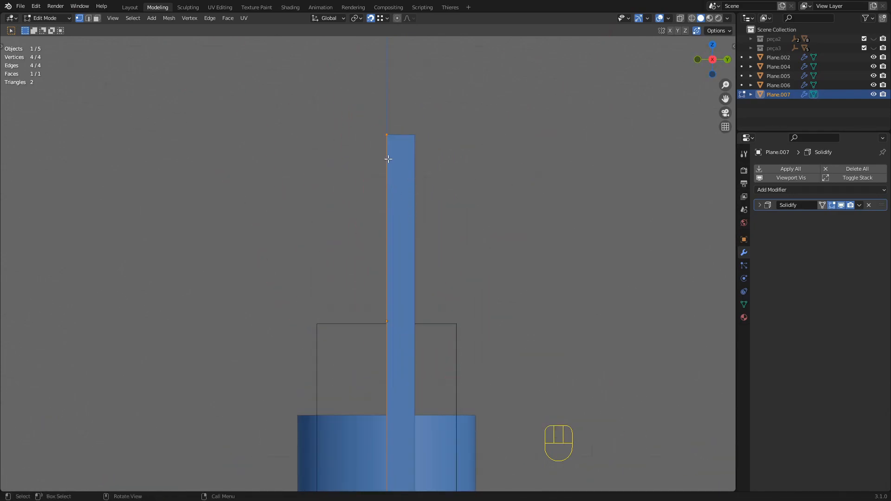
Set the upright plate's Solidify offset to 0 so its thickness is centred on the original face.
left_click(760, 206)
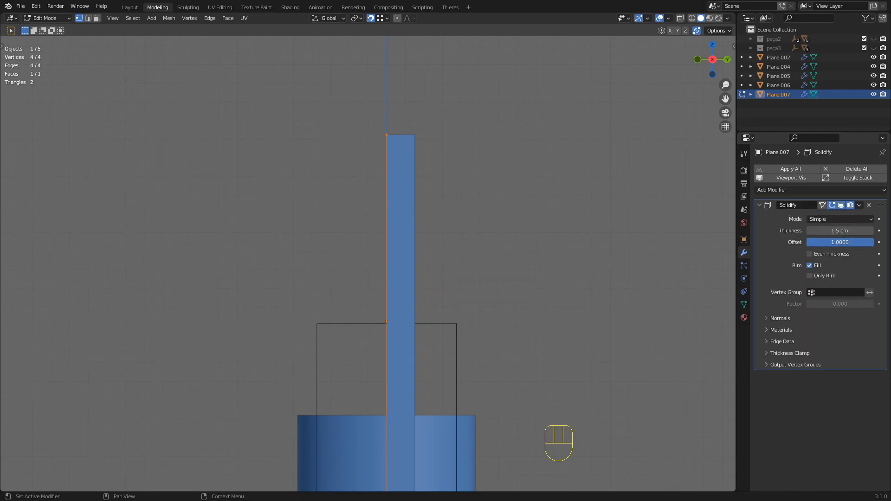
left_click(838, 243)
key("Return")
middle_click_drag(394, 147, 399, 95, "shift")
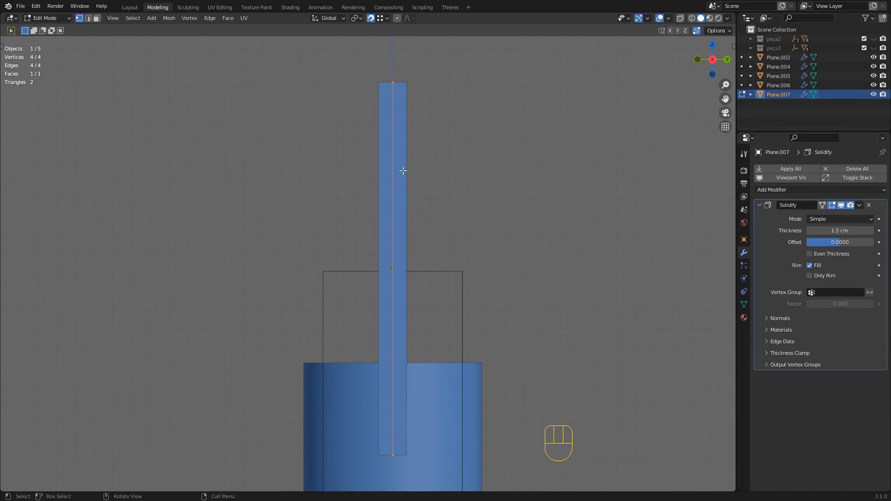
Lower the upright plate's bottom edge along Z to the top surface of the base plate, working in wireframe.
mouse_move(462, 129)
middle_mouse_down()
mouse_move(390, 105)
mouse_move(420, 141)
mouse_move(394, 171)
mouse_move(453, 249)
mouse_move(494, 260)
mouse_move(405, 263)
mouse_move(357, 279)
mouse_move(372, 263)
mouse_move(366, 225)
mouse_move(398, 213)
middle_mouse_up()
key("Tab")
left_click(365, 252)
key("Tab")
key("z")
left_click_drag(305, 226, 493, 274)
key("g")
key("z")
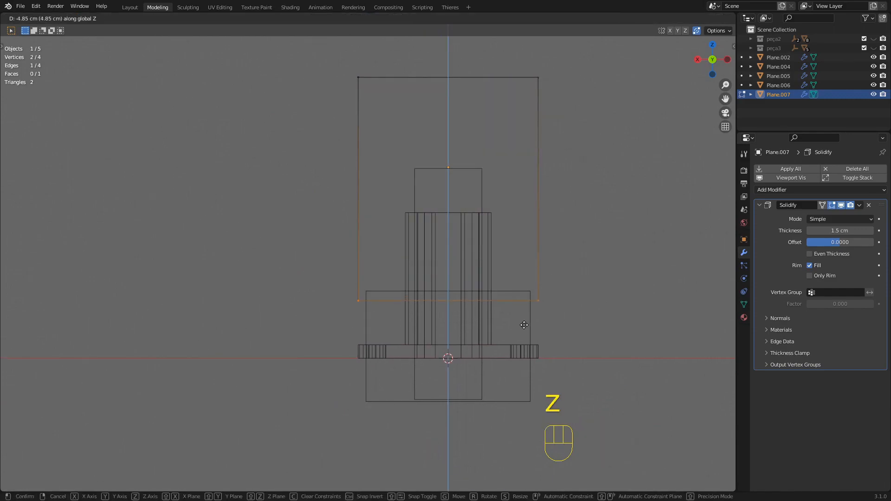
left_click(538, 345)
Lower the upright plate's top edge about 15 cm along Z to the height of the tube's rim.
scroll(432, 193, "down", 1)
middle_click_drag(431, 193, 442, 223, "shift")
left_click_drag(306, 99, 574, 173)
key("g")
key("z")
left_click(513, 246)
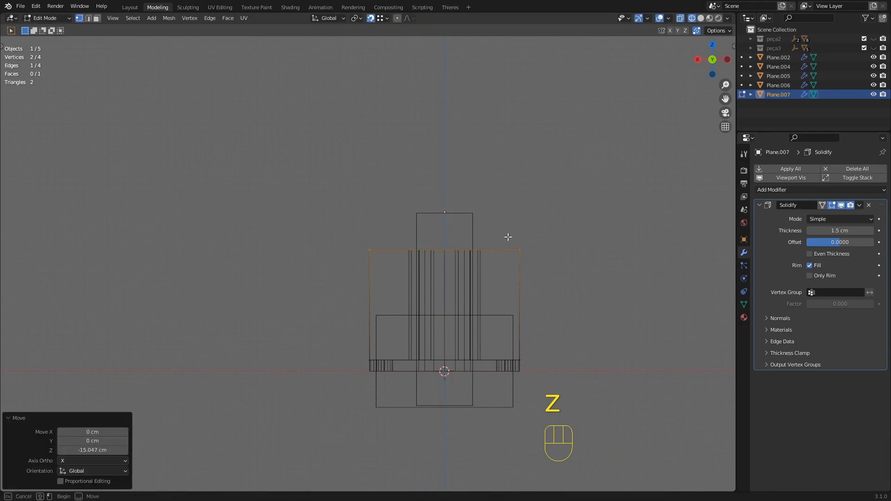
Move one vertical side edge of the upright plate about 13.5 cm along X so the plate spans only one side of the tube.
key("g")
key("y")
key("x")
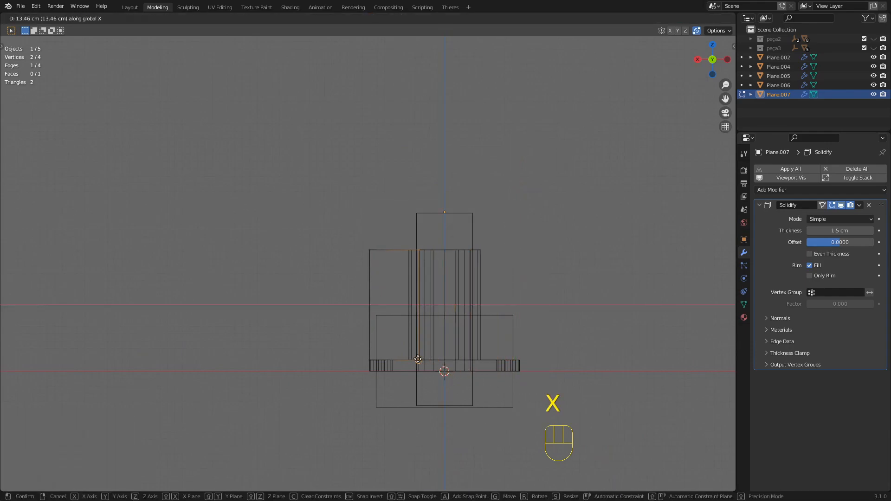
left_click(419, 329)
Shift the plate's inner vertical edge about 0.41 cm along X so it ends within the tube's wall thickness.
middle_click_drag(409, 234, 416, 292)
scroll(370, 255, "up", 4)
scroll(479, 251, "up", 3)
key("g")
key("x")
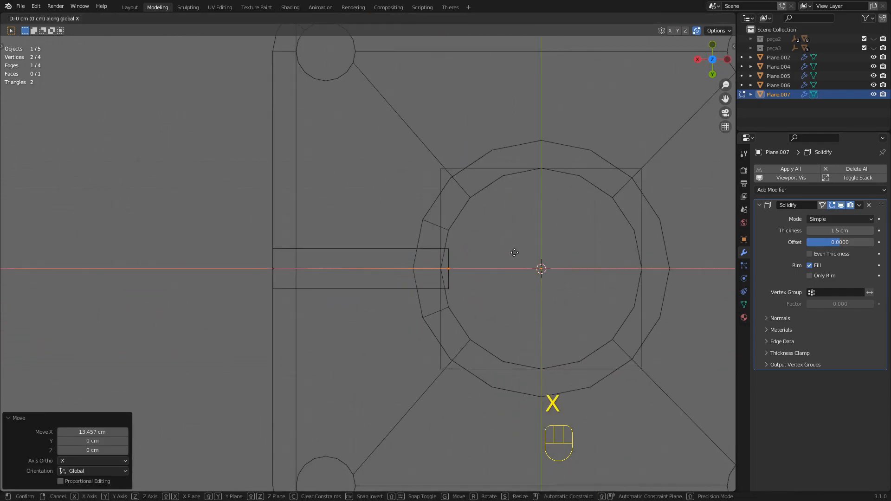
left_click(504, 254)
scroll(461, 282, "up", 2)
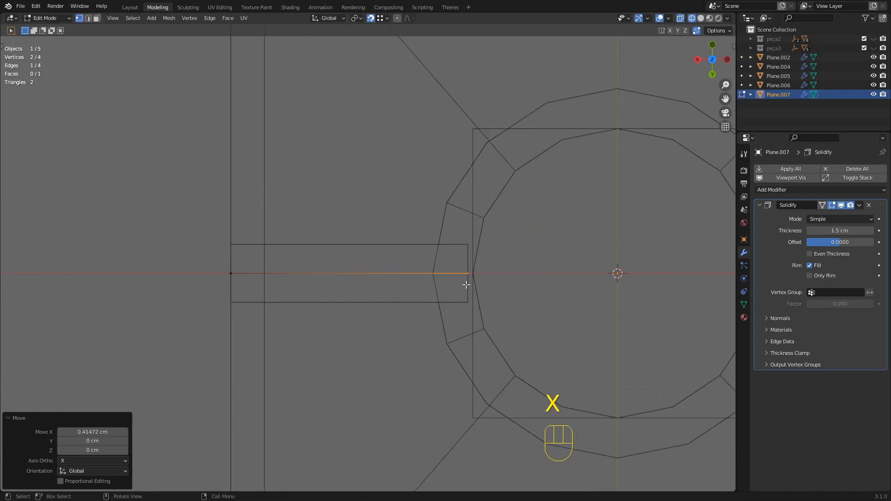
Lower the plate's upper outer vertex about 10.1 cm along Z to give the rib a sloped top edge.
middle_click_drag(302, 292, 318, 255)
key("z")
left_click(392, 262)
scroll(390, 264, "down", 1)
middle_click_drag(380, 268, 447, 228, "shift")
left_click(364, 198)
middle_click_drag(390, 228, 387, 197)
scroll(265, 201, "down", 4)
middle_click_drag(242, 205, 322, 167, "shift")
key("g")
key("z")
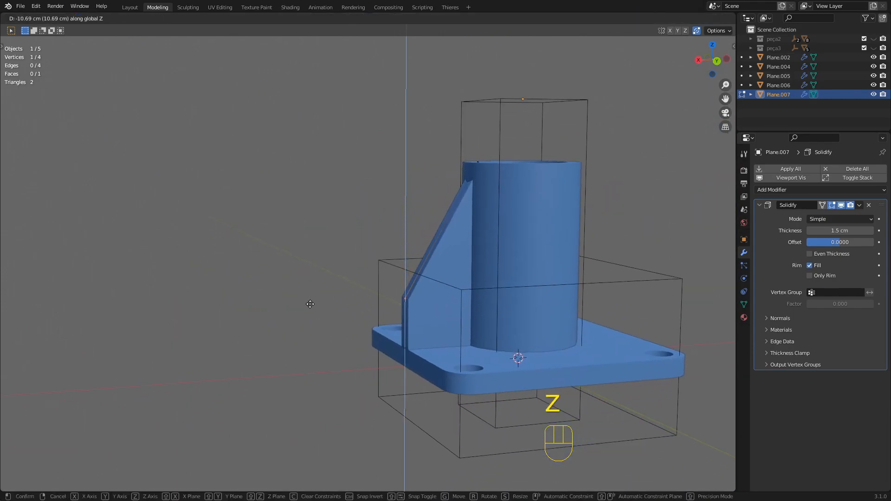
left_click(295, 295)
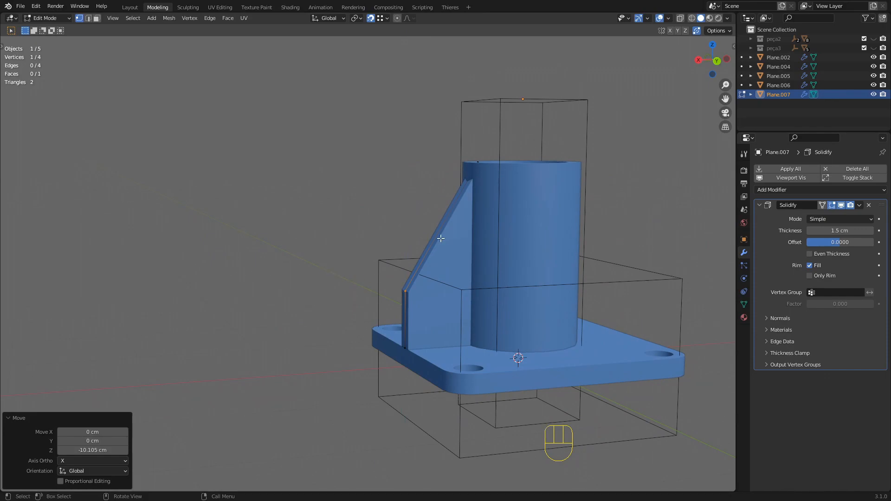
Lower the rib's upper inner vertex about 4 cm along Z below the tube's rim and return to Object Mode.
middle_click_drag(434, 244, 444, 217)
key("z")
left_click(508, 189)
key("g")
key("z")
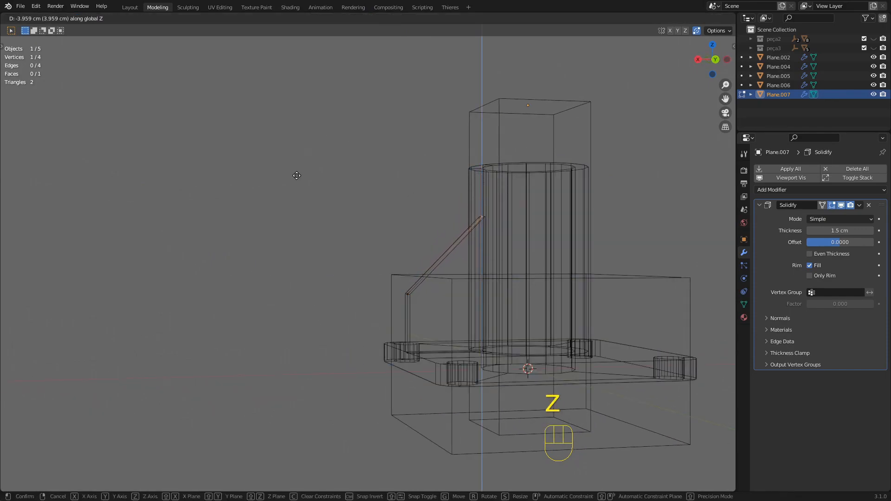
left_click(296, 176)
key("z")
mouse_move(424, 225)
middle_mouse_down()
mouse_move(467, 243)
mouse_move(361, 235)
middle_mouse_up()
scroll(467, 242, "up", 1)
key("Tab")
left_click(576, 166)
scroll(358, 232, "down", 3)
middle_click_drag(479, 243, 364, 263)
scroll(351, 248, "up", 1)
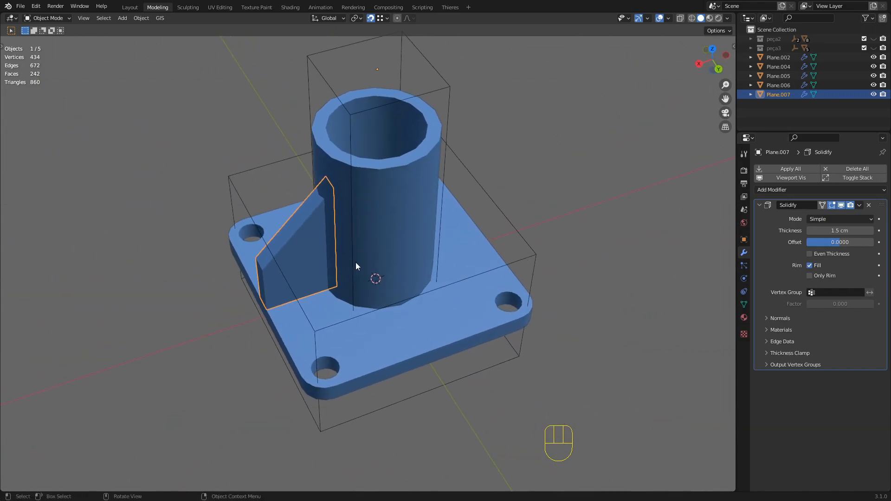
key("shift")
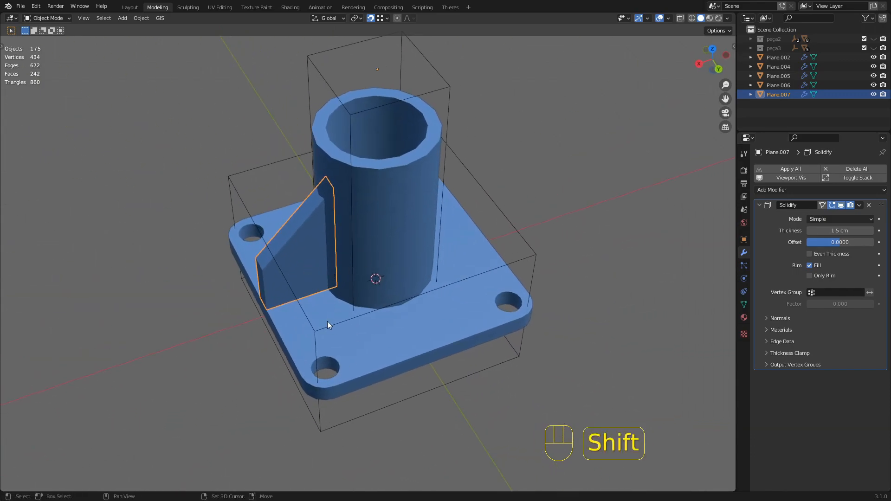
key("shift+d")
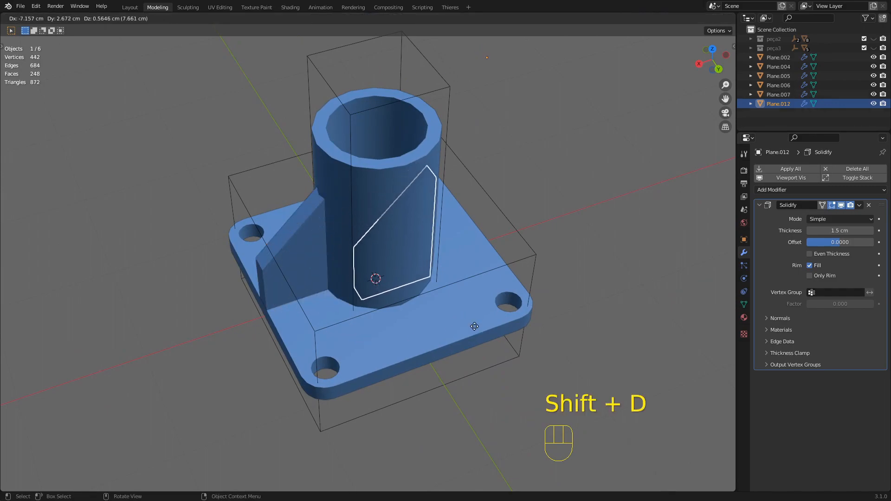
key("Escape")
key("Delete")
Select the sloped rib between the tube and the base plate's edge.
middle_click_drag(321, 257, 350, 266)
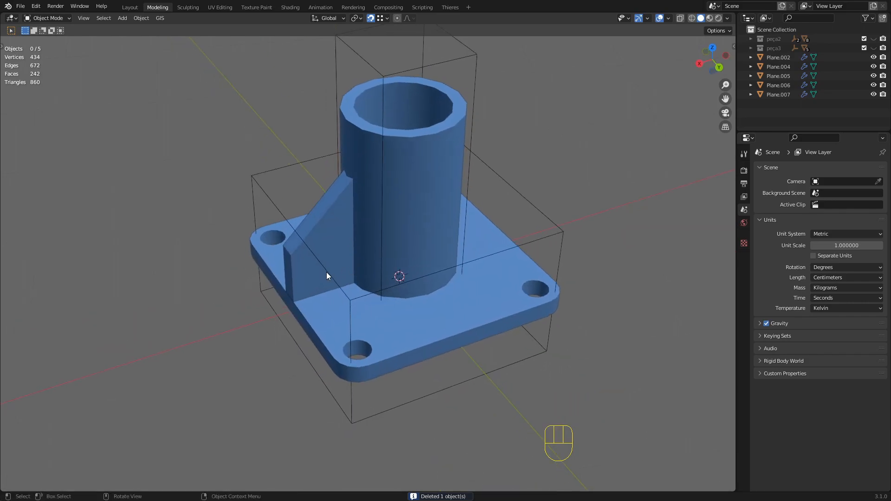
middle_click_drag(328, 272, 355, 277, "shift")
middle_click_drag(459, 263, 437, 283)
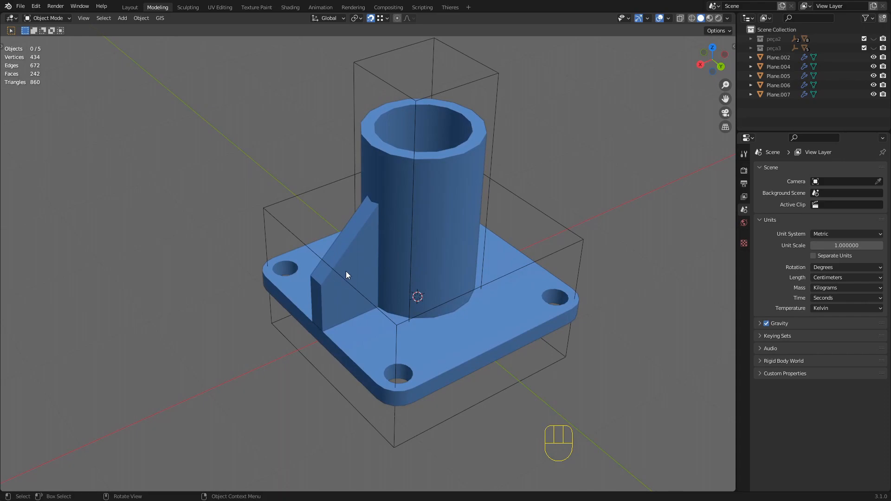
left_click(363, 253)
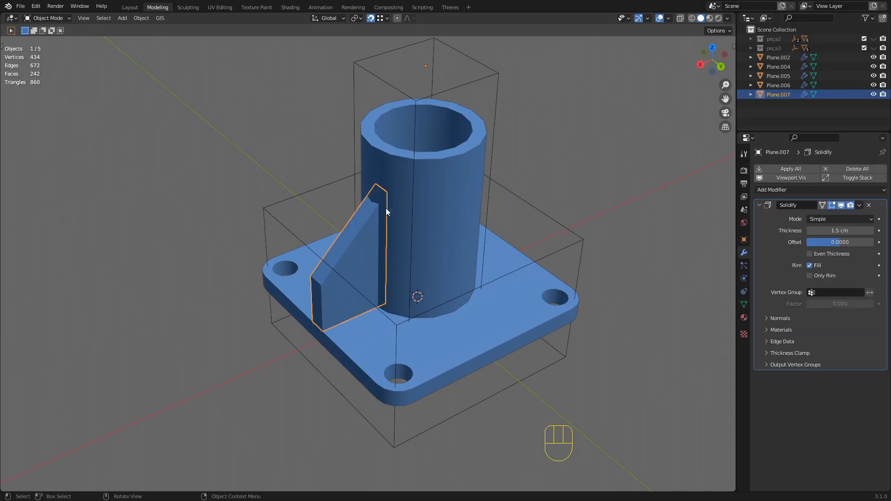
middle_click_drag(362, 232, 358, 274)
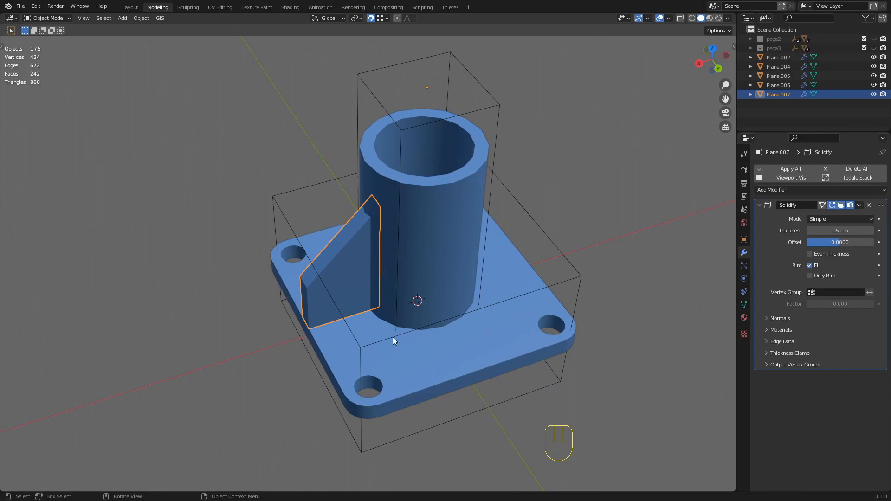
middle_click_drag(456, 262, 418, 274, "shift")
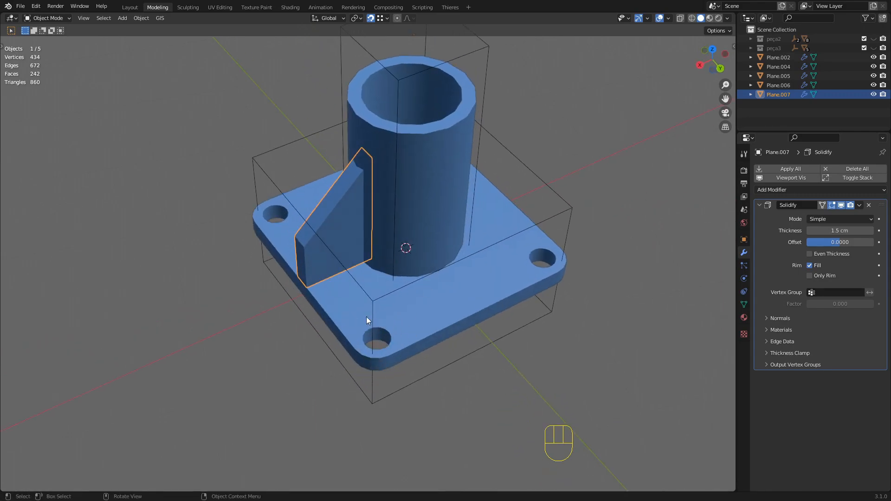
Set the sloped rib's origin to the 3D cursor at the tube's centre.
middle_click_drag(409, 314, 389, 304)
mouse_move(375, 260)
middle_mouse_down("shift")
mouse_move(386, 260)
mouse_move(386, 272)
middle_mouse_up("shift")
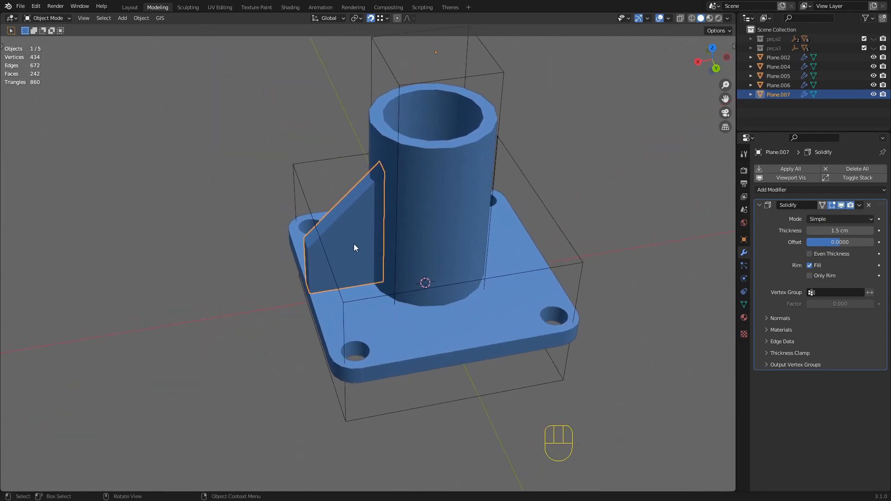
middle_click_drag(364, 275, 361, 275)
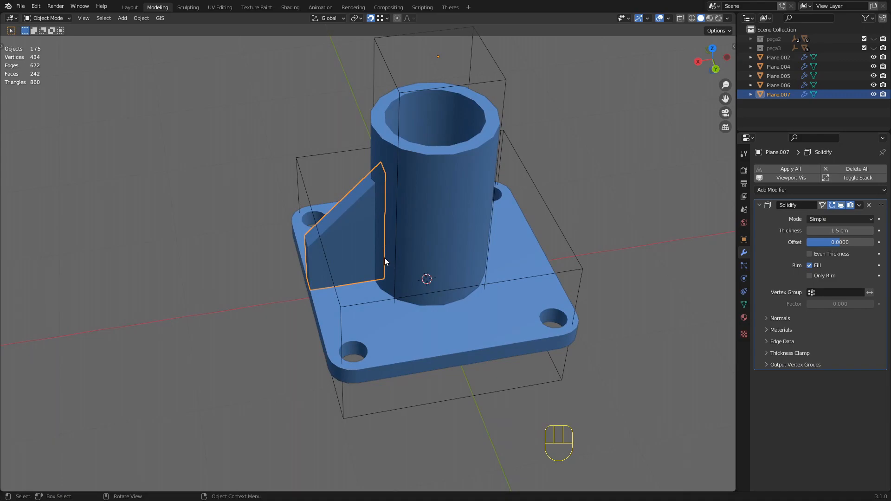
middle_click_drag(342, 310, 350, 320)
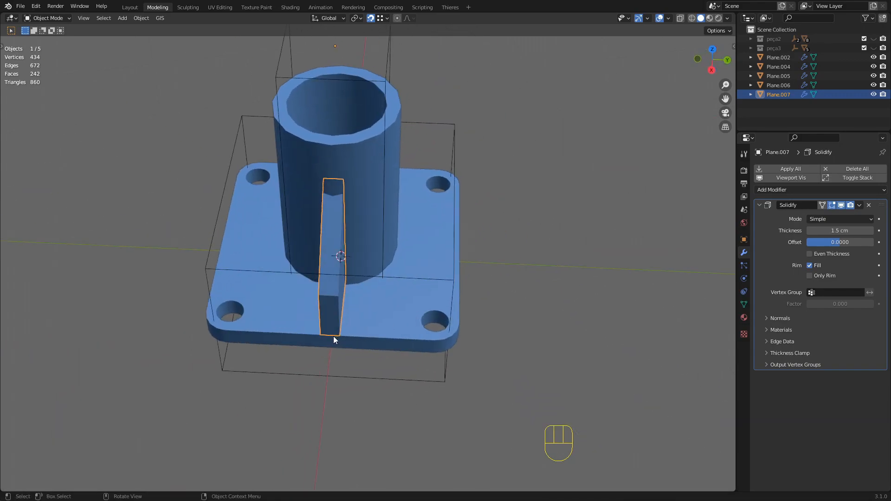
middle_click_drag(414, 286, 425, 322)
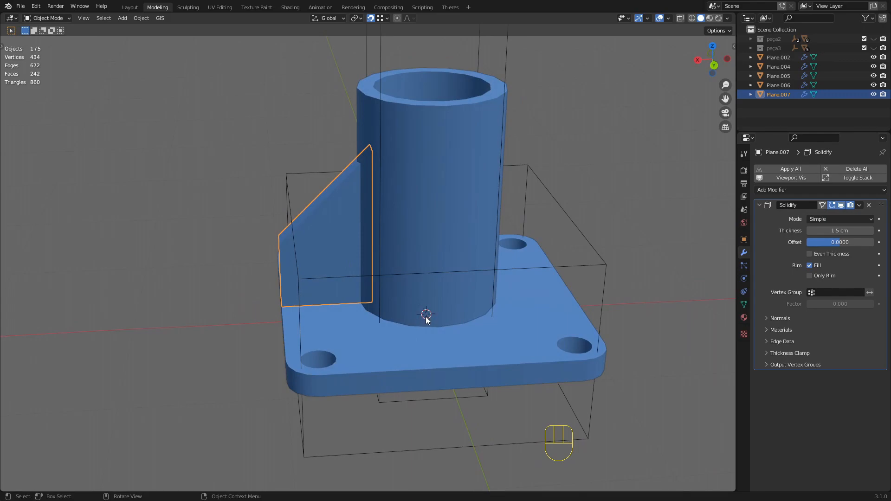
key("ctrl+alt+shift+c")
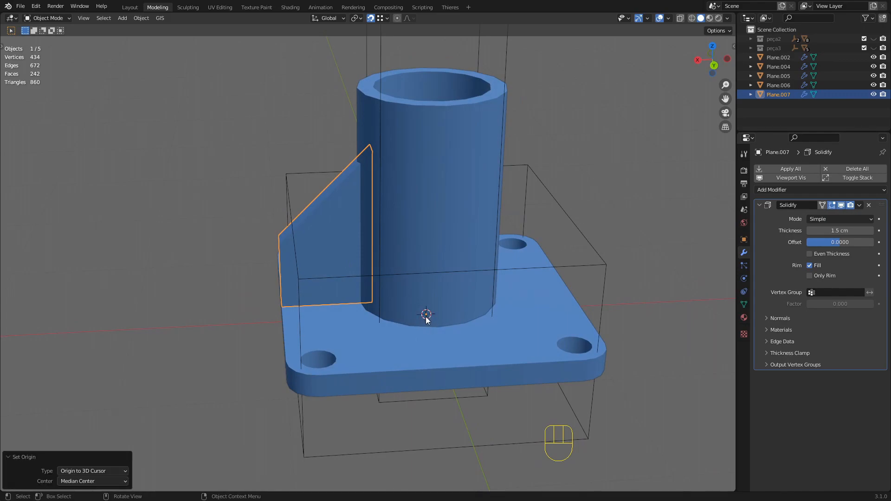
scroll(415, 317, "down", 2)
middle_click_drag(415, 316, 425, 322)
scroll(434, 311, "up", 1)
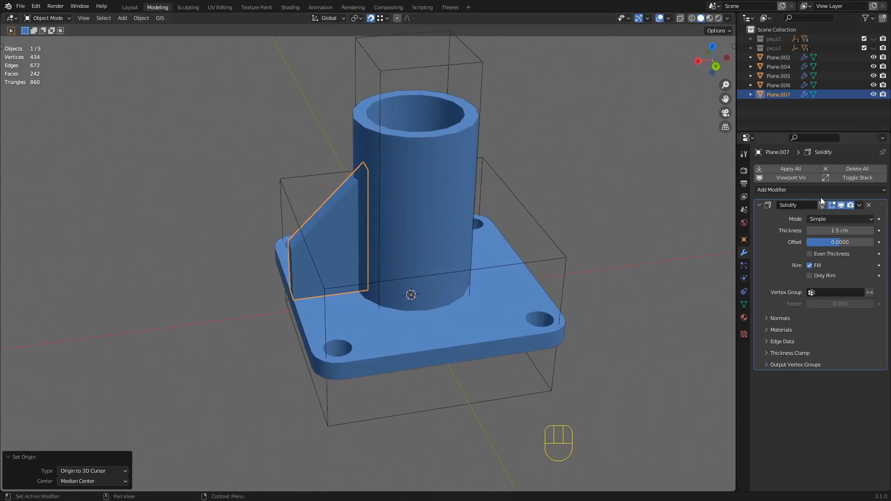
Add a Plain Axes empty at the 3D cursor in the centre of the base plate.
key("shift+a")
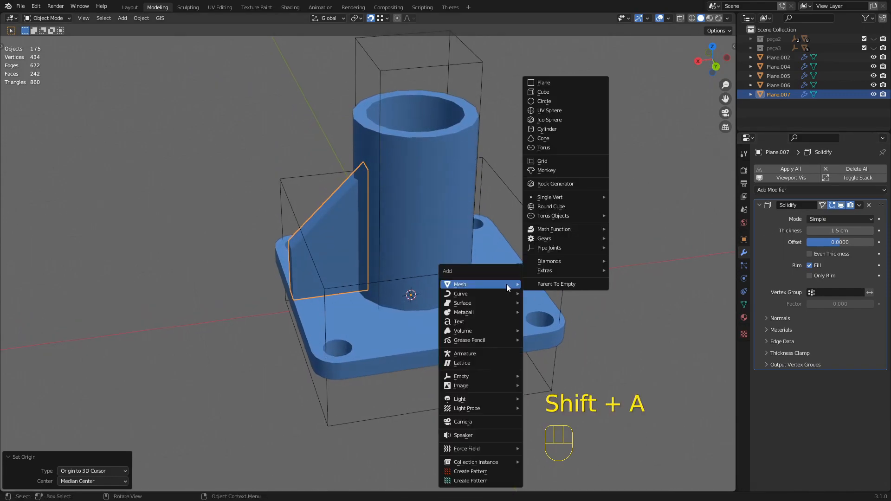
mouse_move(487, 378)
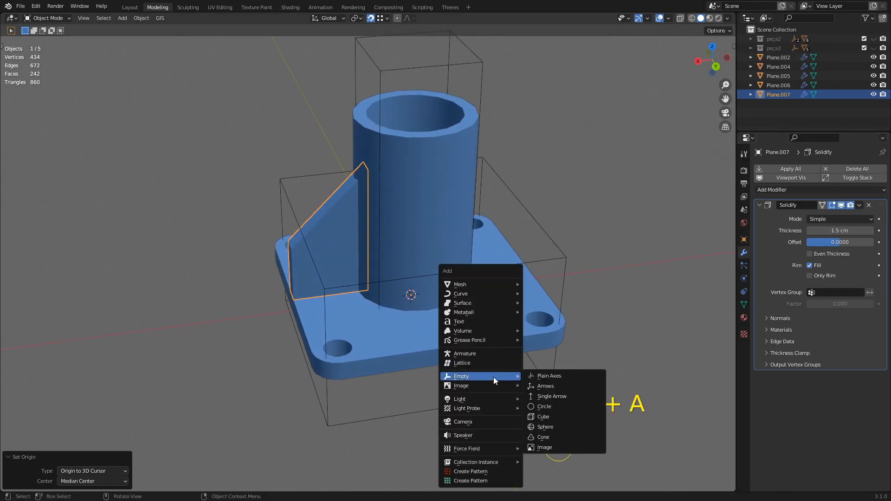
left_click(548, 375)
scroll(430, 302, "down", 6)
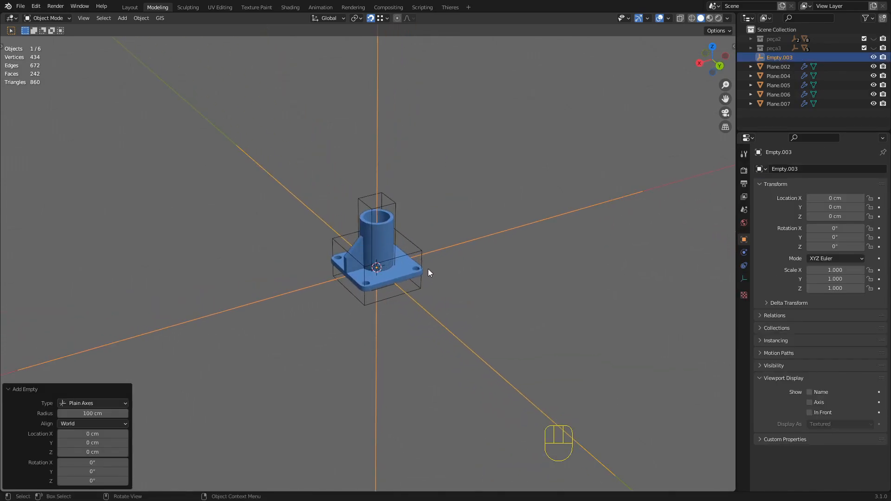
mouse_move(391, 263)
middle_mouse_down()
mouse_move(388, 337)
mouse_move(392, 267)
middle_mouse_up()
Reduce the empty's display size to 24 cm and deselect it.
left_click(744, 278)
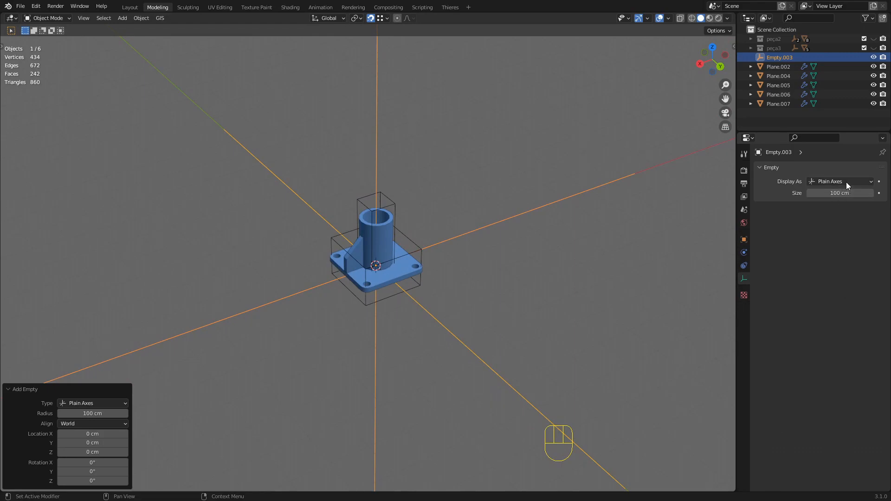
left_click_drag(847, 187, 791, 201)
left_click(542, 246)
scroll(410, 244, "up", 3)
middle_click_drag(409, 244, 338, 269, "shift")
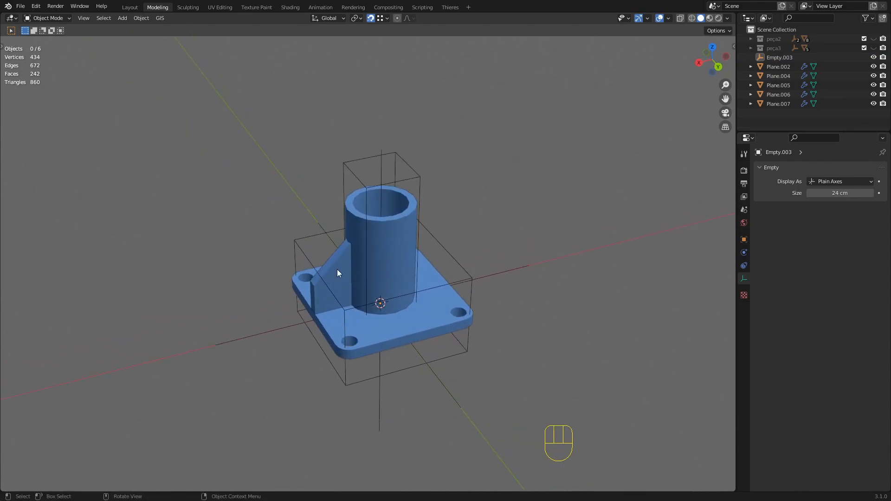
Isolate the sloped rib and the empty by hiding all unselected objects.
left_click(338, 270)
scroll(362, 220, "up", 1)
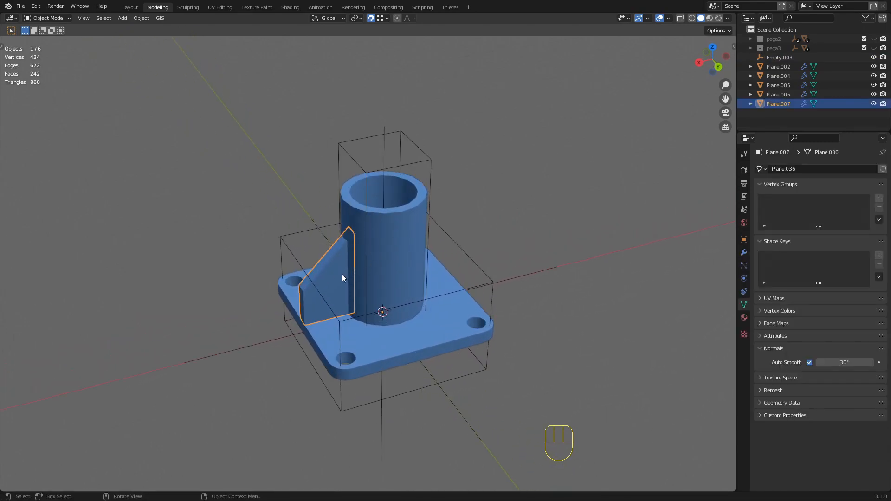
left_click(385, 143, "shift")
key("shift")
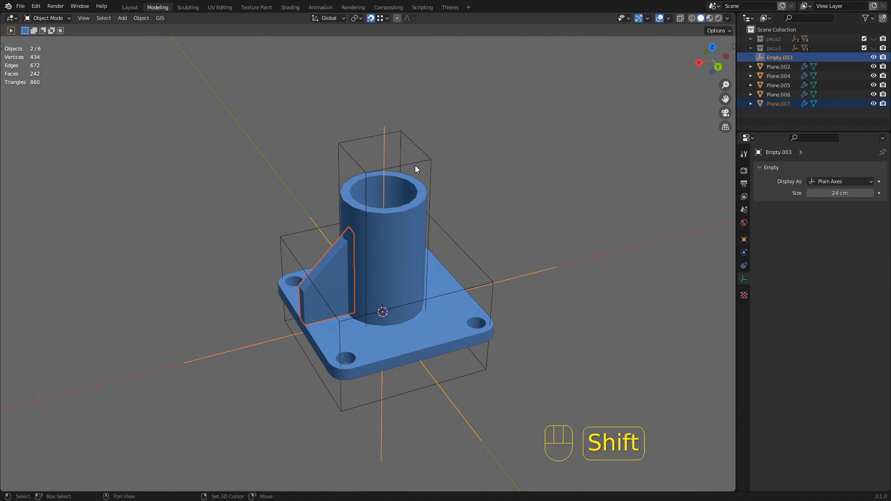
key("shift+h")
middle_click_drag(394, 263, 414, 301)
Raise the empty about 5.67 cm along Z, to roughly the rib's mid-height.
left_click(438, 341)
middle_click_drag(464, 315, 485, 309, "shift")
middle_click_drag(460, 281, 474, 305)
key("g")
key("z")
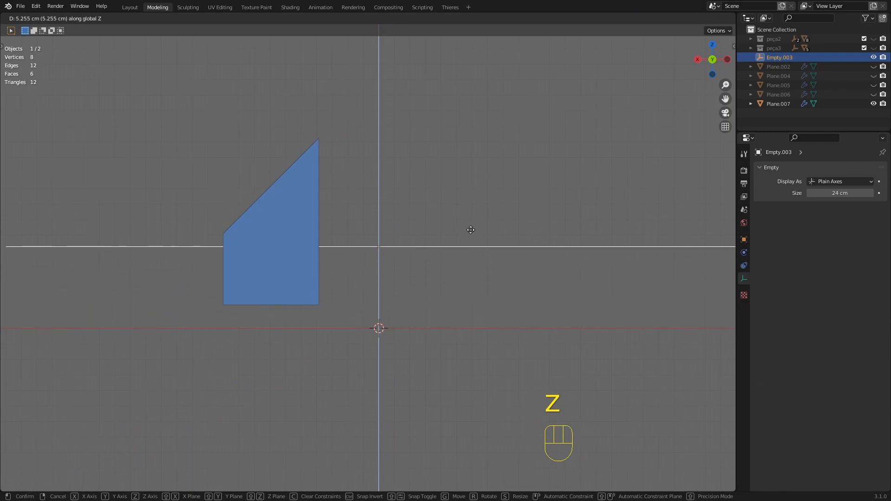
left_click(470, 221)
middle_click_drag(469, 222, 426, 277)
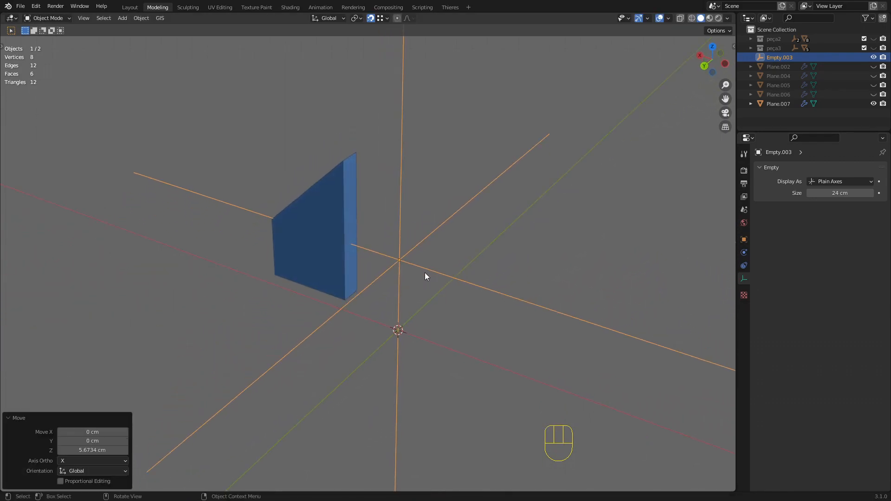
Snap the 3D cursor to the selected empty.
key("shift+s")
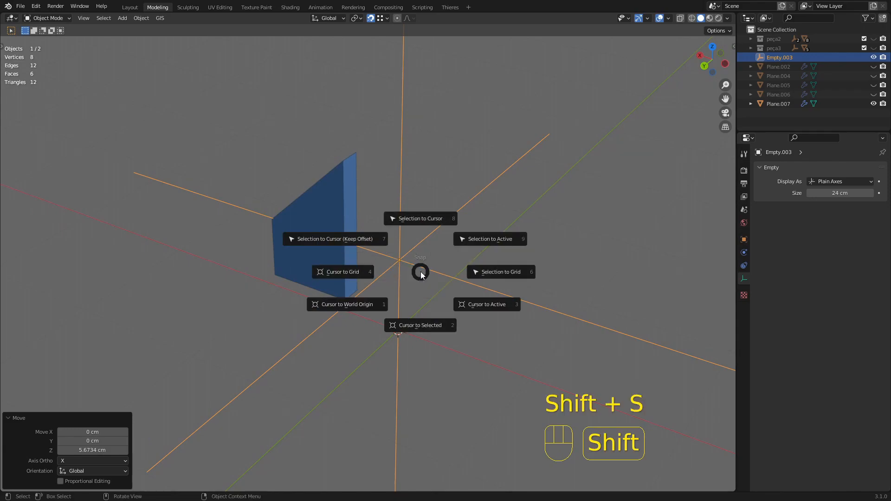
left_click(428, 325)
middle_click_drag(427, 325, 432, 277)
scroll(334, 238, "up", 2)
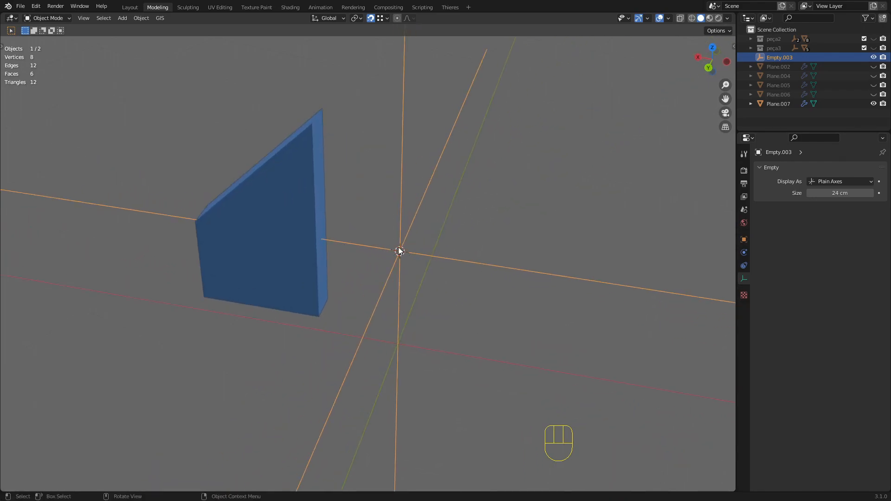
Set the rib's origin to the 3D cursor at the raised empty's position.
left_click(360, 250)
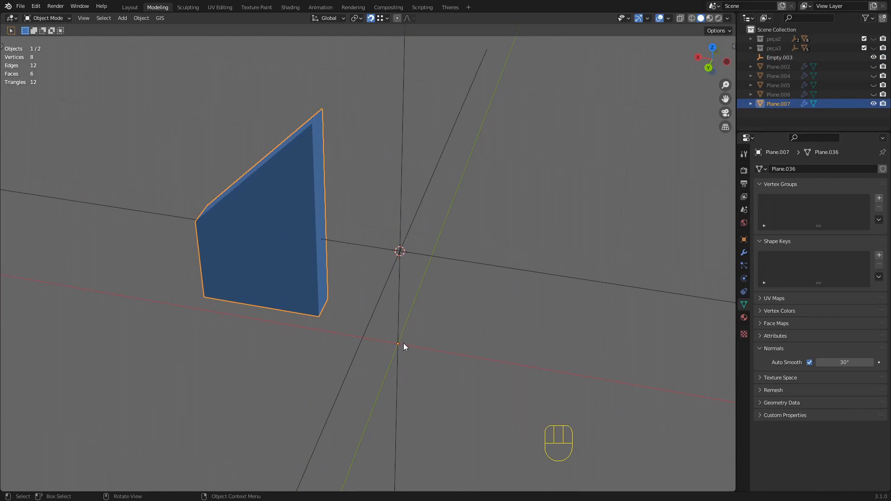
middle_click_drag(407, 334, 388, 328)
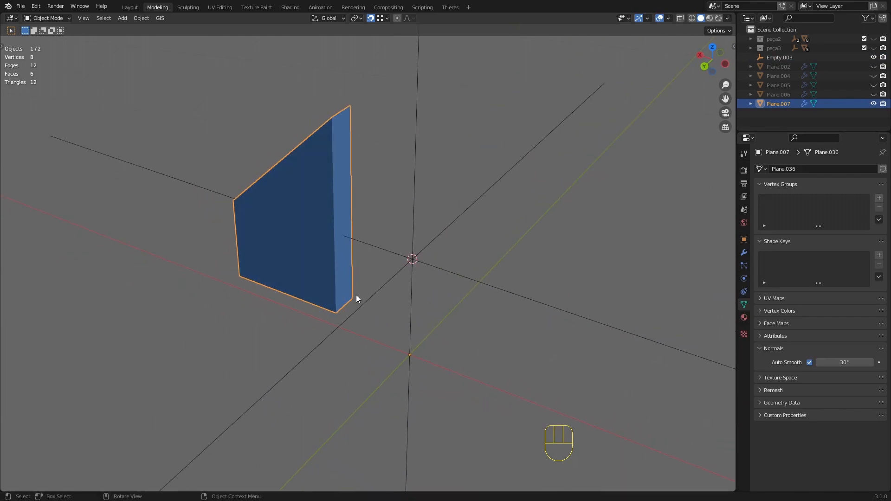
right_click(321, 235)
mouse_move(321, 235)
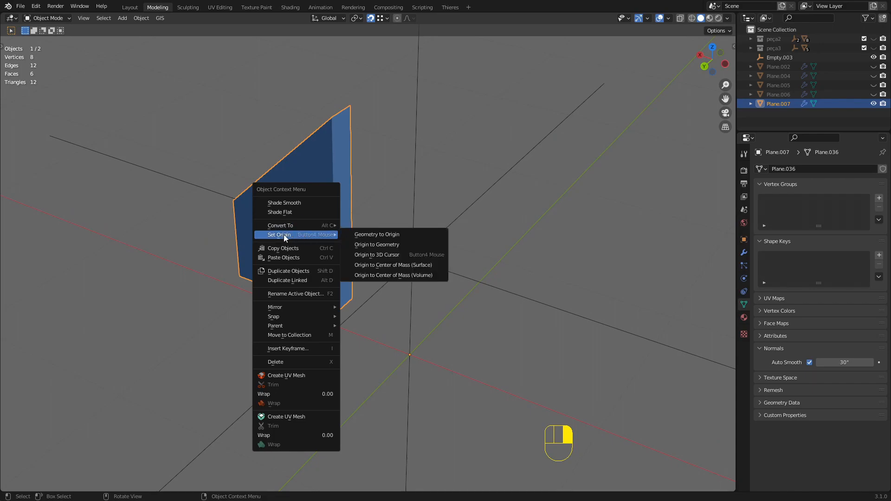
left_click(379, 256)
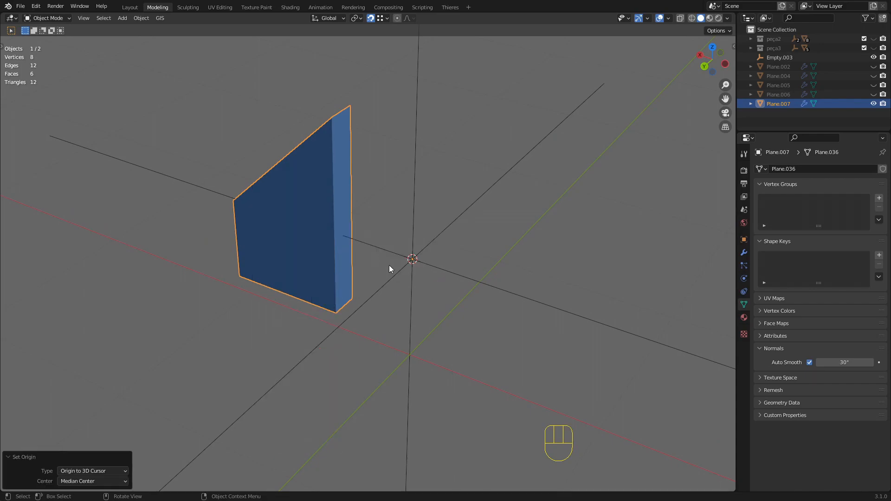
middle_click_drag(402, 273, 435, 268)
key("r")
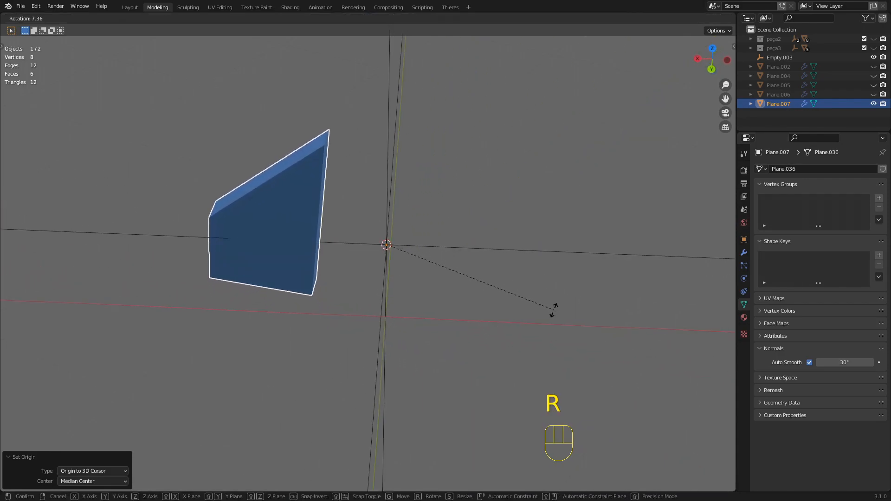
key("z")
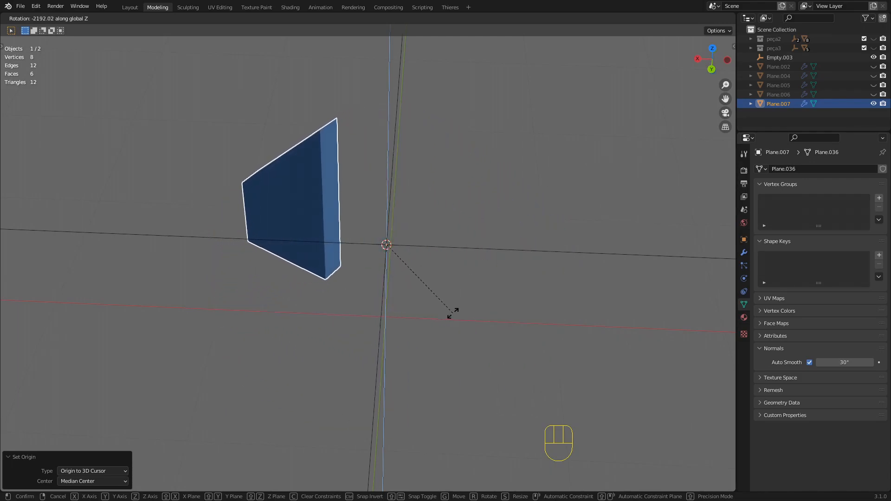
key("Escape")
middle_click_drag(308, 249, 364, 295)
middle_click_drag(384, 260, 557, 280)
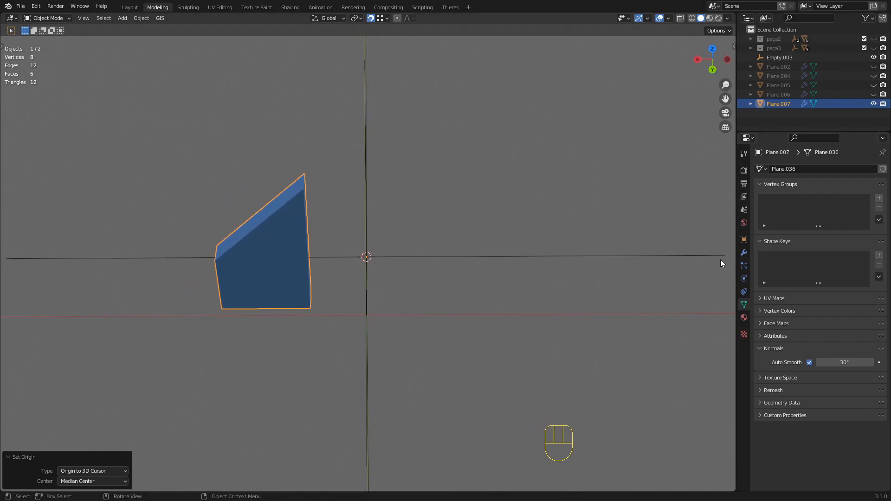
Add an Array modifier to the rib, below its Solidify modifier.
left_click(744, 253)
left_click(802, 191)
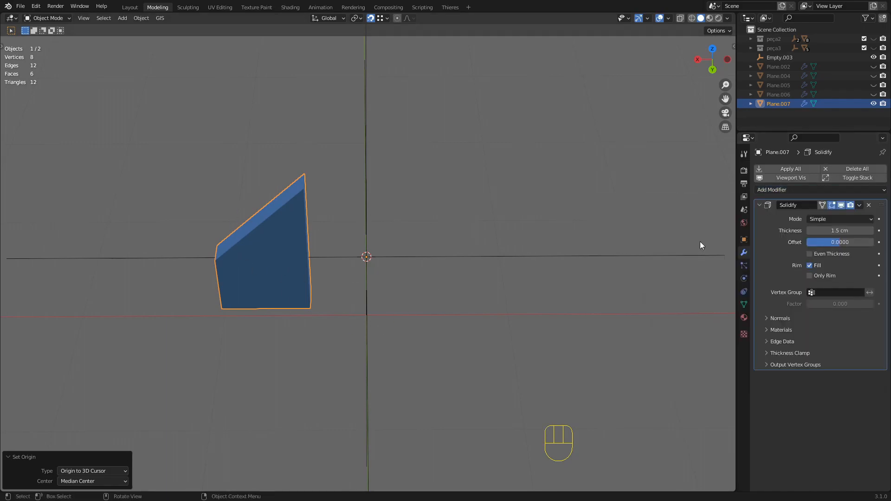
middle_click_drag(469, 277, 404, 236)
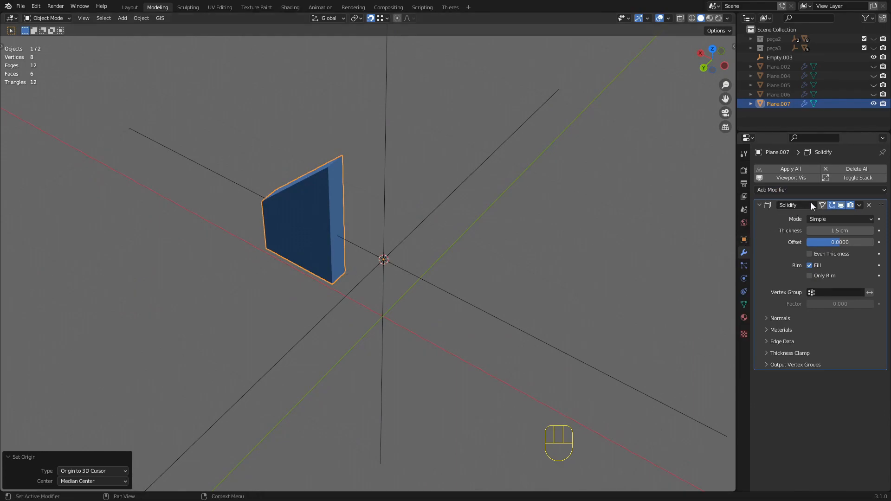
left_click(806, 191)
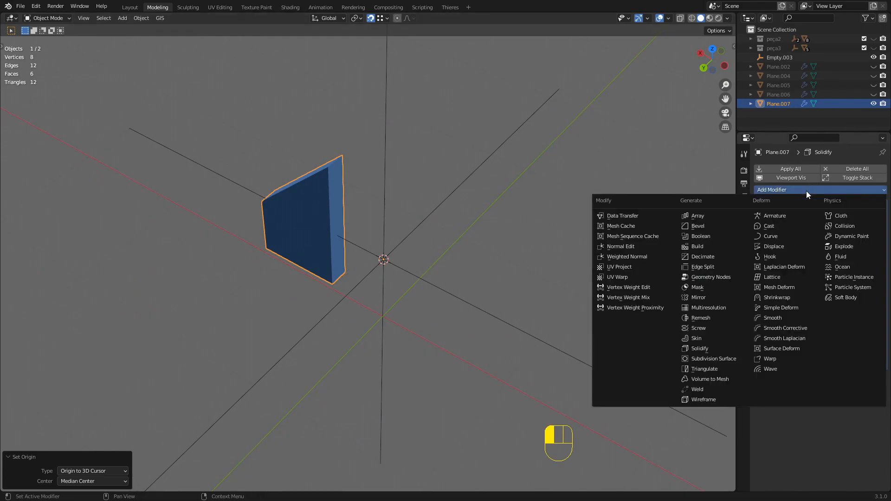
left_click(707, 216)
middle_click_drag(492, 256, 410, 236)
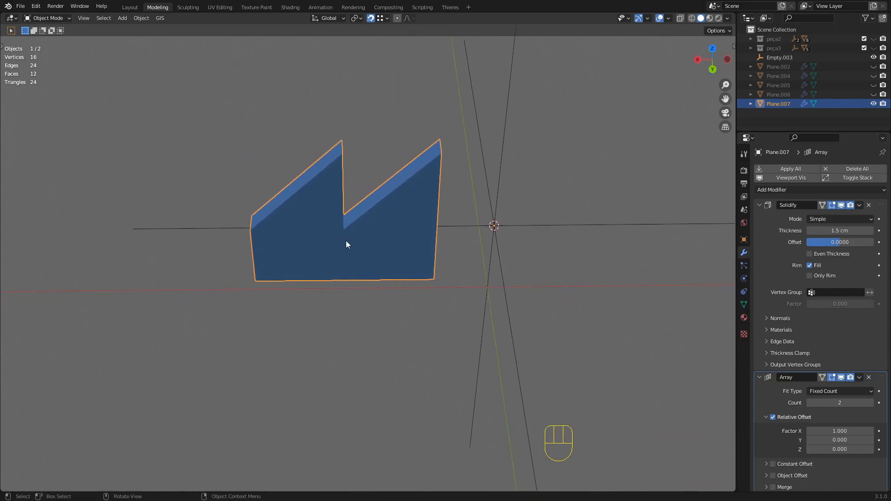
middle_click_drag(371, 253, 409, 254, "shift")
Collapse the Solidify modifier's settings and set the rib array's count to 4.
left_click(842, 403)
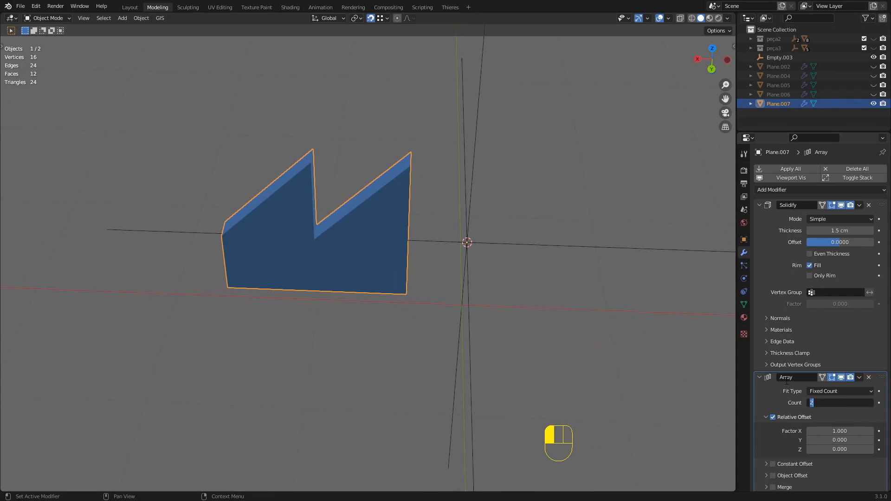
left_click(759, 205)
left_click(845, 243)
type("4")
key("Return")
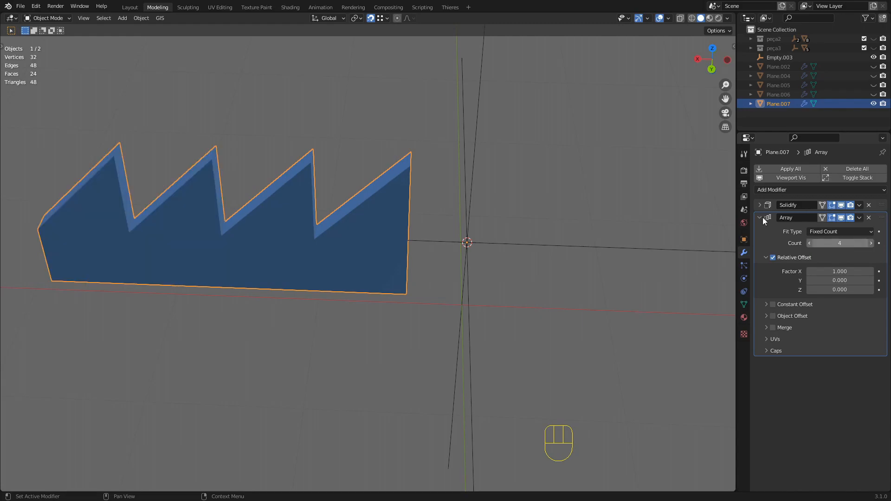
Set the rib array's relative offset factor X to 0 so the copies overlap.
middle_click_drag(169, 200, 581, 265)
left_click(839, 272)
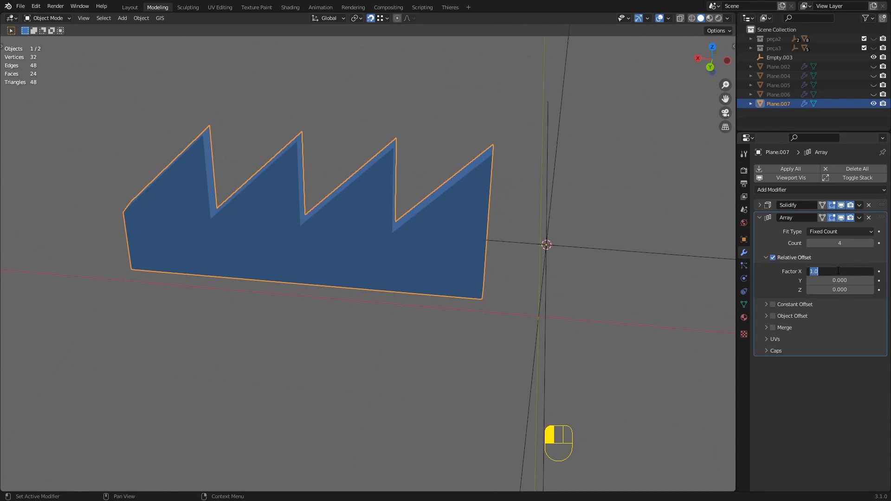
type("0")
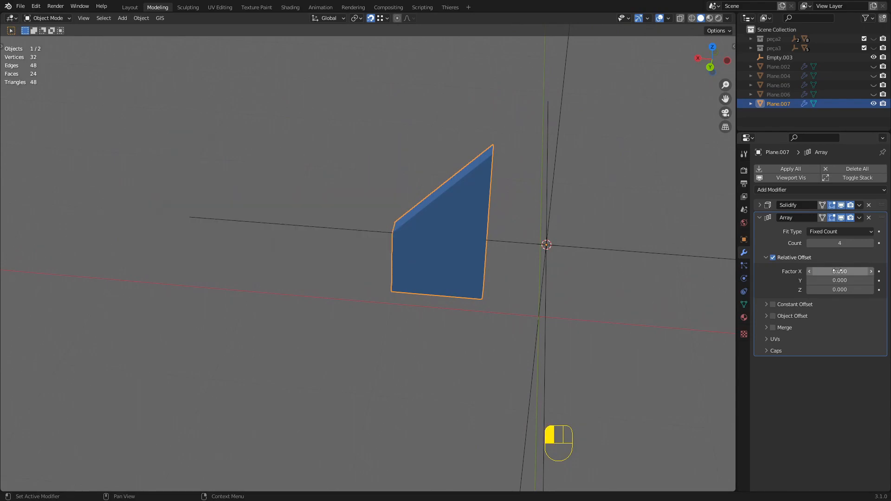
type("g")
key("Escape")
middle_click_drag(466, 278, 436, 199)
middle_click_drag(447, 279, 457, 280)
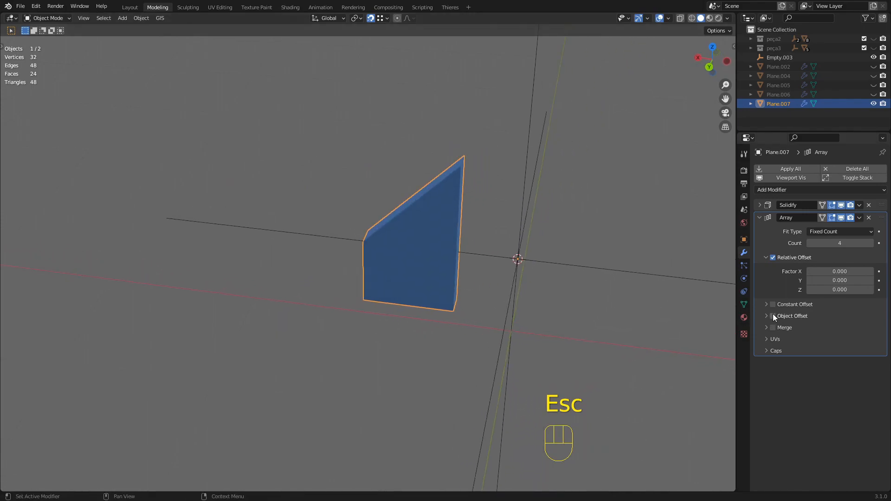
Enable Object Offset in the rib's Array modifier and assign Empty.003 as the offset object.
left_click(773, 316)
left_click(767, 316)
left_click(869, 330)
key("Escape")
left_click(772, 315)
left_click(772, 316)
left_click(773, 315)
left_click(773, 316)
left_click(870, 330)
left_click(565, 265)
middle_click_drag(565, 264, 515, 284, "shift")
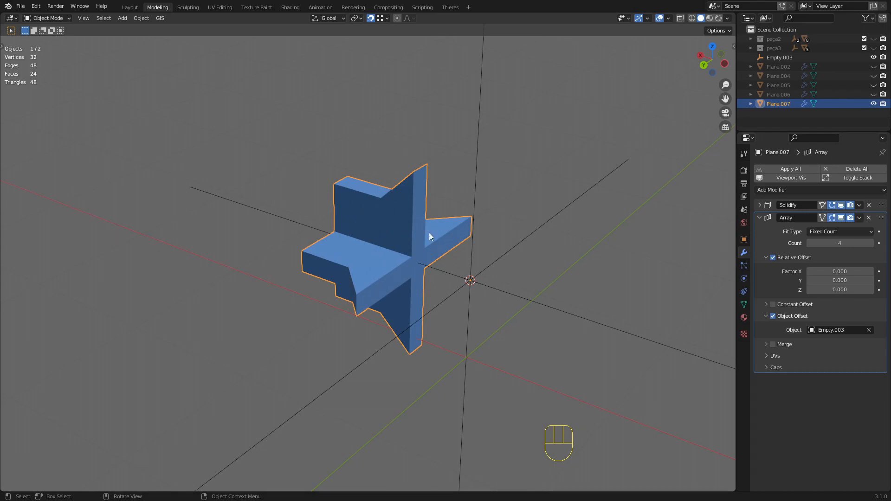
scroll(402, 200, "up", 1)
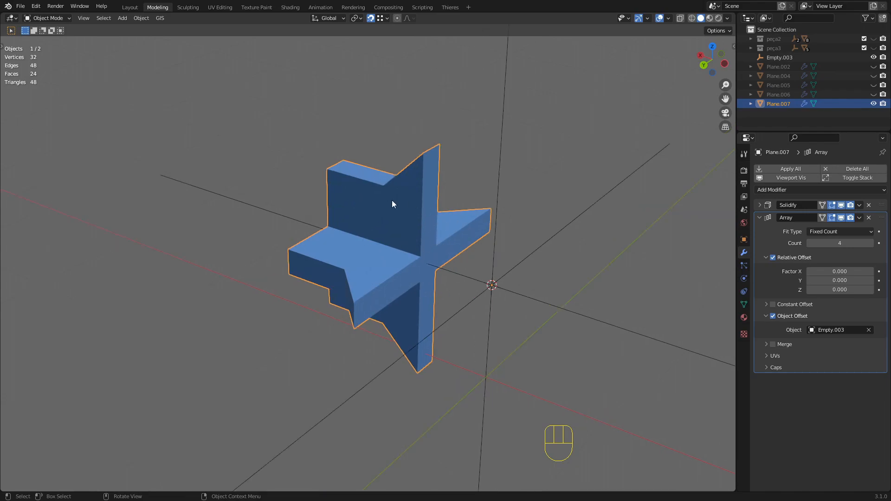
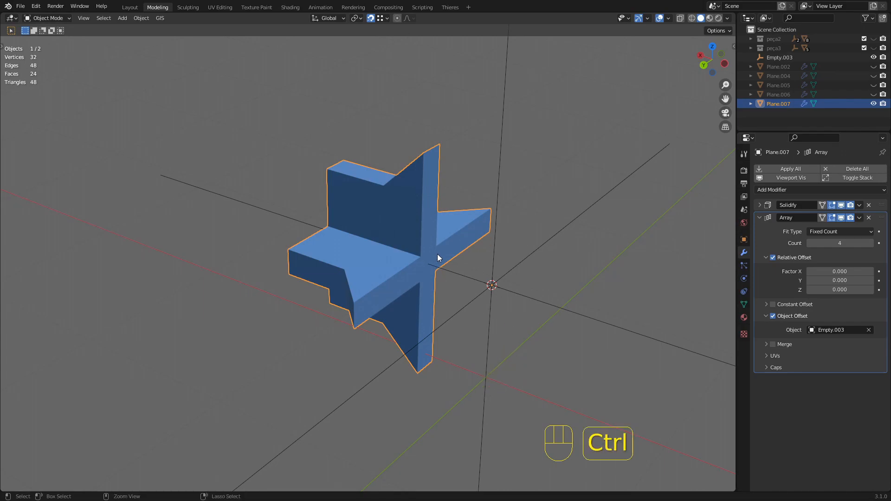
Apply the rib object's rotation and scale.
key("ctrl+a")
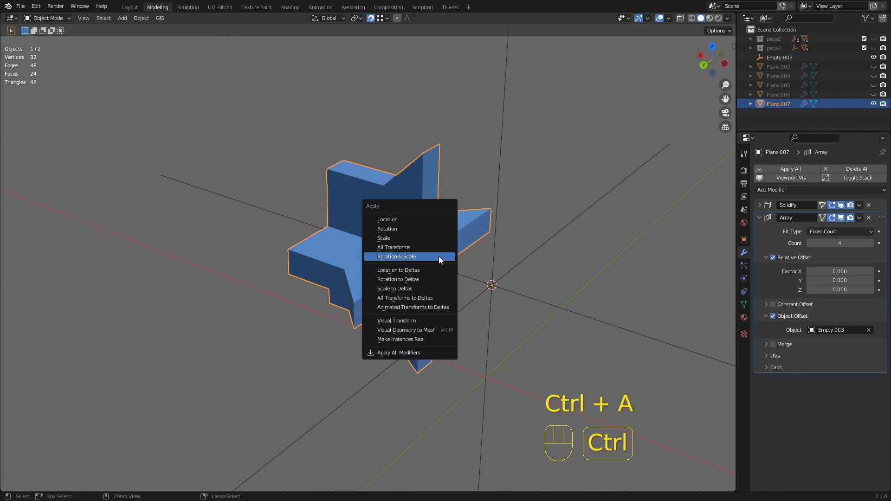
left_click(408, 260)
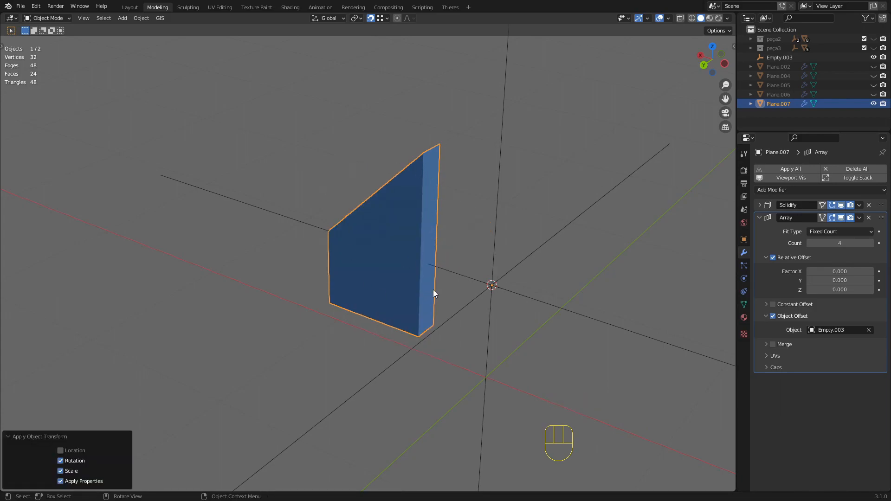
middle_click_drag(415, 223, 407, 263)
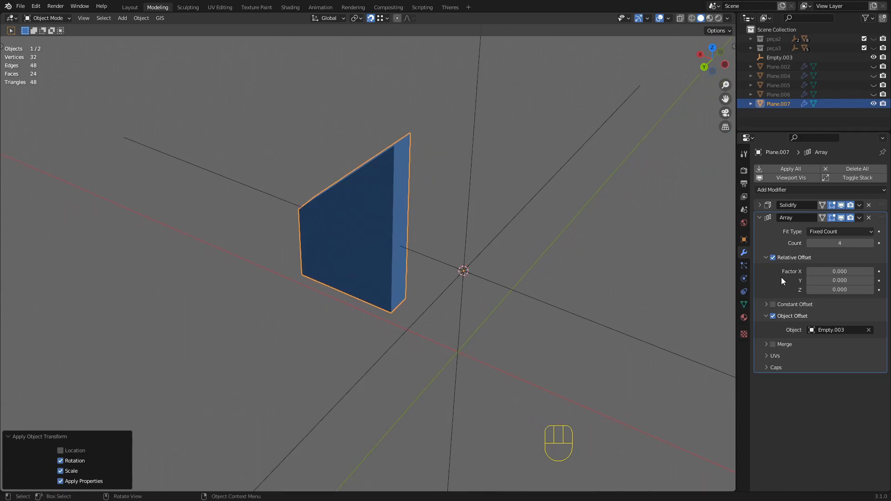
left_click(487, 249)
middle_click_drag(485, 246, 369, 222)
left_click(370, 222)
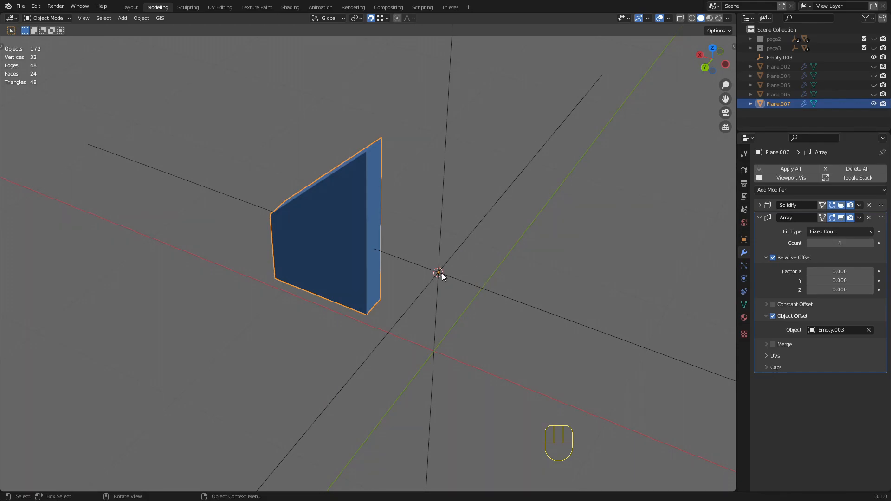
Rotate Empty.003 by 360/4 degrees about the global Z axis to spread the rib copies around the center.
left_click(456, 252)
key("r")
key("z")
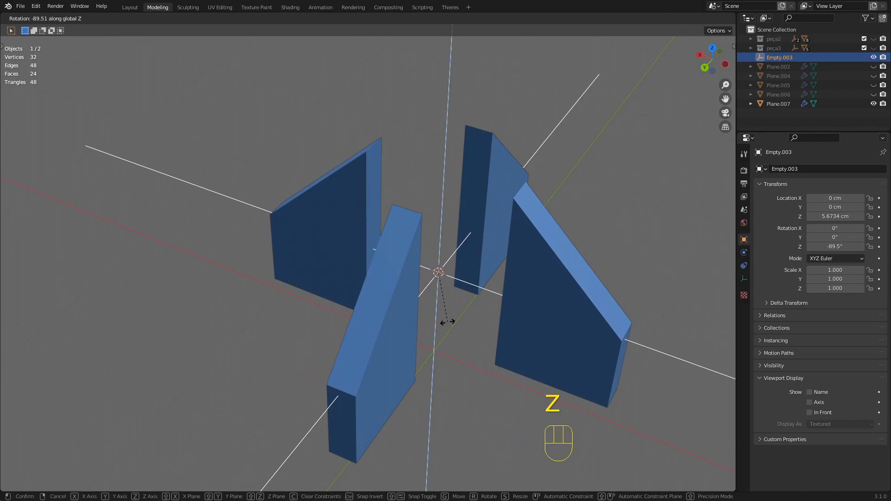
left_click(476, 328)
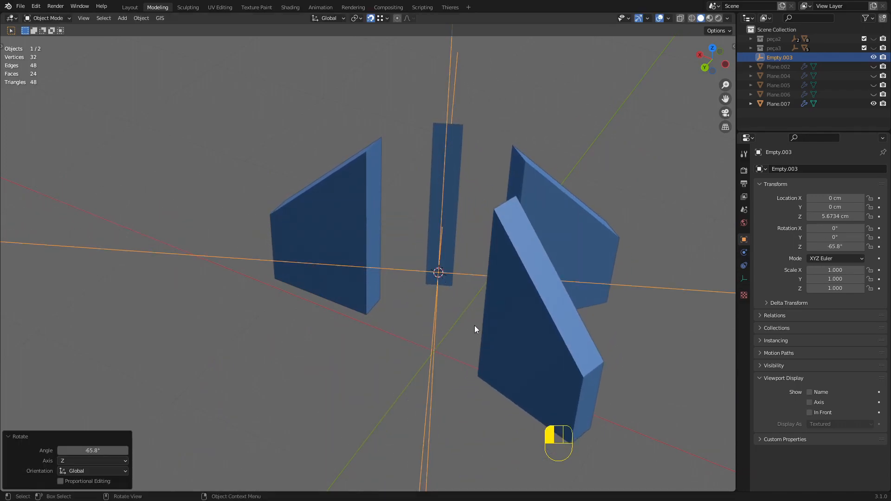
left_click(102, 451)
type("36")
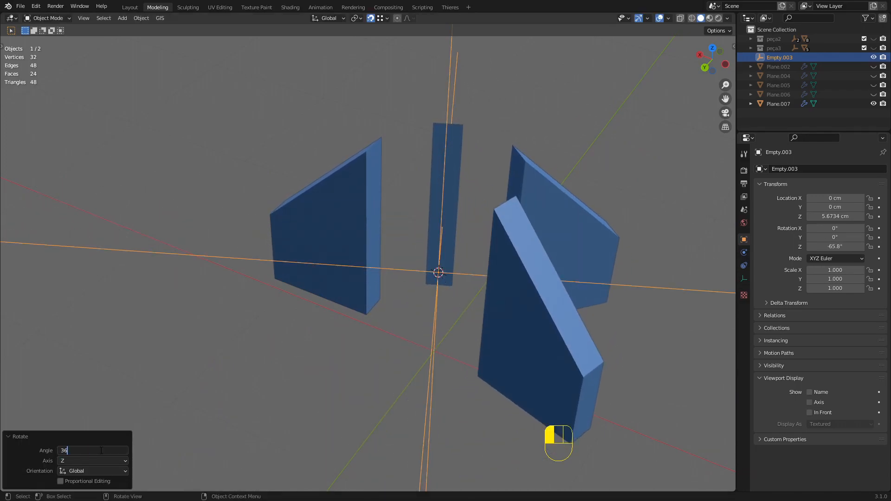
type("0/4")
key("Return")
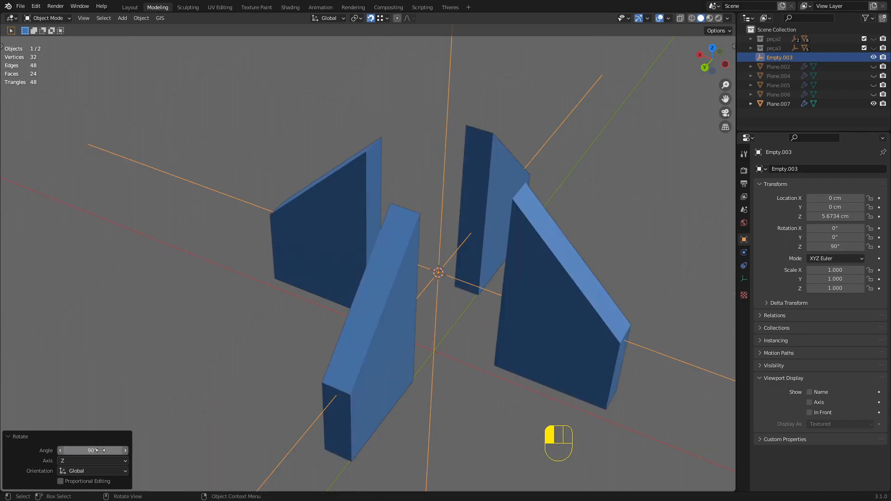
Deselect the empty and reveal all hidden objects in the scene.
scroll(477, 267, "down", 3)
middle_click_drag(430, 248, 436, 280)
left_click(480, 182)
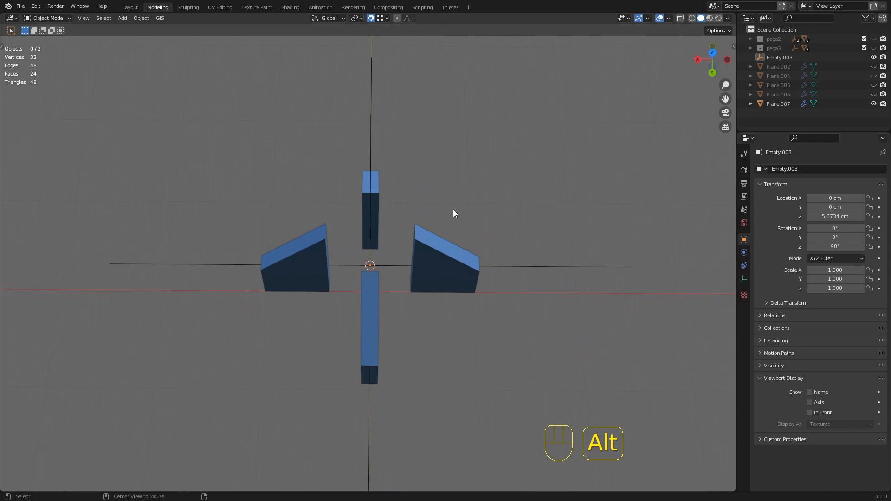
key("alt+h")
Lengthen the plate's hole cutter into a slot by moving its selected edge about -2.845 cm along Y in Edit Mode.
middle_click_drag(514, 184, 492, 209)
middle_click_drag(318, 221, 549, 308)
left_click(388, 275)
scroll(403, 284, "up", 3)
key("Tab")
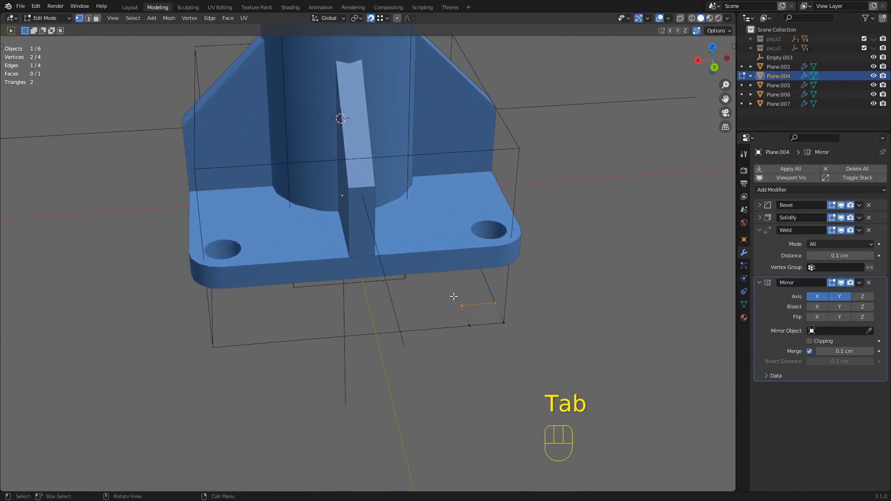
key("g")
key("y")
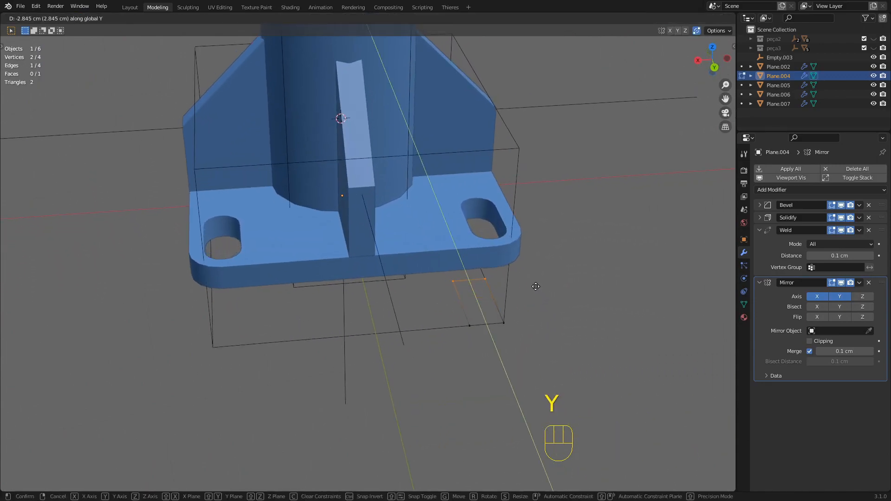
left_click(536, 287)
left_click(478, 311)
scroll(479, 310, "down", 5)
middle_click_drag(523, 312, 342, 194)
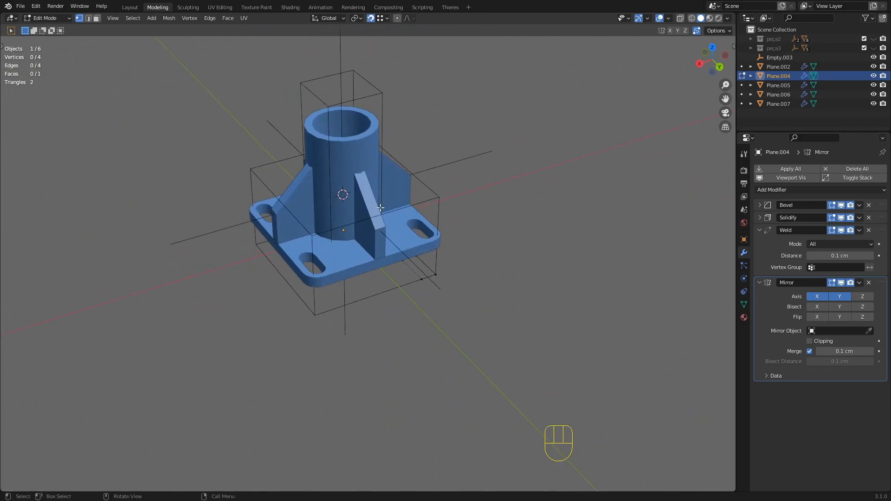
key("Tab")
Try enlarging the base plate by scaling its mesh uniformly by about 1.342 in Edit Mode.
left_click(370, 280)
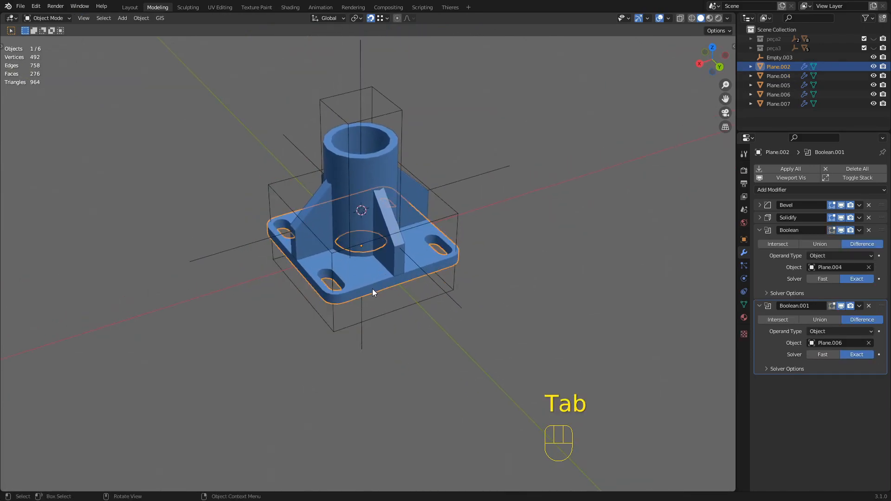
scroll(376, 285, "up", 2)
key("Tab")
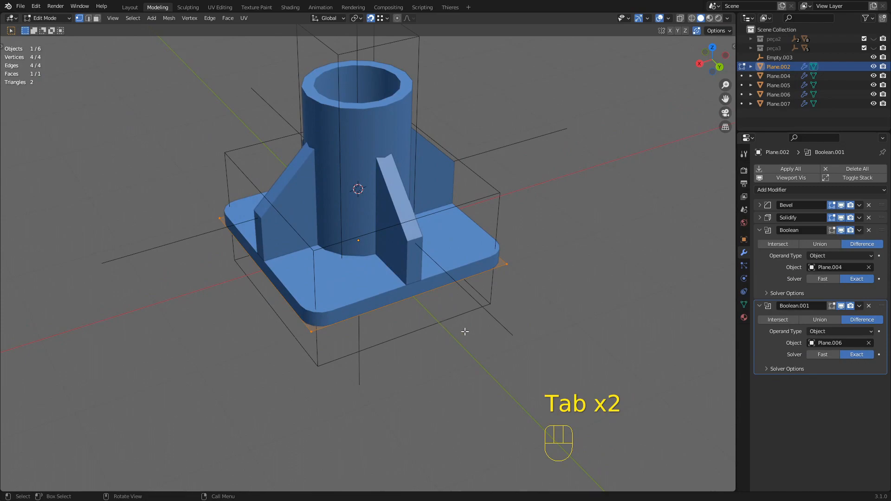
key("s")
left_click(507, 356)
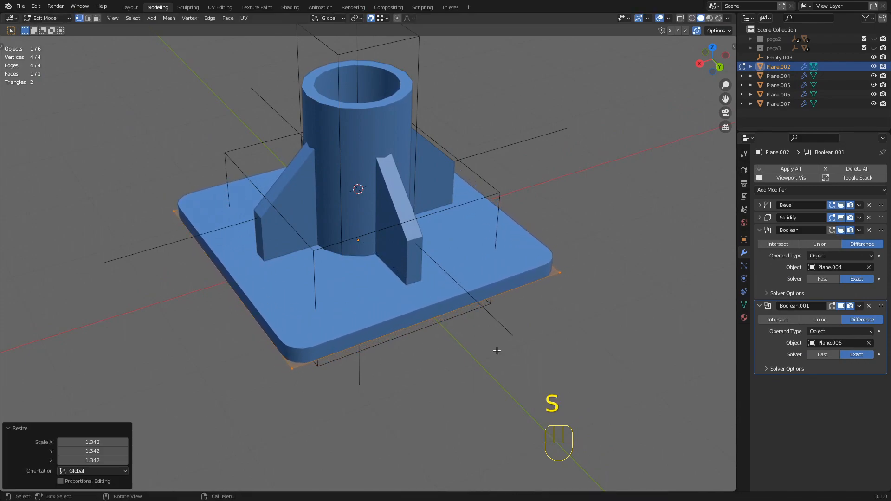
key("Tab")
middle_click_drag(507, 339, 409, 267)
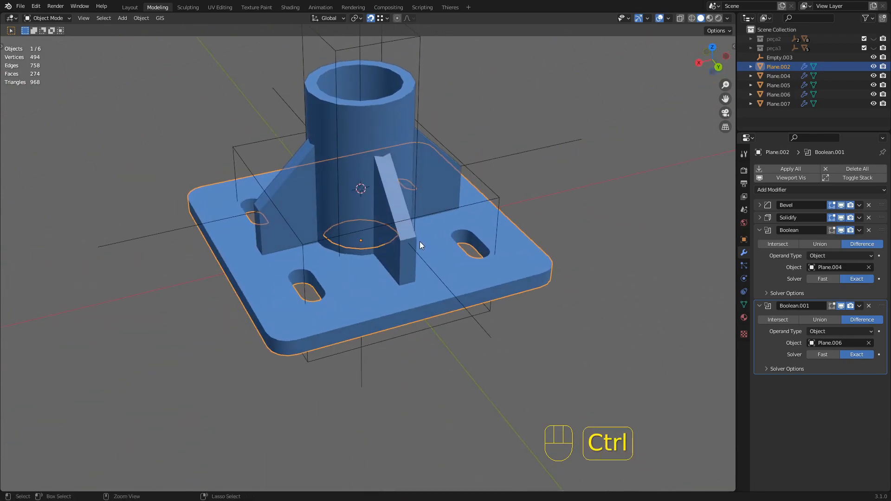
Undo the base plate's enlargement and return to Object Mode.
key("ctrl+z")
key("ctrl+z")
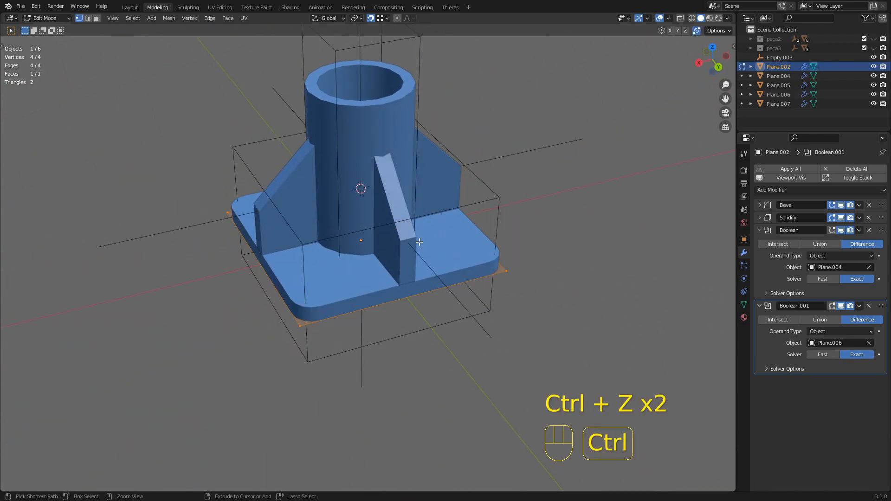
key("Tab")
middle_click_drag(590, 247, 386, 275)
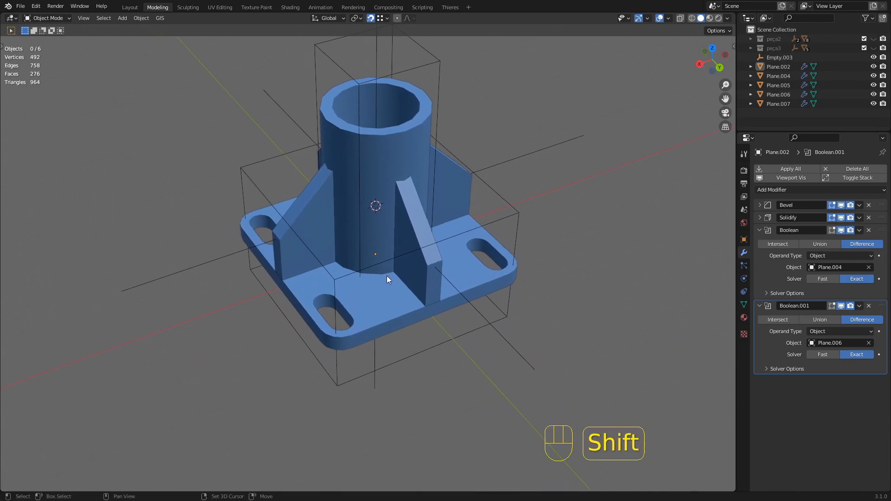
middle_click_drag(416, 304, 453, 258, "shift")
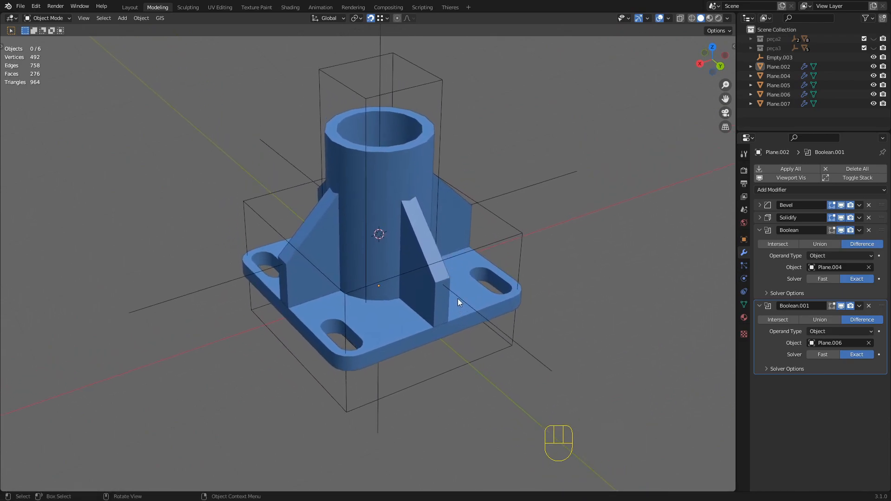
Select the base plate and collapse the settings of both its Boolean modifiers.
left_click(402, 321)
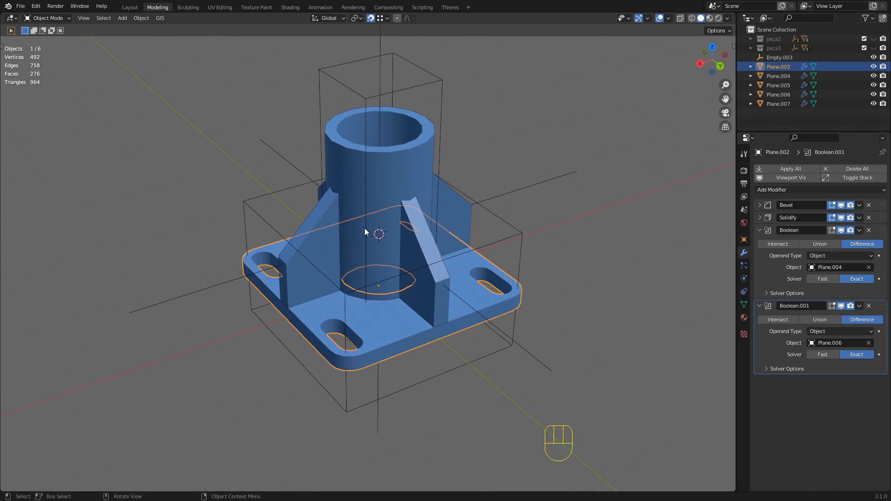
middle_click_drag(415, 313, 486, 322)
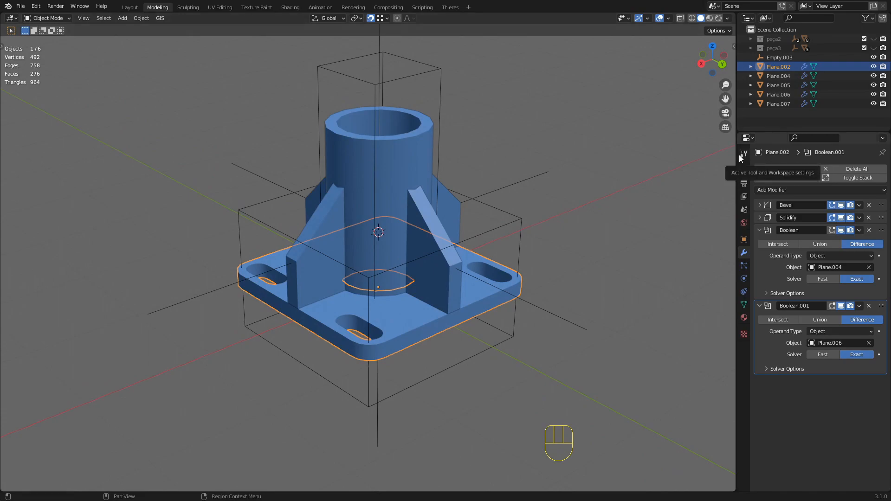
left_click(760, 230)
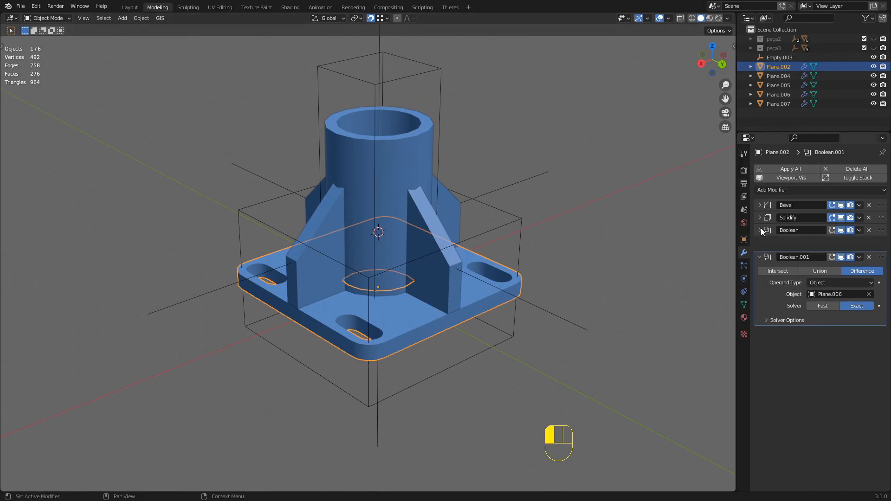
left_click(759, 241)
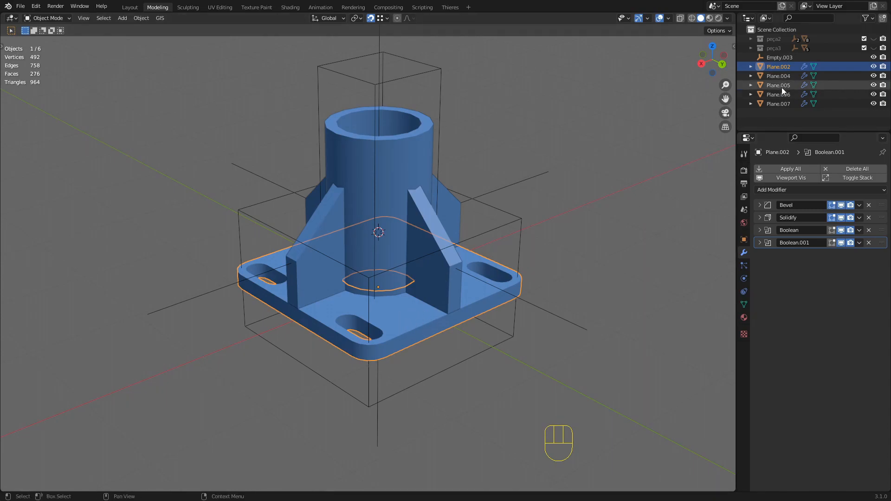
Rename the base plate object from Plane.002 to "peça final".
double_click(779, 66)
left_click(370, 329)
left_click(440, 375)
left_click(408, 322)
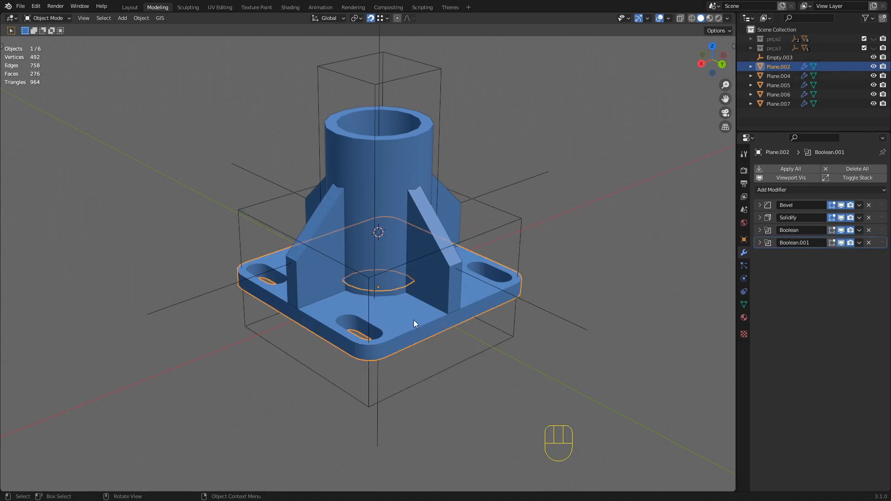
double_click(781, 67)
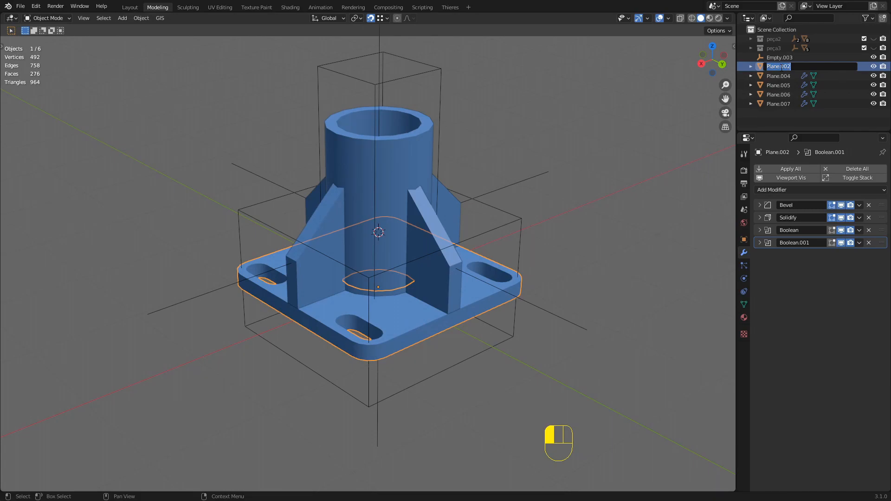
type("peça final")
left_click(648, 216)
middle_click_drag(609, 202, 519, 218)
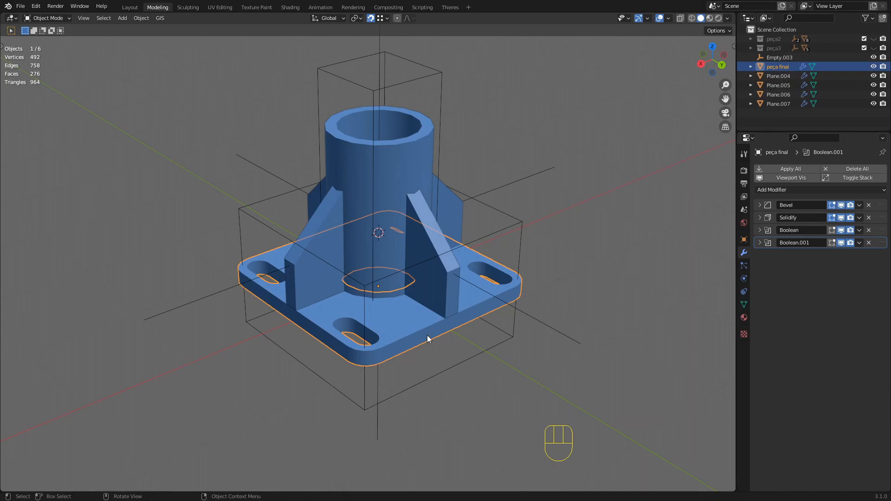
Duplicate the base plate's Boolean.001 modifier and set the copy's operation to Union.
left_click(859, 242)
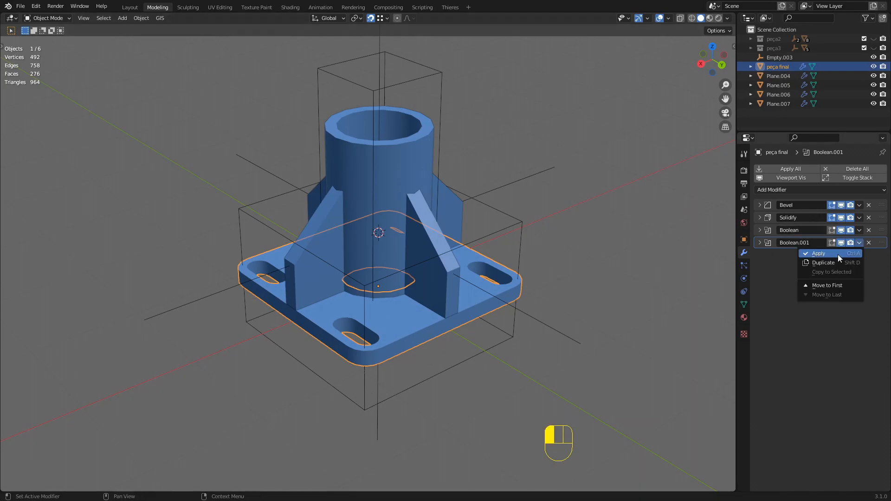
left_click(830, 264)
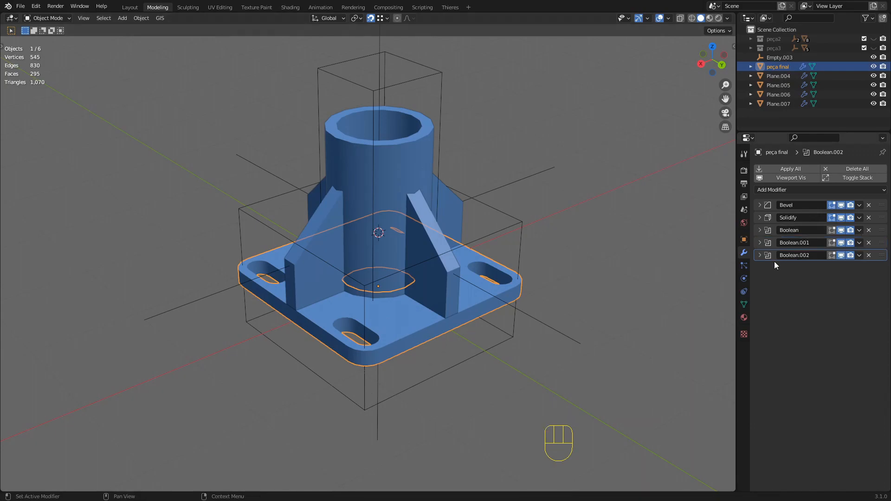
left_click(759, 256)
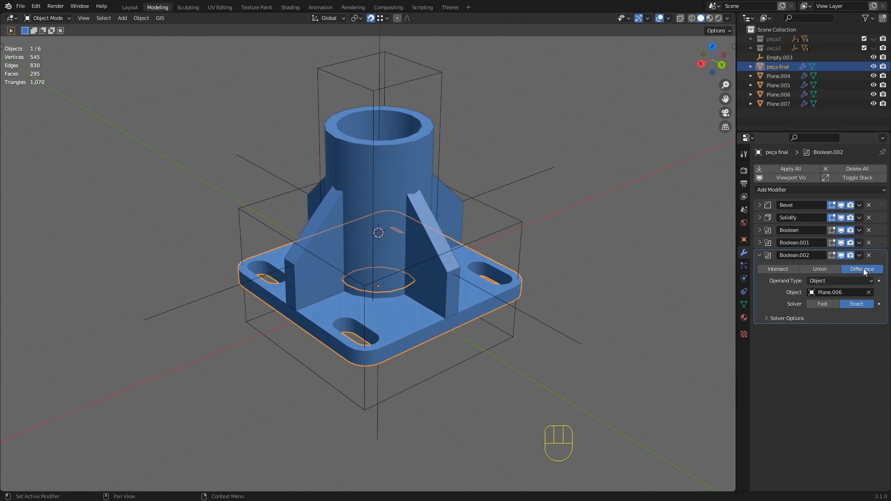
left_click(825, 269)
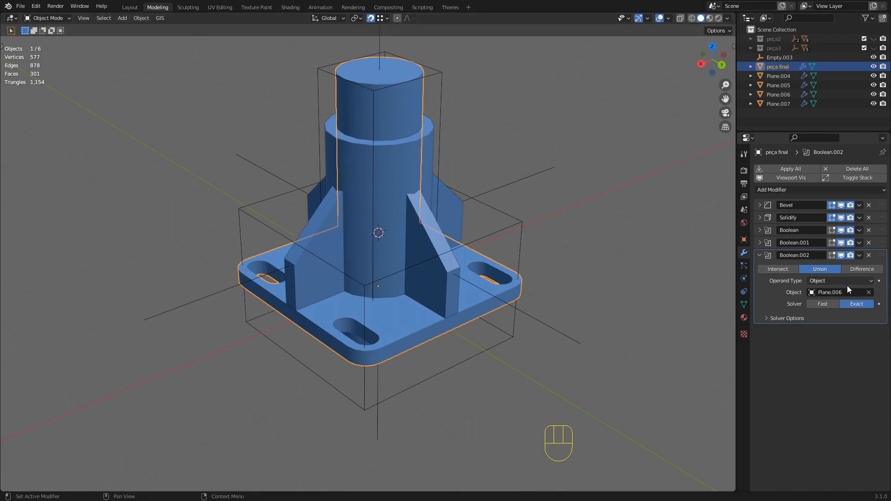
Replace the Union Boolean modifier's object with the outer tube, Plane.005.
left_click(870, 293)
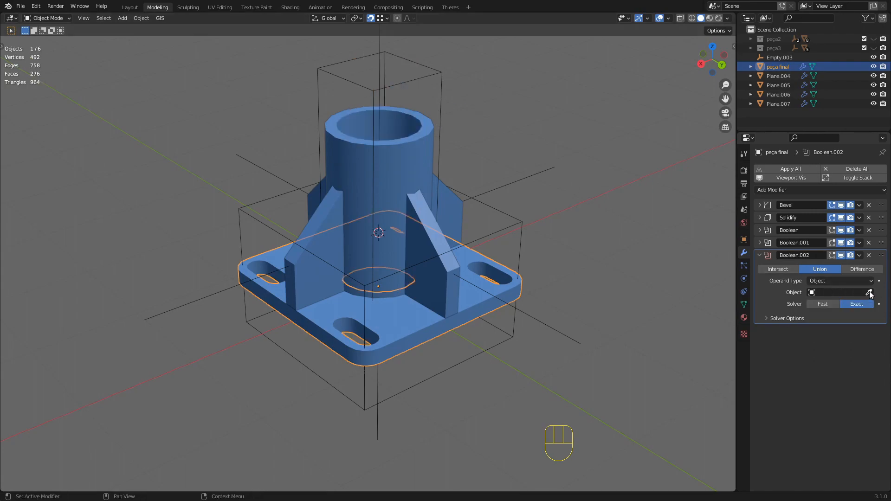
left_click(869, 292)
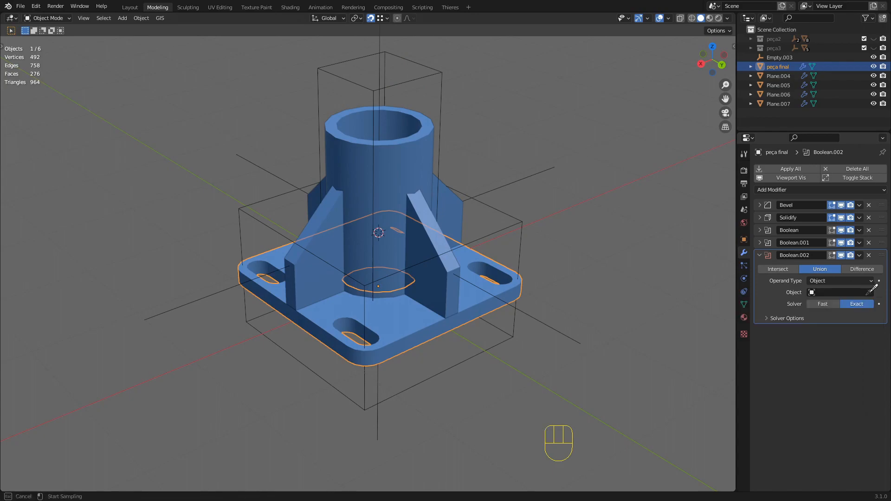
left_click(422, 138)
middle_click_drag(420, 140, 452, 149)
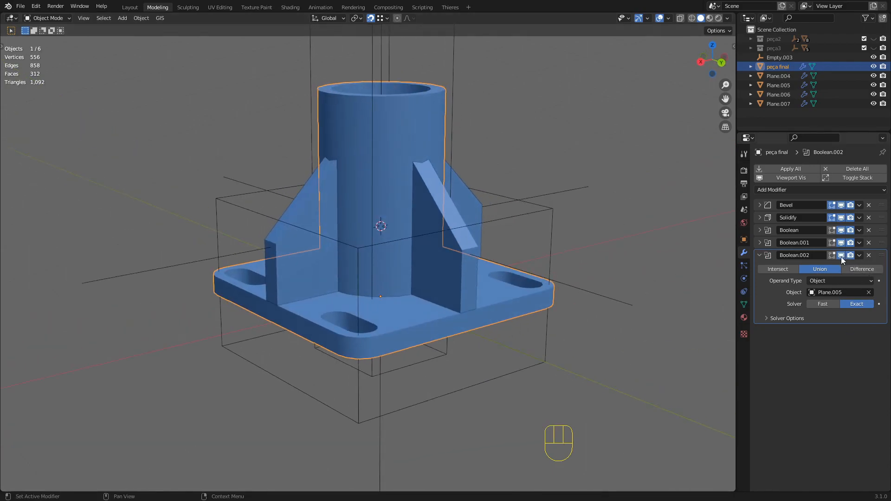
Clear the object of the Boolean.002 Union modifier and pick the outer tube as its object again.
left_click(869, 292)
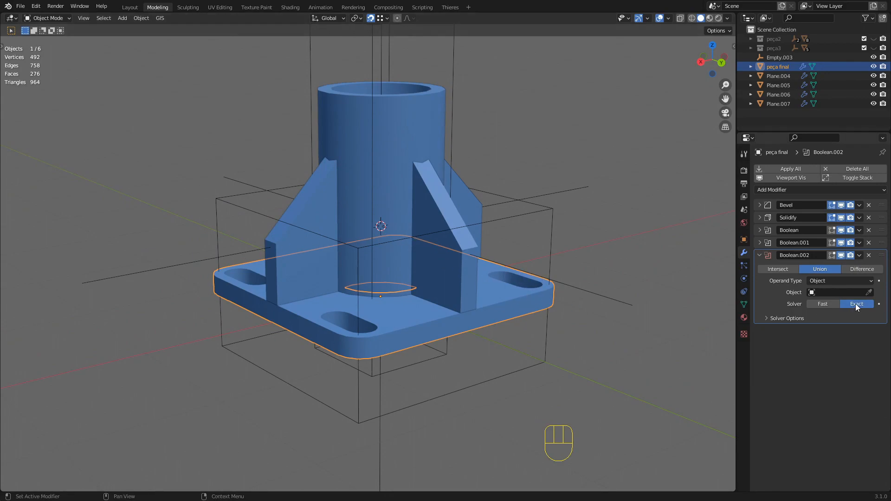
left_click(869, 292)
left_click(409, 127)
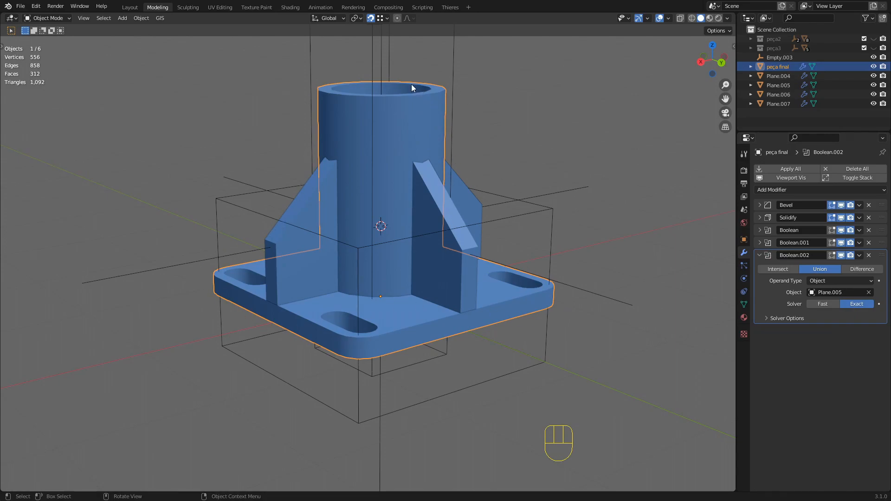
scroll(455, 217, "down", 3)
middle_click_drag(440, 155, 439, 243)
scroll(440, 216, "up", 2)
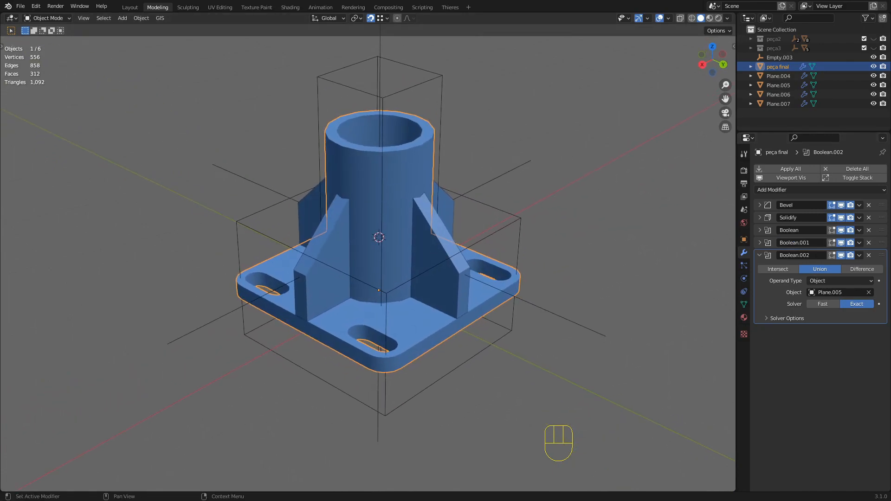
Duplicate the Boolean.002 Union modifier and replace the copy's object with the arrayed ribs, Plane.007.
left_click(859, 256)
left_click(821, 281)
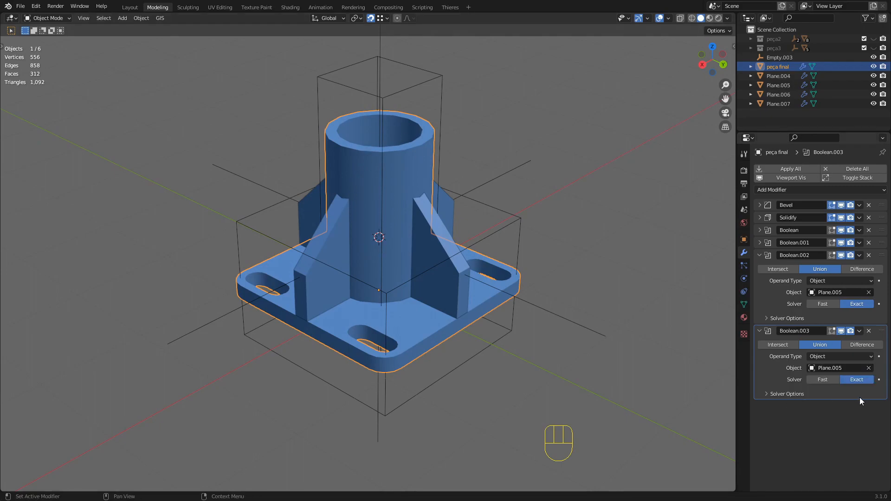
left_click(869, 369)
left_click(869, 368)
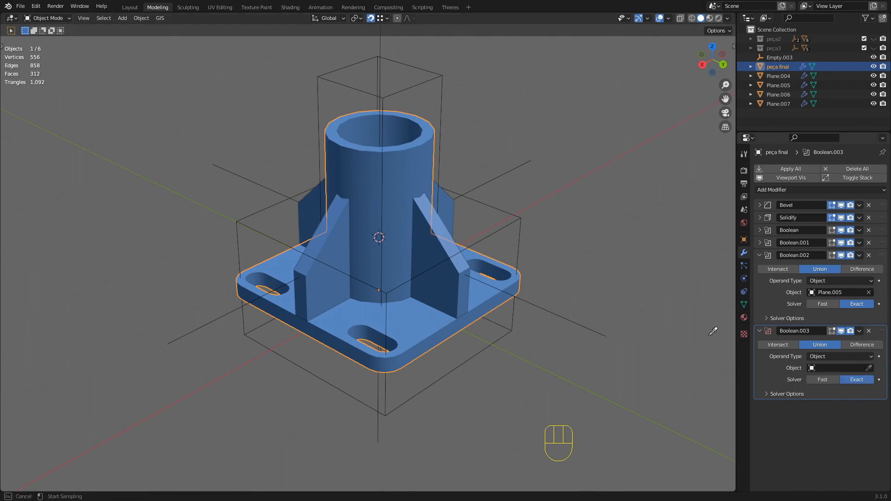
left_click(458, 286)
middle_click_drag(462, 302, 452, 286)
scroll(425, 273, "up", 2)
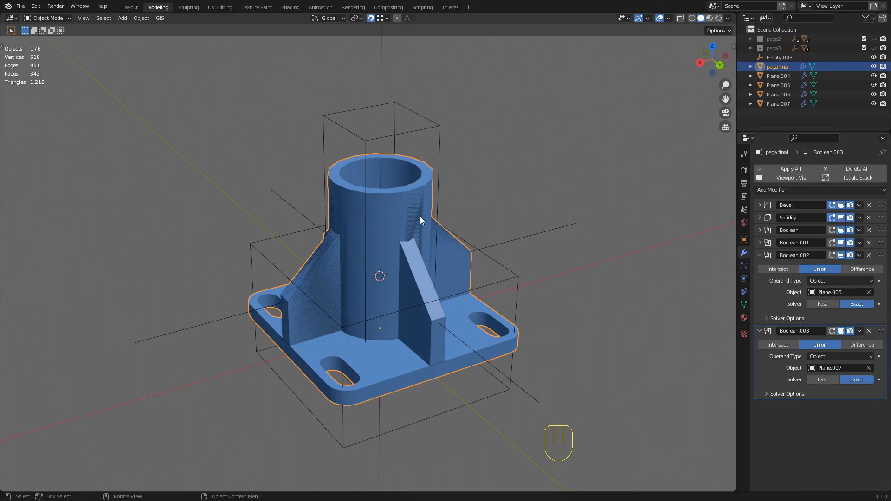
scroll(425, 299, "up", 2)
middle_click_drag(424, 308, 413, 272, "shift")
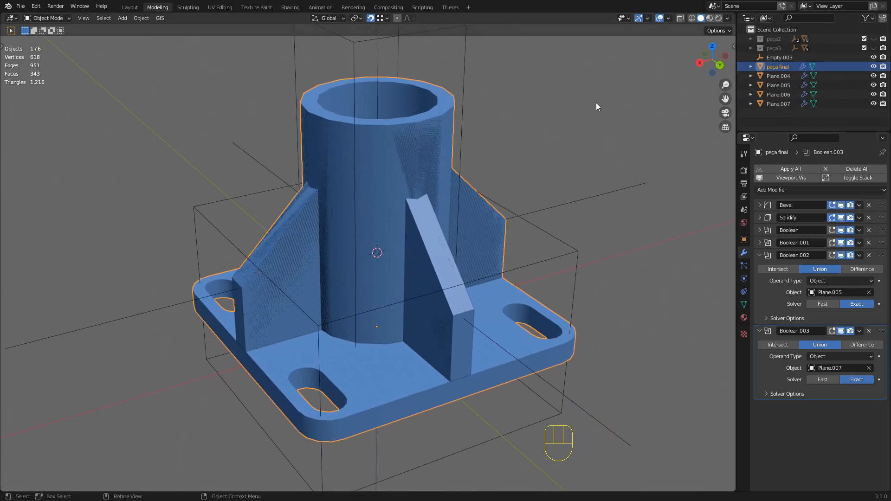
Hide the source objects Plane.004, Plane.005, Plane.006 and Plane.007 in the viewport, leaving the combined part on display.
left_click(874, 75)
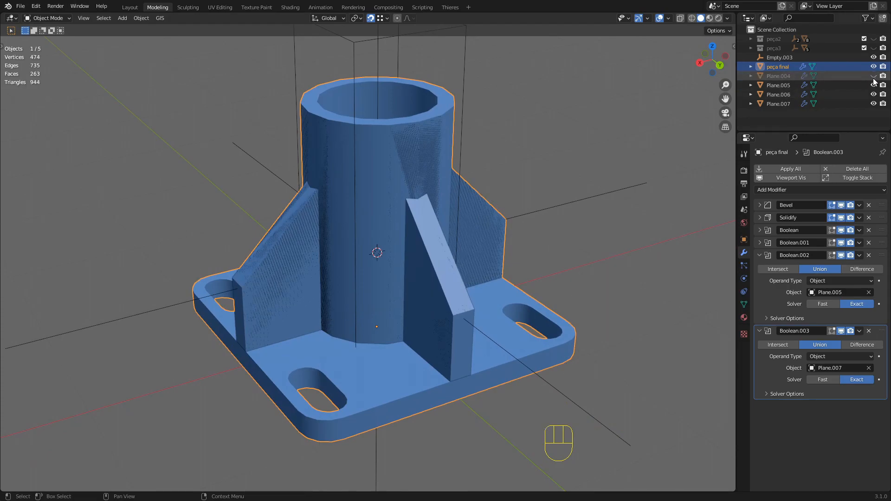
left_click(874, 85)
left_click(874, 94)
left_click(874, 104)
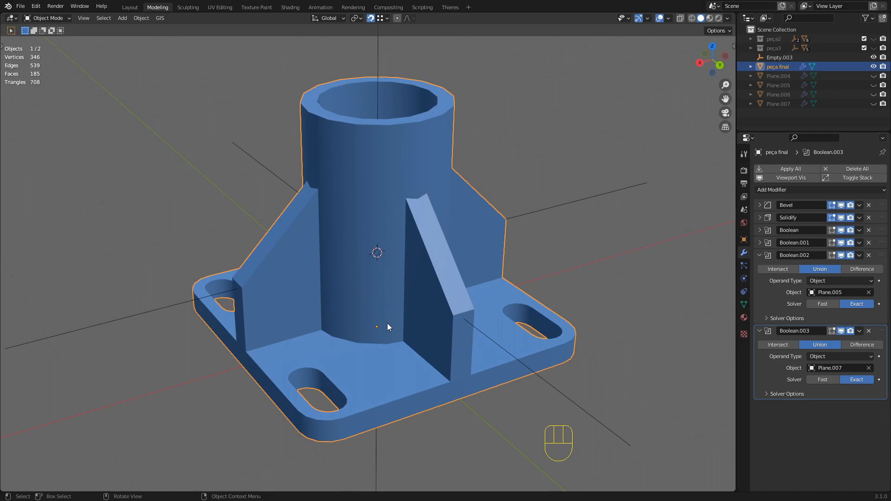
middle_click_drag(327, 333, 373, 320)
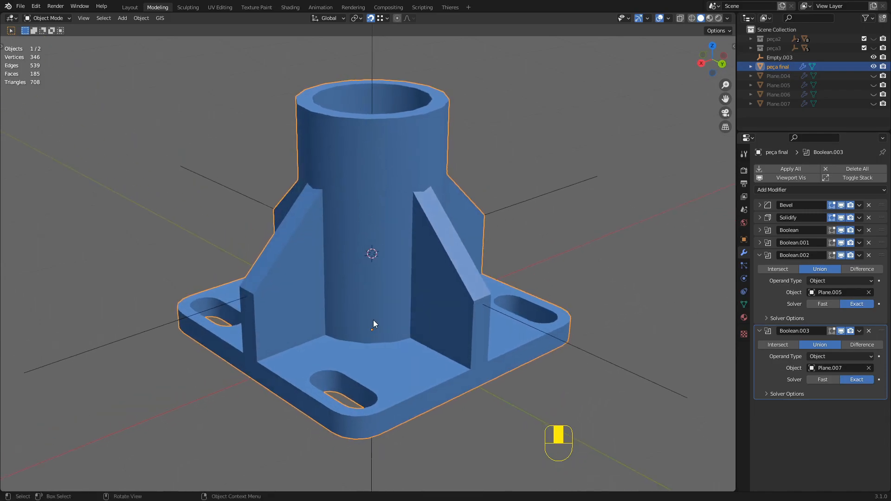
middle_click_drag(444, 267, 441, 288, "shift")
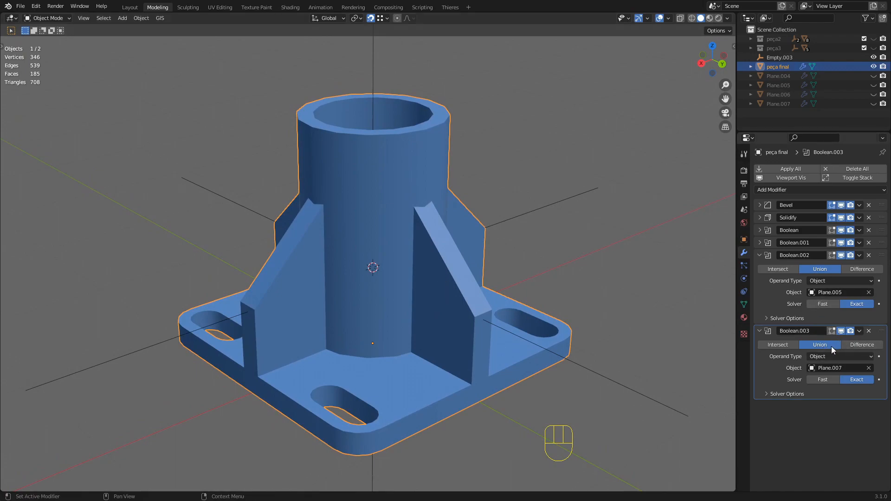
middle_click_drag(361, 323, 381, 298)
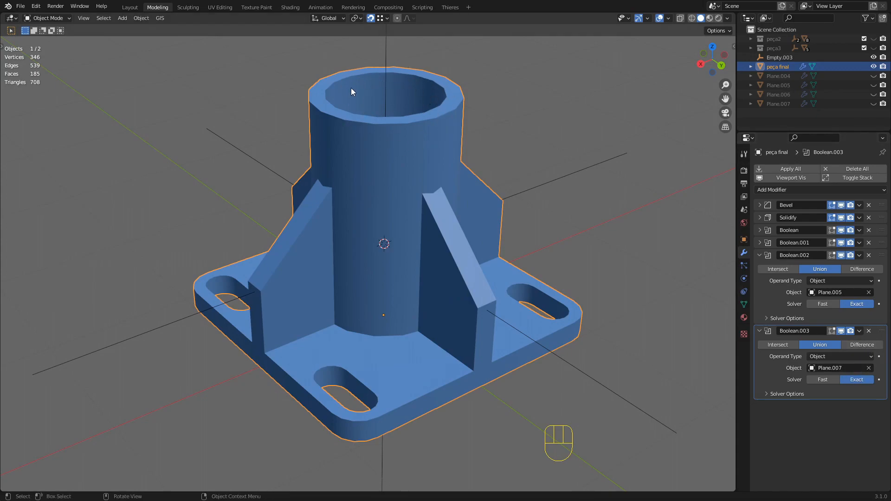
middle_click_drag(404, 178, 416, 206, "shift")
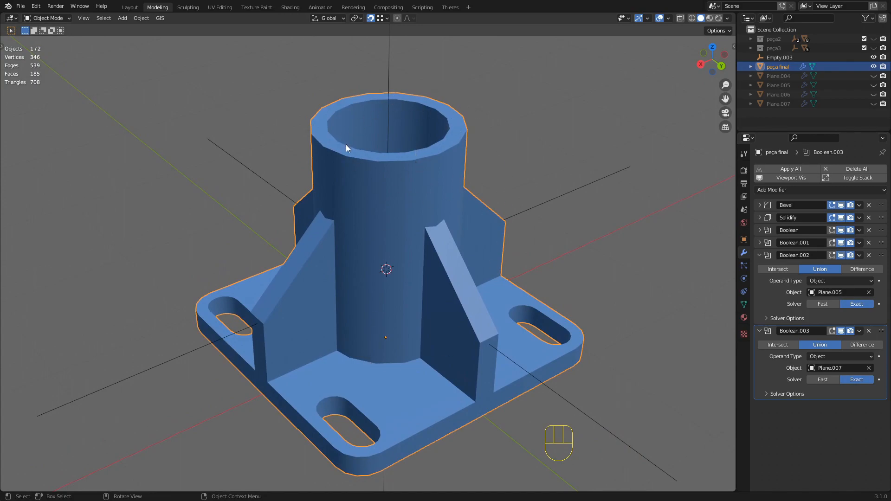
scroll(453, 338, "down", 3)
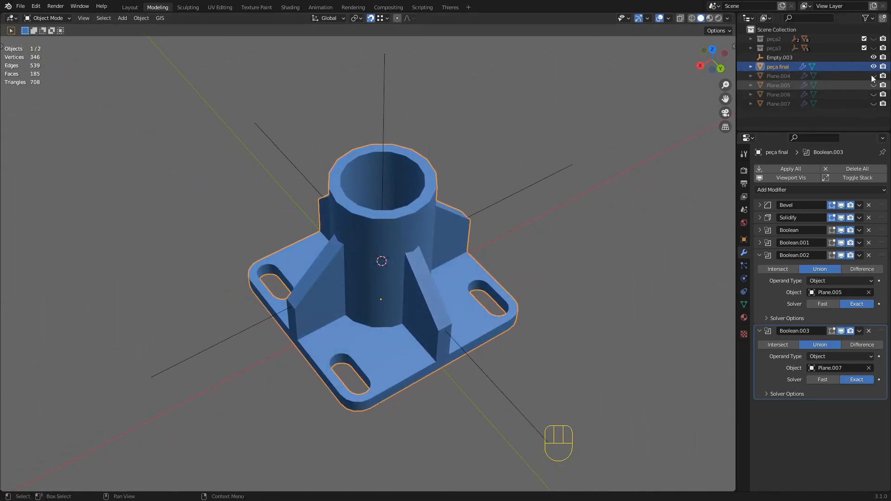
middle_click_drag(588, 189, 412, 276)
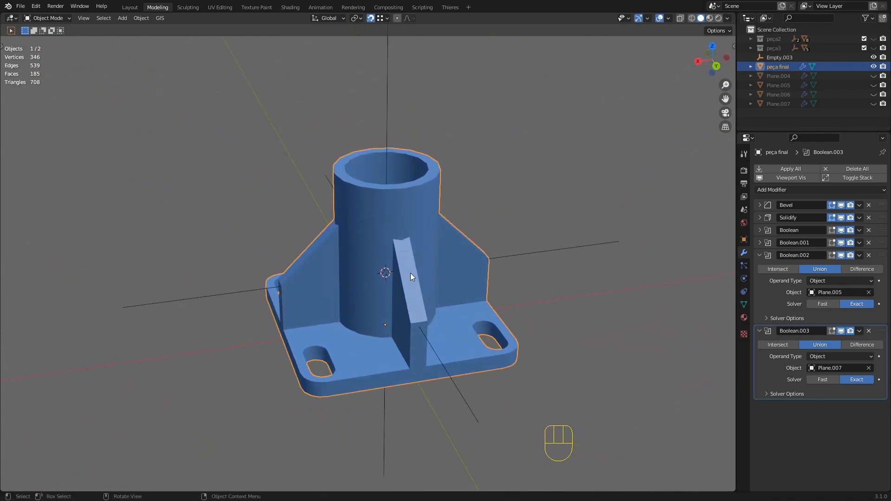
Toggle the viewport visibility of Plane.005 and Plane.006 to check which part each one is.
left_click(874, 85)
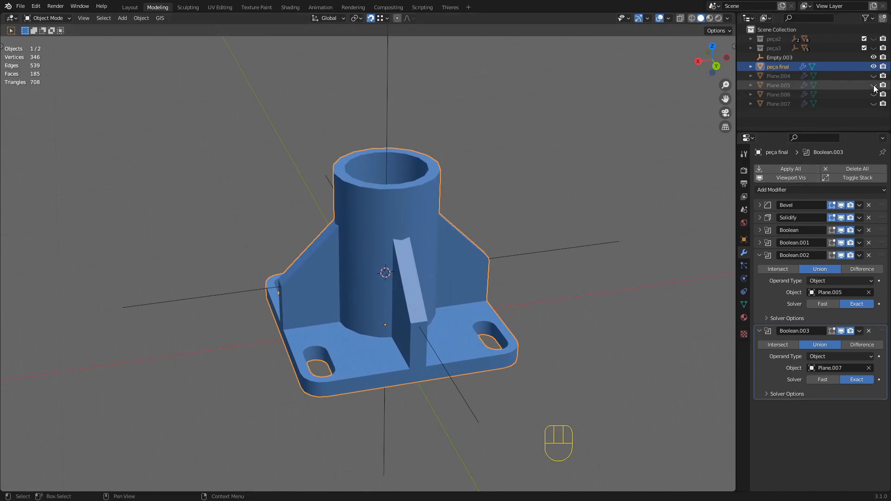
left_click(874, 85)
left_click(874, 94)
left_click(873, 94)
left_click(874, 95)
left_click(874, 94)
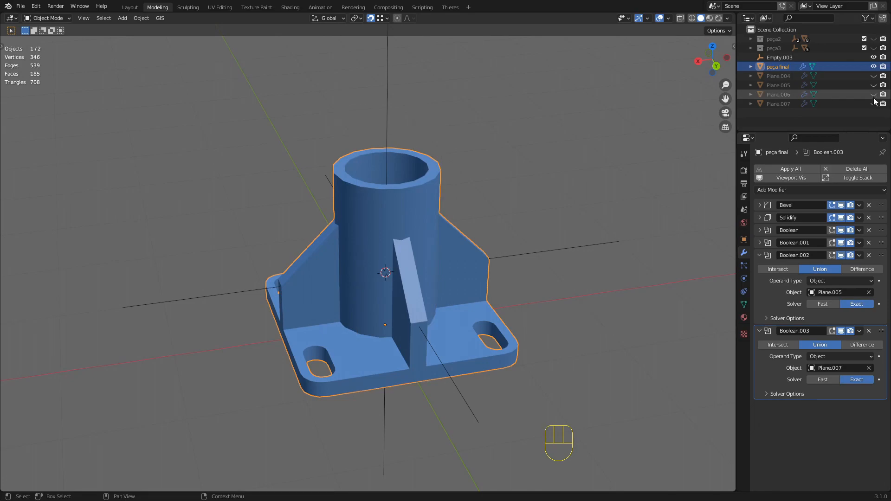
Unhide the arrayed rib object Plane.007 and rename it "alça".
left_click(874, 103)
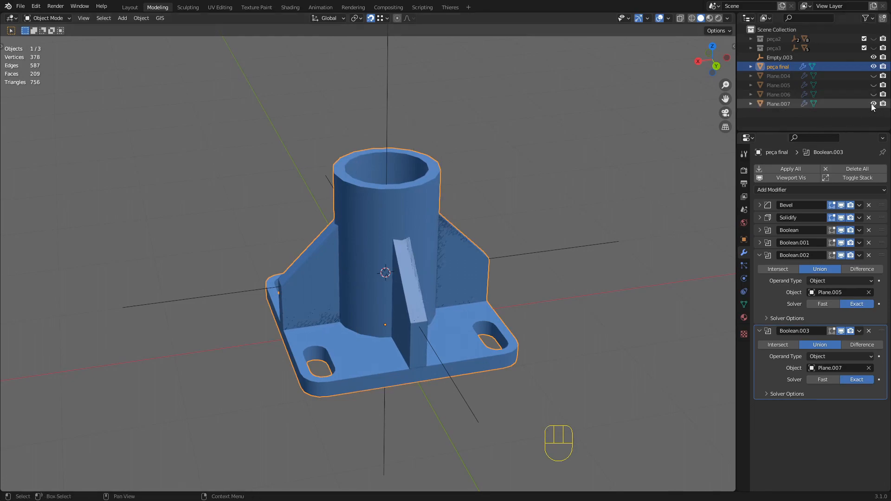
left_click(775, 104)
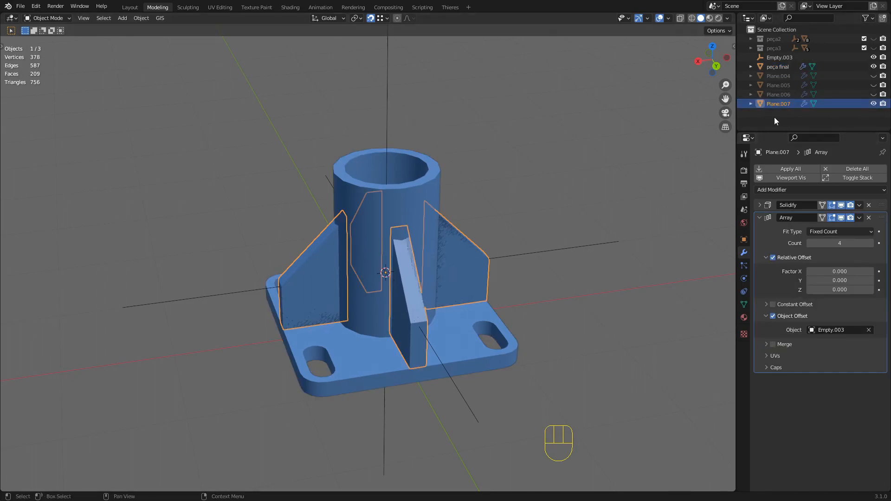
double_click(776, 104)
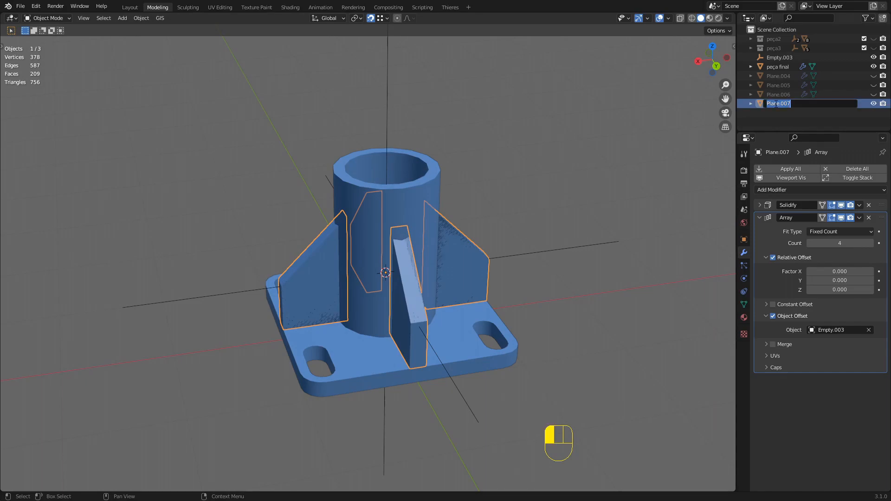
type("tria")
key("BackSpace")
key("BackSpace")
key("BackSpace")
key("BackSpace")
type("alça")
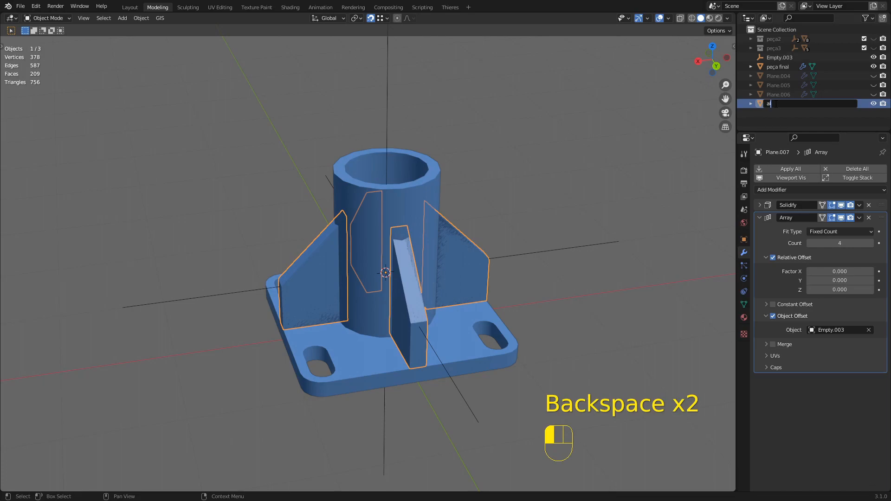
left_click(645, 167)
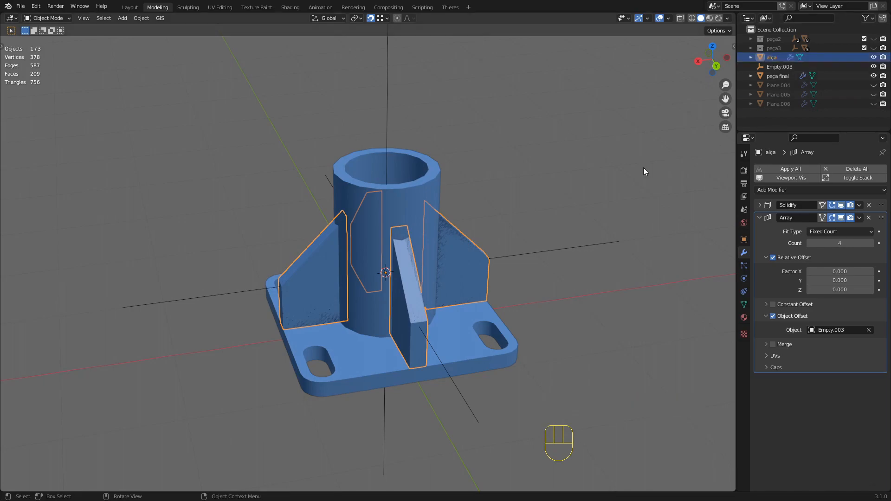
Edit the rib mesh in wireframe and lower its upper vertex beside the tube about 4 cm along Z.
middle_click_drag(318, 287, 402, 255, "shift")
key("z")
left_click(299, 296)
key("z")
left_click(308, 248)
middle_click_drag(308, 249, 362, 160)
key("g")
key("z")
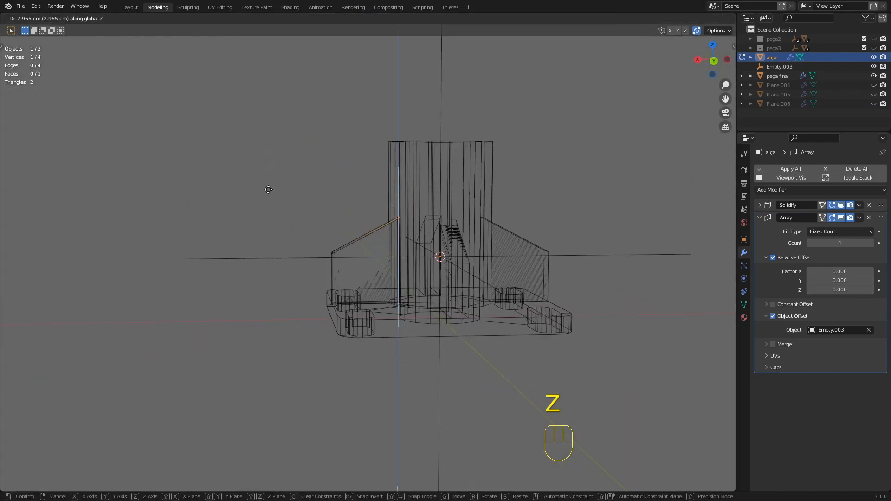
left_click(322, 214)
Raise the rib's upper inner vertex about 0.62 cm along Z in solid shading and return to Object Mode.
key("z")
left_click(482, 249)
middle_click_drag(481, 249, 589, 165)
key("g")
key("z")
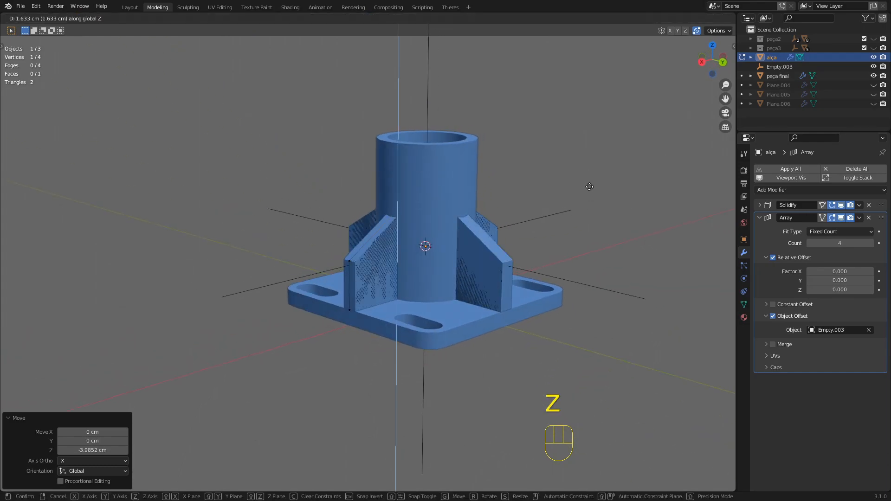
left_click(591, 188)
scroll(447, 243, "up", 3)
scroll(421, 250, "up", 2)
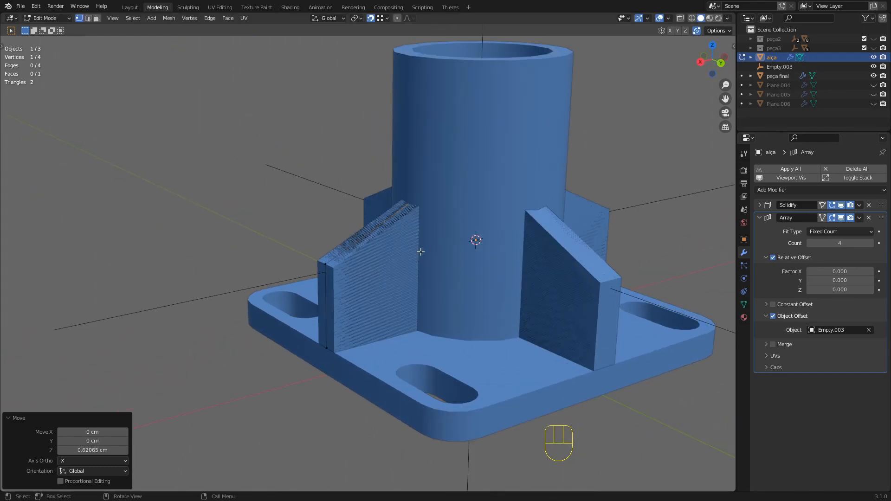
scroll(427, 234, "up", 2)
middle_click_drag(418, 207, 326, 266)
scroll(410, 244, "down", 3)
key("Tab")
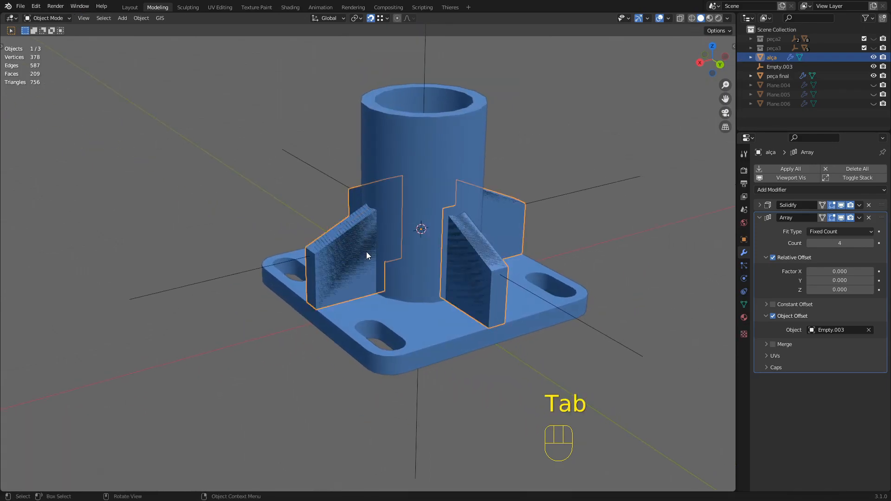
scroll(367, 252, "up", 3)
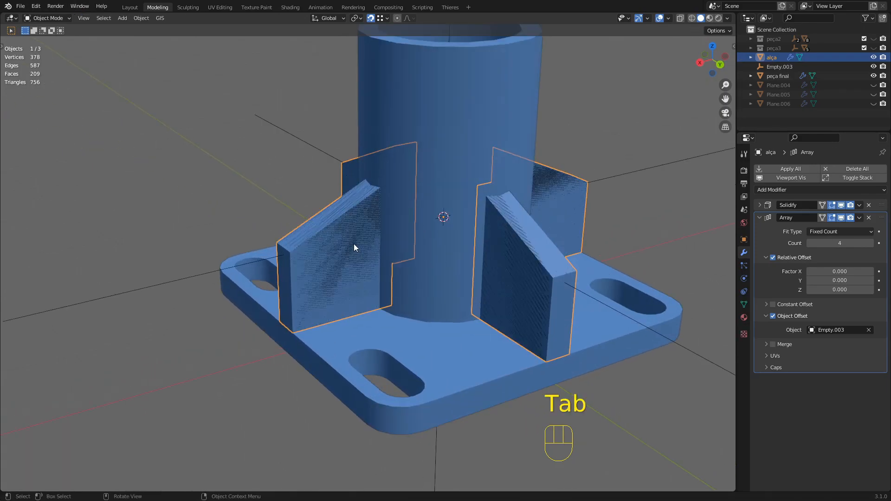
Hide the alça rib object and Empty.003, and select the combined part, peça final.
left_click(874, 57)
left_click(874, 67)
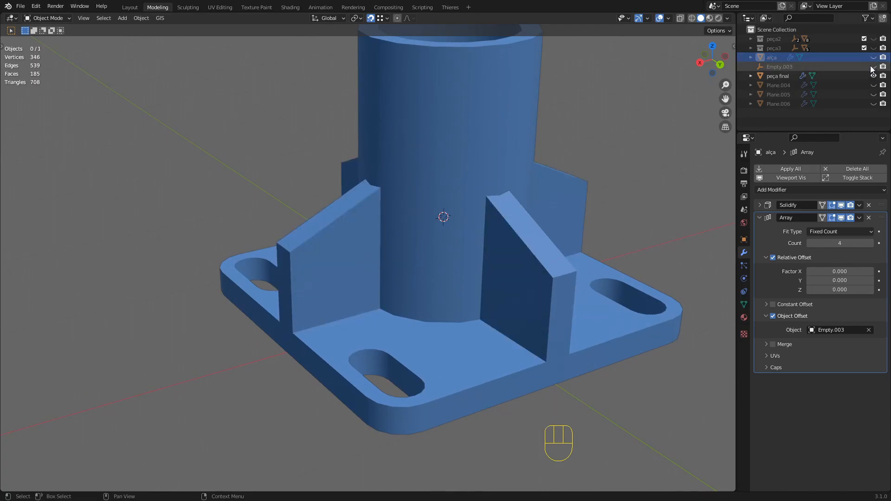
scroll(564, 247, "down", 2)
middle_click_drag(564, 247, 574, 247)
left_click(788, 76)
middle_click_drag(406, 238, 395, 217)
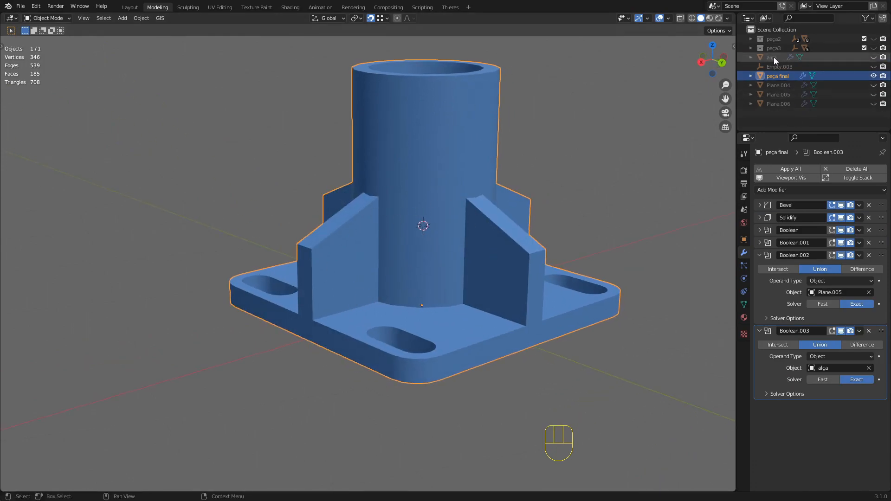
middle_click_drag(459, 223, 467, 266)
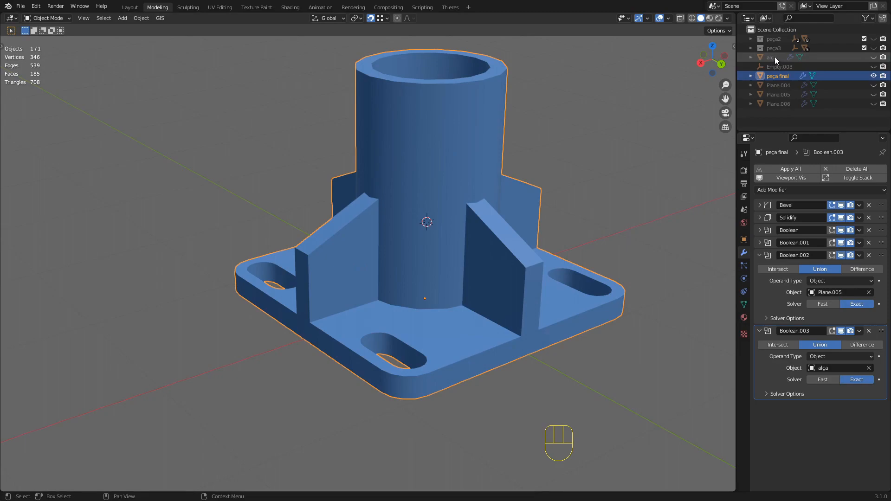
middle_click_drag(392, 206, 392, 284)
scroll(441, 271, "down", 3)
scroll(432, 288, "up", 3)
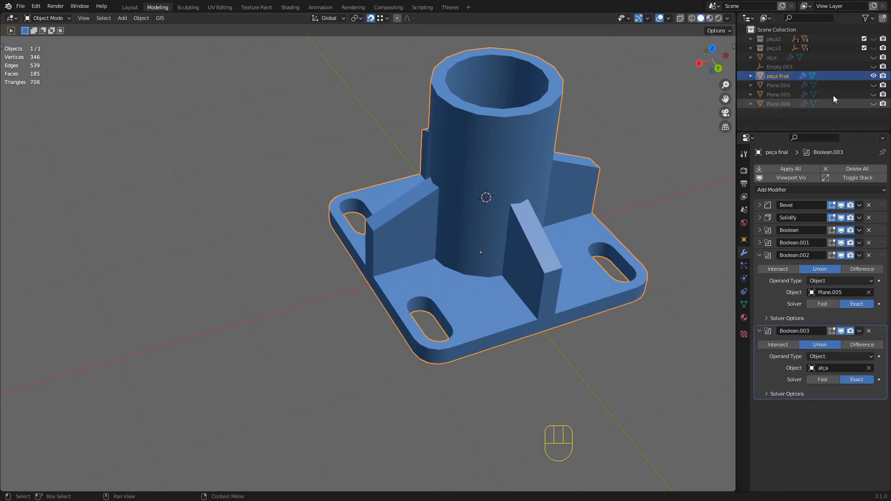
Toggle Empty.003's visibility on and off, and open the peça final plate mesh in Edit Mode.
left_click(874, 67)
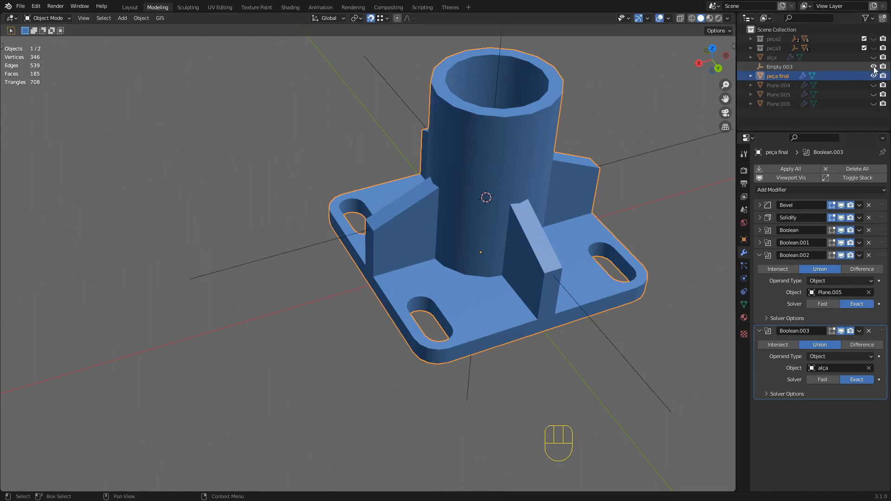
left_click(874, 67)
key("Tab")
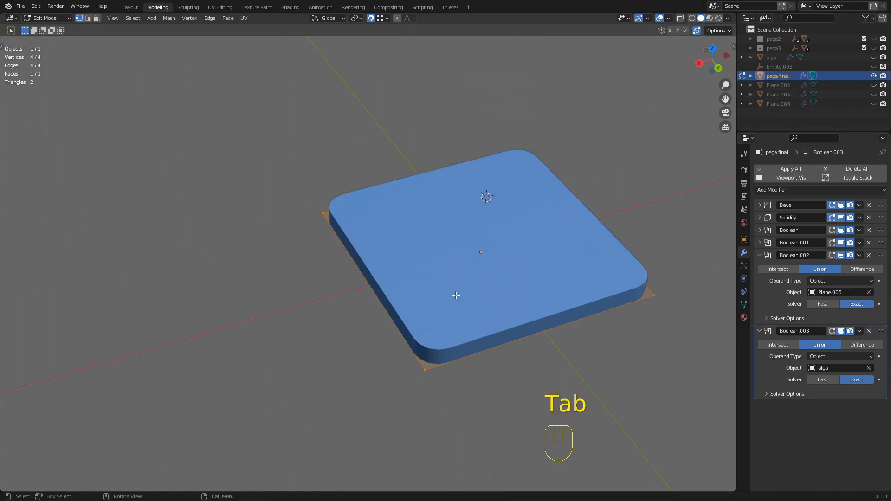
middle_click_drag(463, 319, 495, 258, "shift")
key("g")
key("y")
key("x")
key("Escape")
Select the two vertices on one X side of the plate in wireframe and move them about 12.4 cm along X.
middle_click_drag(489, 332, 471, 322)
key("z")
left_click_drag(303, 98, 478, 404)
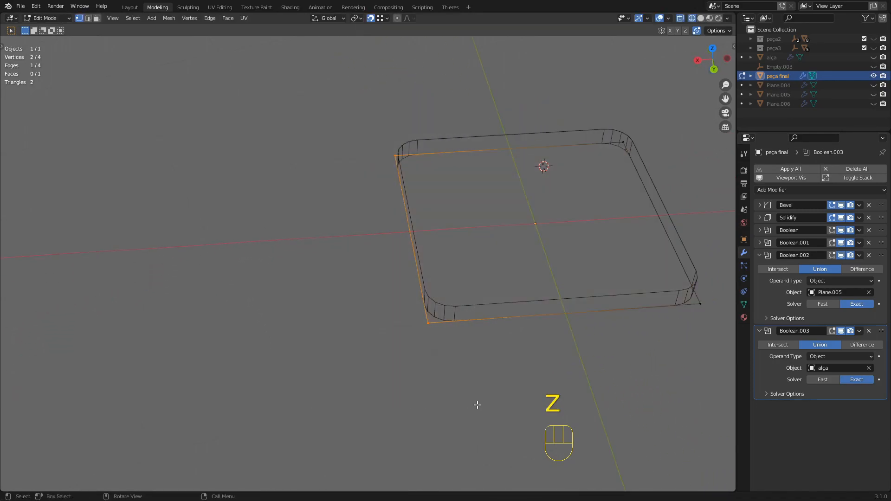
key("g")
key("x")
left_click(325, 411)
key("z")
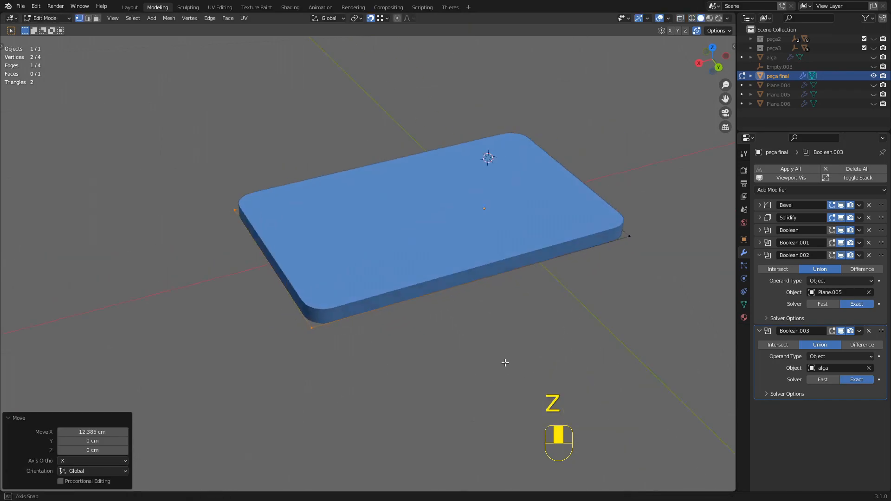
Return to Object Mode and inspect the lengthened plate with its tube, ribs and slots from several sides.
key("Tab")
left_click(509, 345)
scroll(515, 320, "down", 3)
middle_click_drag(543, 272, 417, 297)
left_click(417, 297)
middle_click_drag(446, 342, 511, 330)
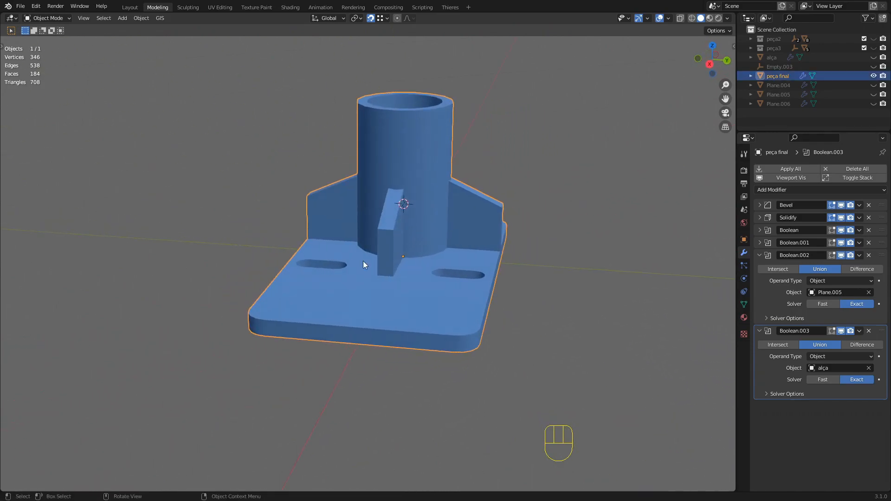
middle_click_drag(333, 252, 414, 279)
middle_click_drag(379, 148, 396, 295)
key("Tab")
middle_click_drag(384, 345, 469, 302)
key("Tab")
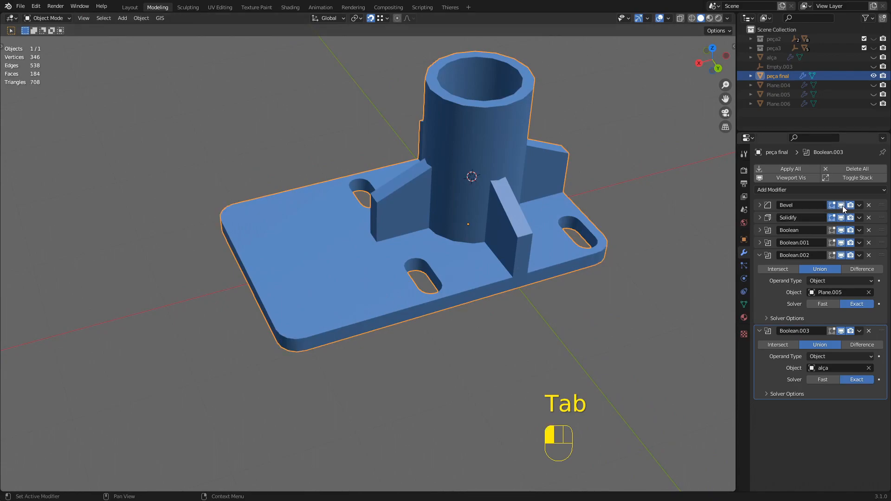
middle_click_drag(605, 244, 271, 266)
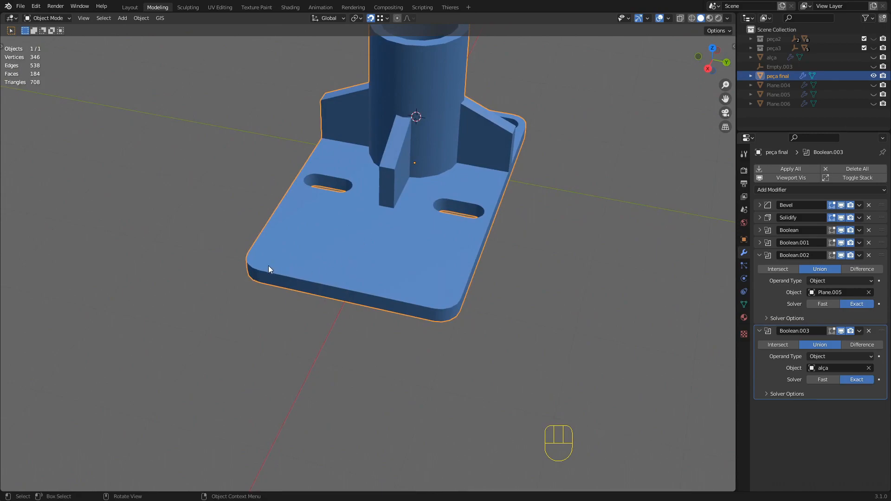
scroll(288, 264, "up", 2)
scroll(539, 273, "down", 3)
middle_click_drag(459, 296, 635, 252)
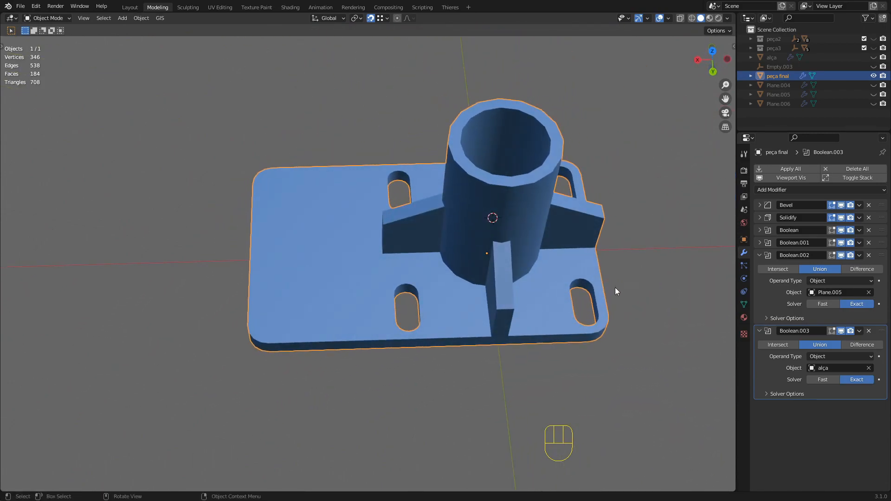
middle_click_drag(615, 301, 571, 325, "shift")
middle_click_drag(399, 337, 474, 292)
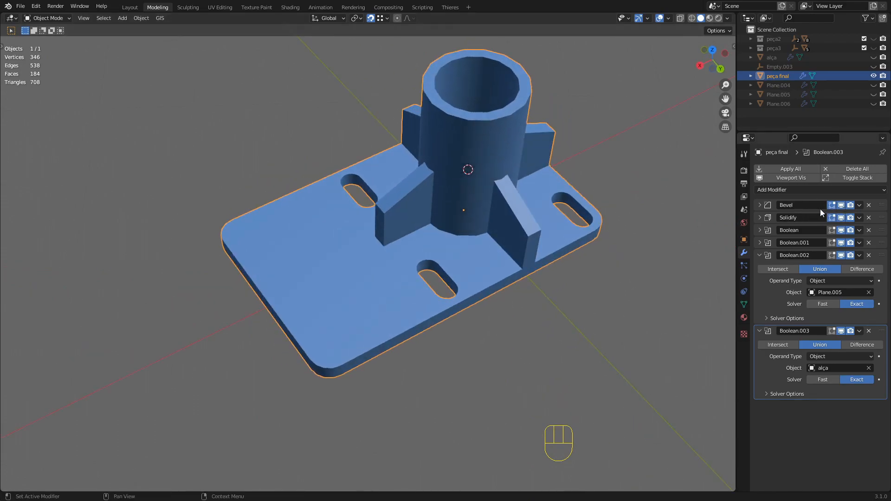
middle_click_drag(390, 279, 358, 225)
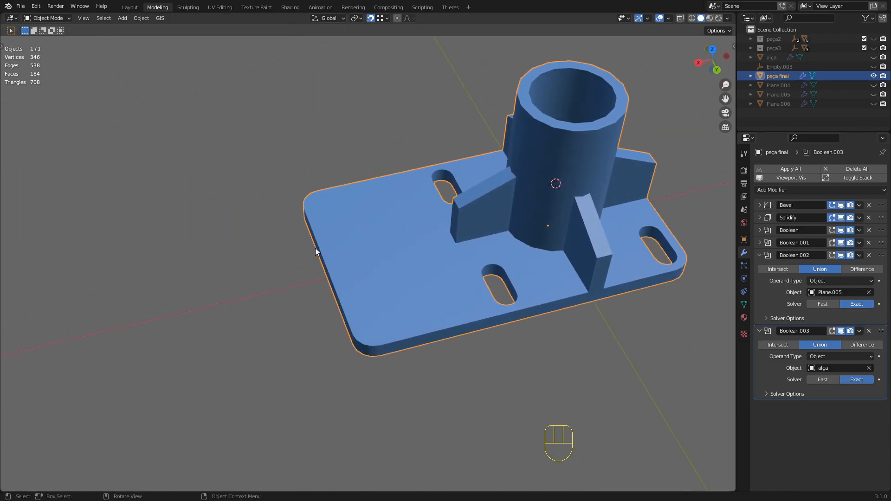
scroll(412, 279, "up", 2)
middle_click_drag(414, 280, 417, 232)
scroll(428, 267, "down", 3)
Open the plate mesh in Edit Mode and select the two vertices of its extended end in wireframe.
key("Tab")
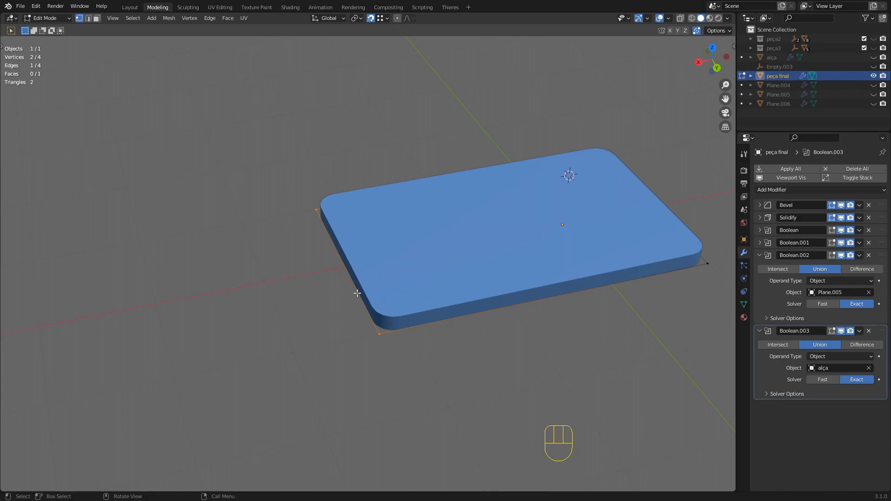
middle_click_drag(405, 254, 411, 271)
key("Tab")
key("Tab")
left_click_drag(261, 183, 320, 241)
left_click_drag(355, 317, 407, 365, "shift")
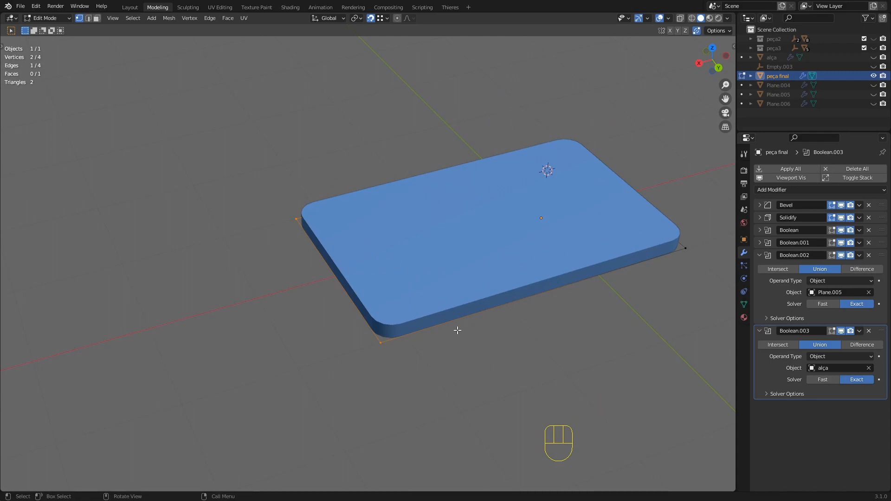
key("z")
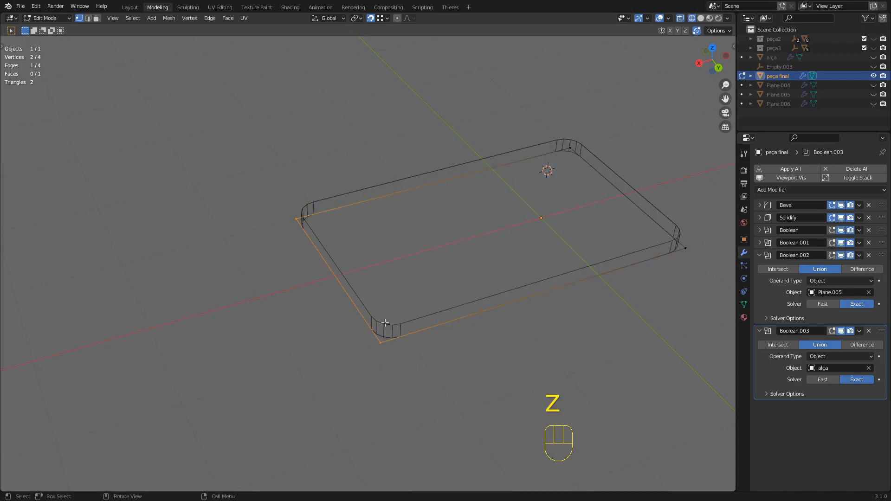
Assign the selected end vertices to a new vertex group named 1 and return to Object Mode in solid shading.
left_click(744, 305)
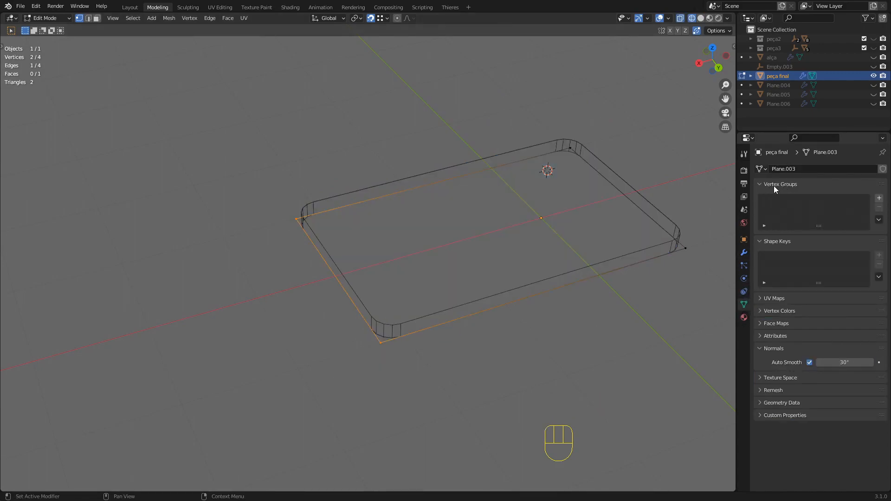
left_click(879, 198)
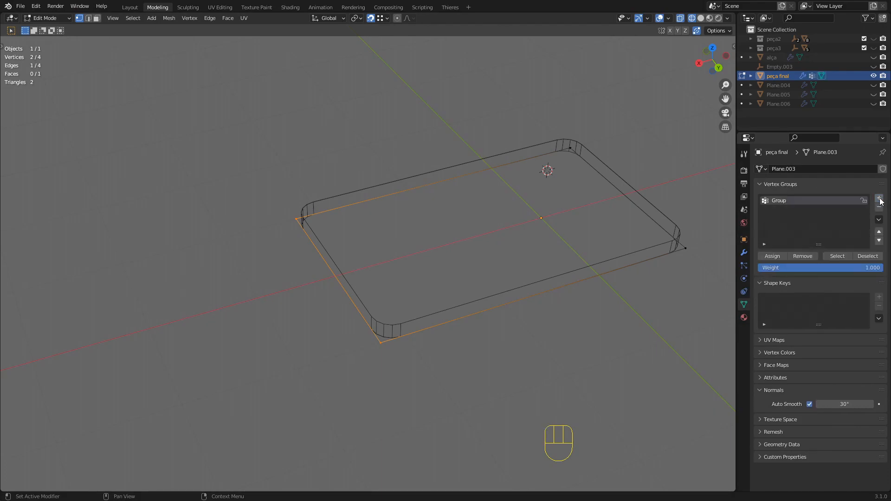
double_click(784, 201)
type("1")
left_click(784, 224)
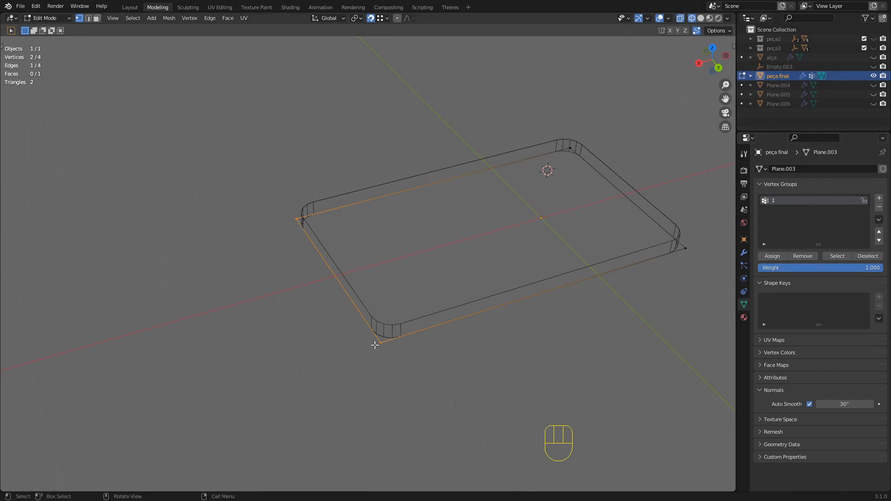
left_click(774, 257)
key("z")
left_click(485, 292)
key("Tab")
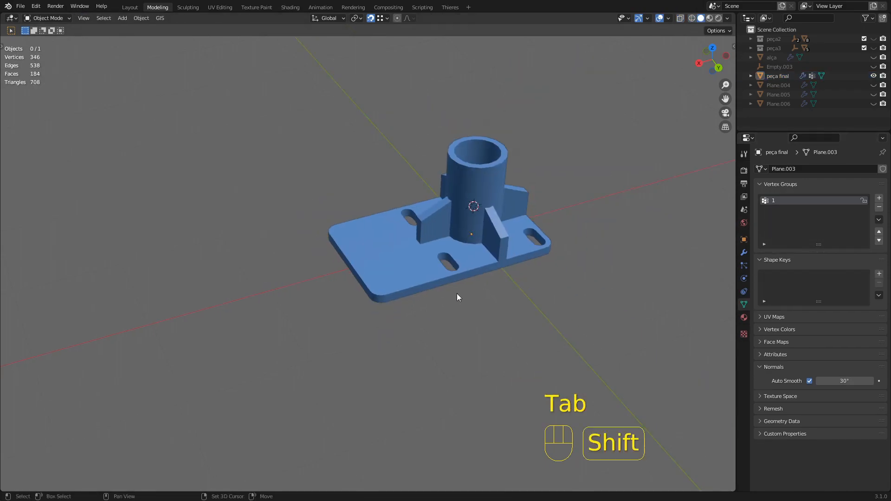
Select peça final and duplicate its Bevel modifier in the modifier stack.
scroll(457, 298, "up", 2)
left_click(380, 297)
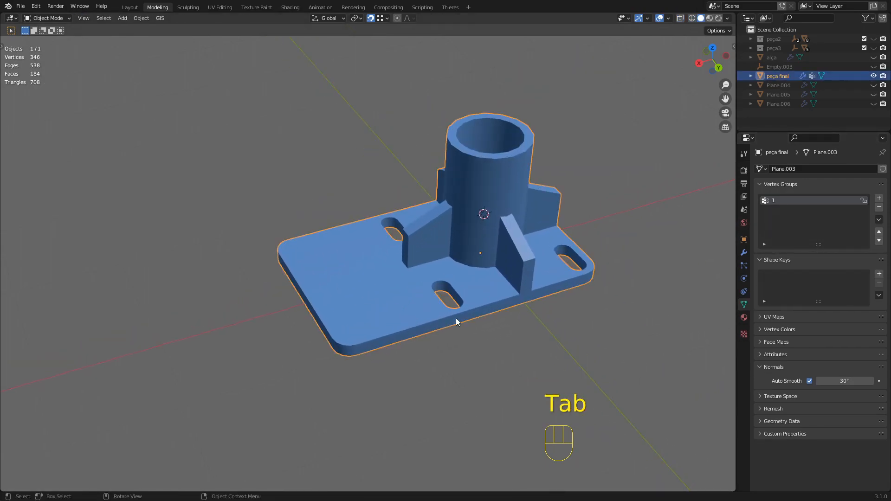
left_click(744, 253)
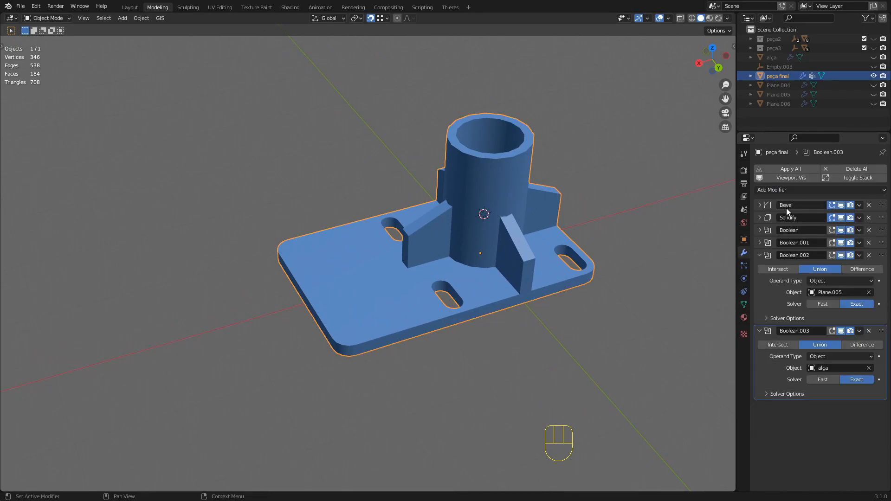
left_click(884, 207)
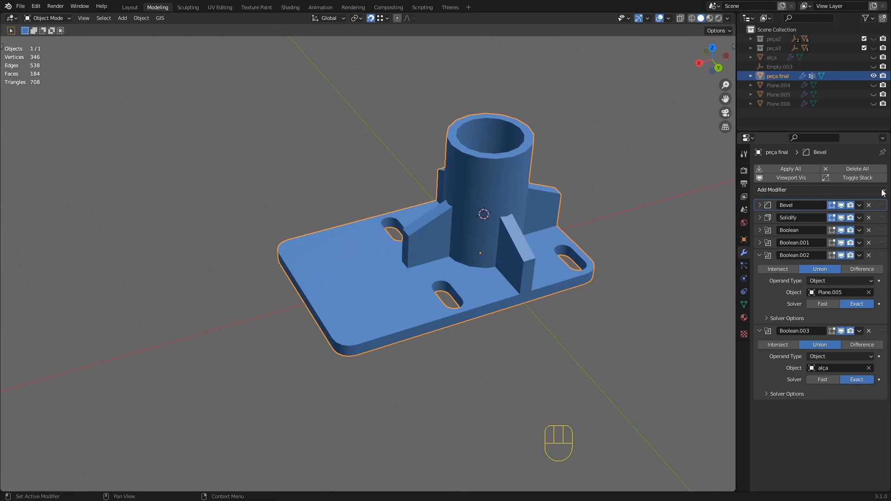
left_click_drag(860, 206, 823, 226)
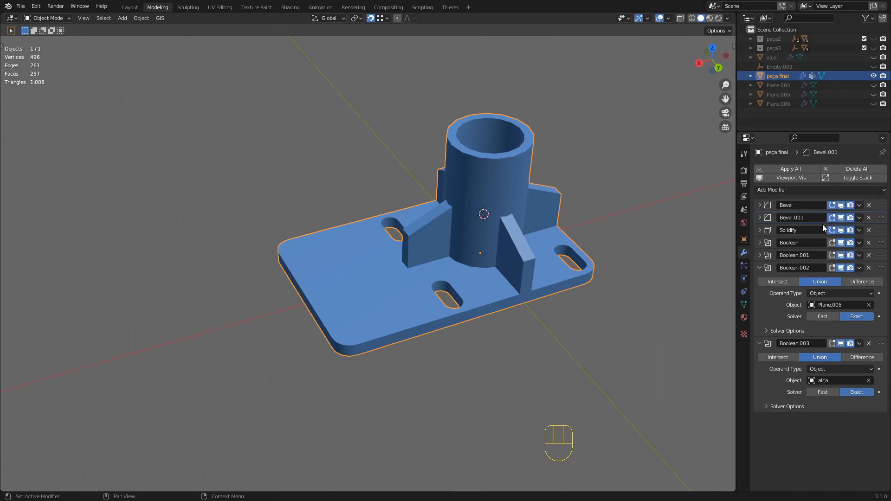
Limit the duplicated Bevel.001 modifier by vertex group, using group 1.
left_click(760, 218)
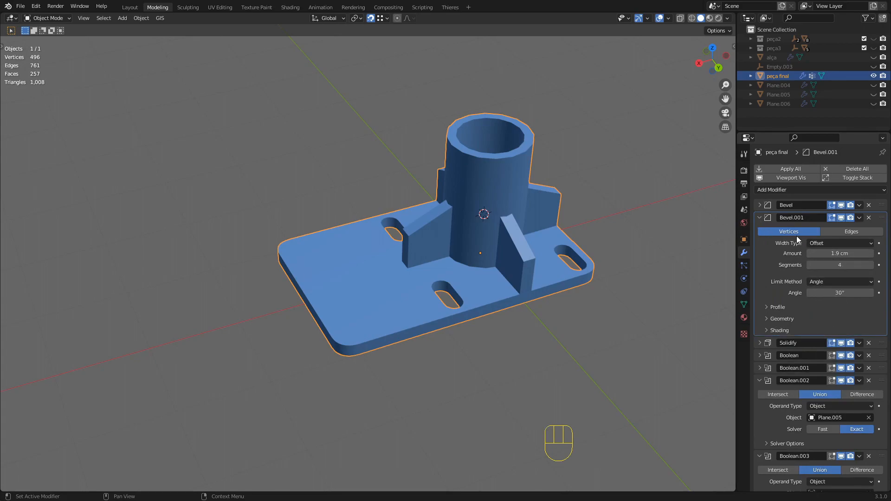
left_click(834, 284)
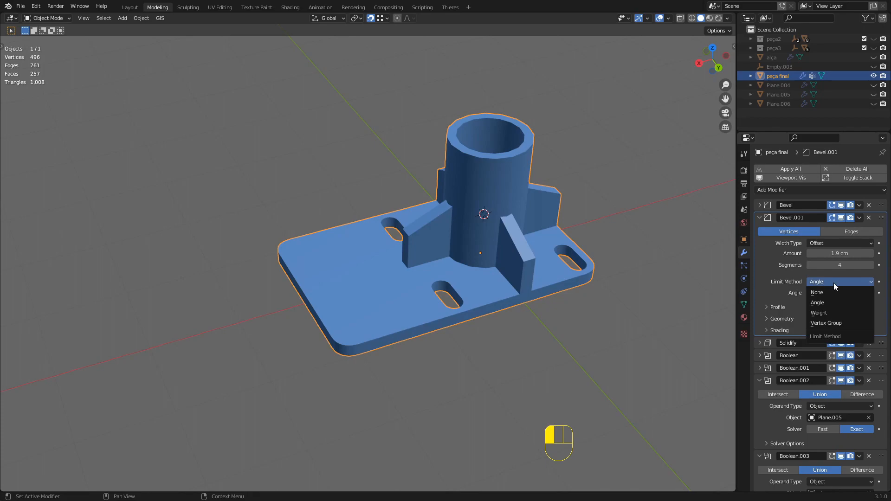
left_click(828, 324)
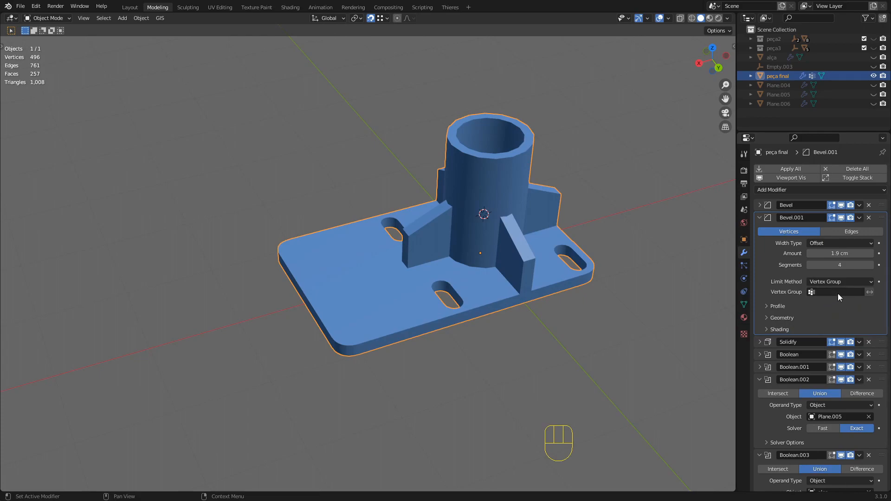
left_click(826, 292)
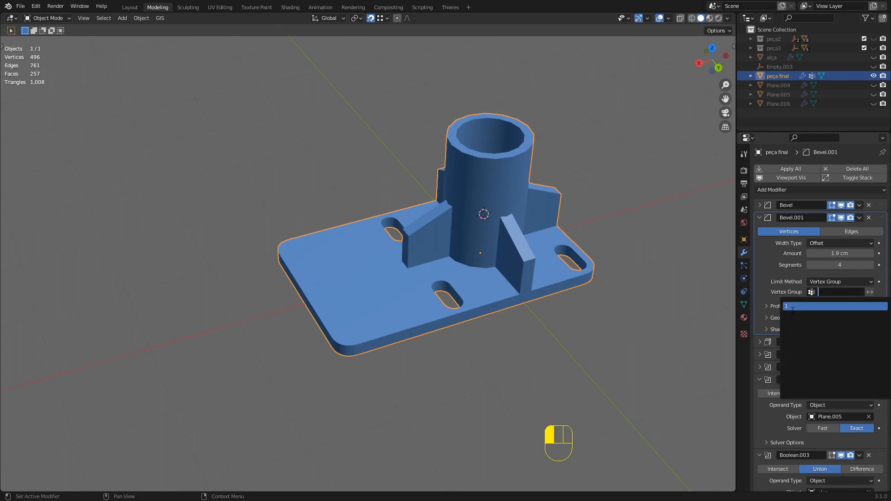
left_click(798, 307)
Raise the Bevel.001 amount to 156.9 cm while viewing the plate's extended end.
scroll(404, 294, "up", 2)
middle_click_drag(404, 310, 453, 296, "shift")
scroll(455, 296, "up", 1)
middle_click_drag(518, 288, 451, 273, "shift")
mouse_move(840, 253)
left_mouse_down()
mouse_move(889, 255)
mouse_move(828, 265)
left_mouse_up()
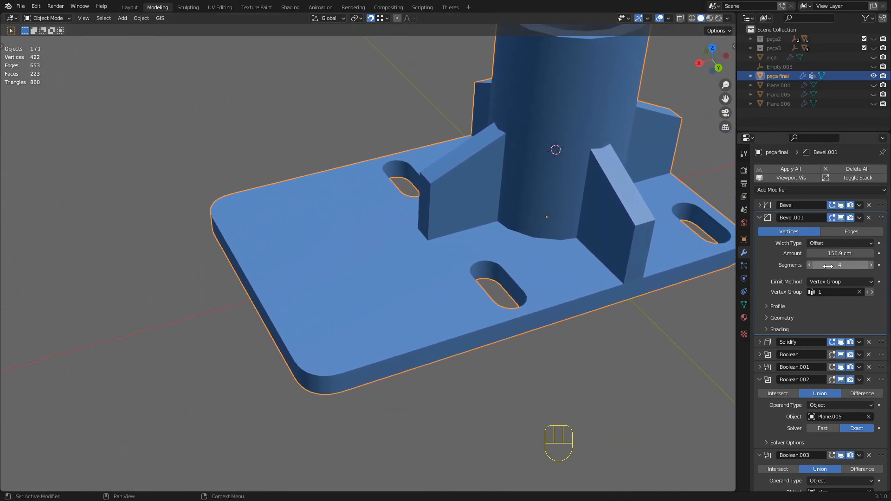
Move Bevel.001 above the original Bevel, to the start of the modifier stack.
scroll(511, 283, "down", 5)
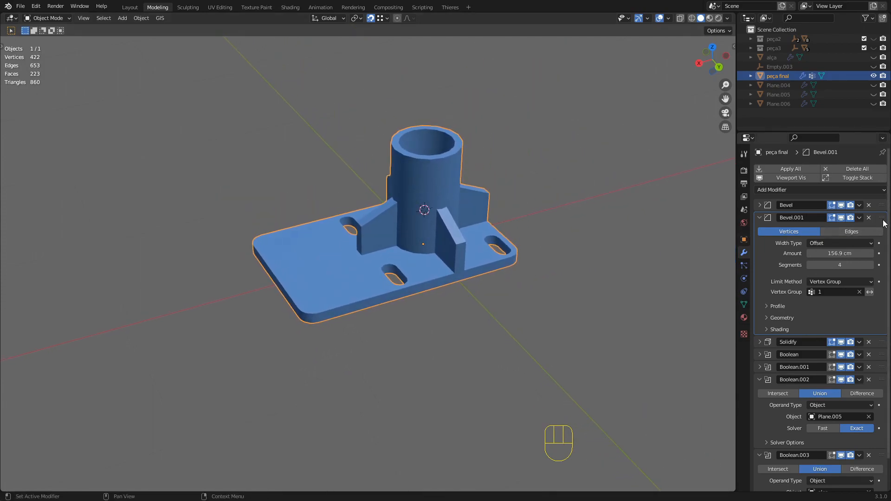
left_click_drag(882, 218, 883, 206)
scroll(297, 274, "up", 5)
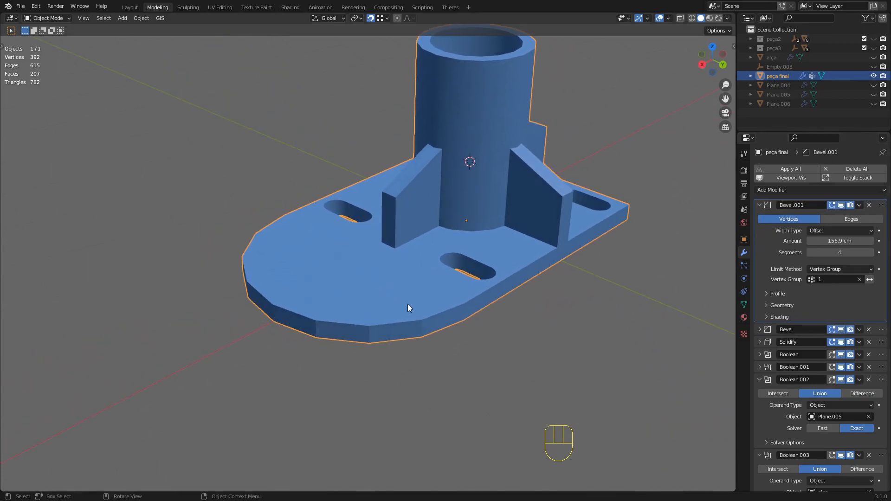
mouse_move(409, 309)
middle_mouse_down("shift")
mouse_move(429, 319)
mouse_move(412, 317)
middle_mouse_up("shift")
scroll(430, 318, "down", 2)
scroll(411, 317, "up", 3)
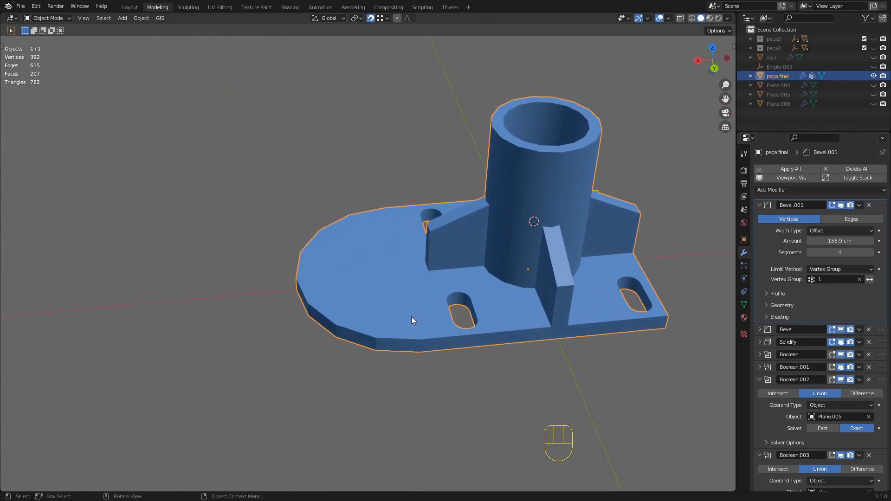
Reduce the Bevel.001 amount to 146.9 cm and delete the original Bevel modifier.
mouse_move(841, 241)
left_mouse_down()
mouse_move(831, 241)
mouse_move(841, 241)
left_mouse_up()
middle_click_drag(510, 307, 522, 349)
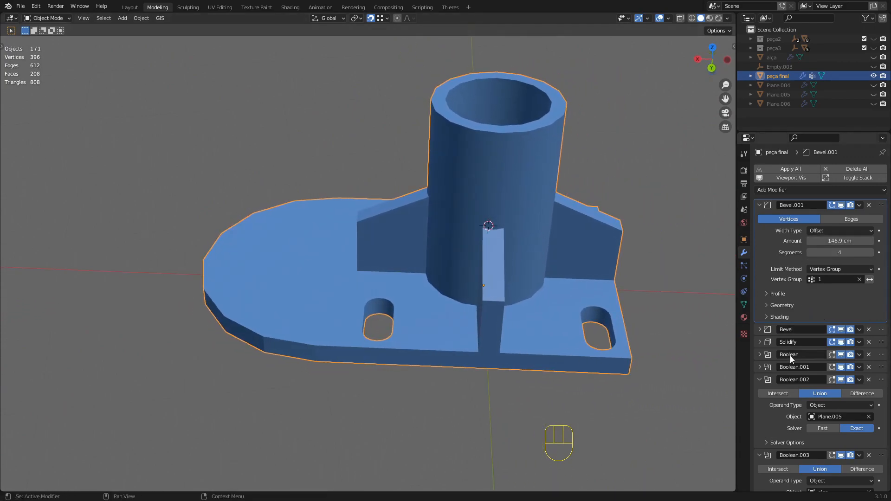
middle_click_drag(424, 304, 487, 269)
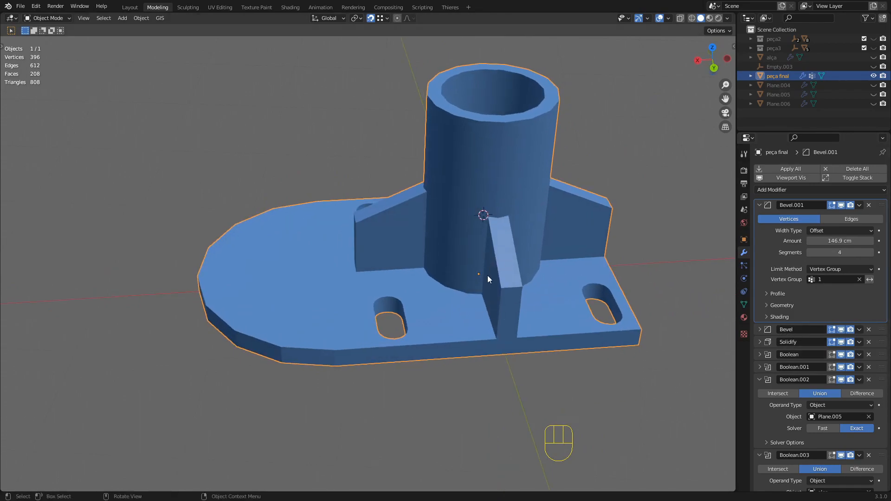
left_click(870, 329)
middle_click_drag(637, 328, 531, 338)
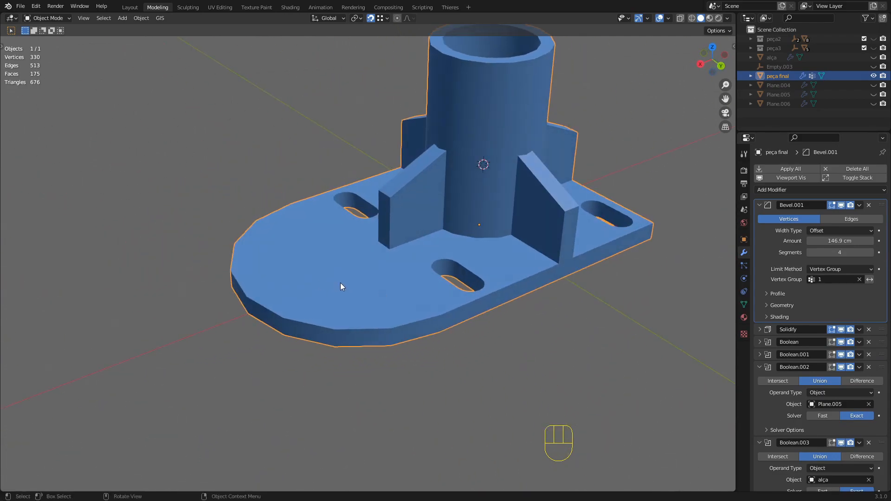
Set Bevel.001 to 5 segments with an amount of 9.1 cm.
left_click(871, 252)
left_click_drag(863, 241, 838, 241, "shift")
left_click(499, 324)
middle_click_drag(500, 324, 356, 299)
Open the plate mesh in Edit Mode and select the two vertices of the unrounded end in wireframe.
key("Tab")
key("z")
mouse_move(440, 167)
middle_mouse_down()
mouse_move(420, 169)
mouse_move(497, 318)
mouse_move(496, 275)
middle_mouse_up()
scroll(496, 275, "up", 3)
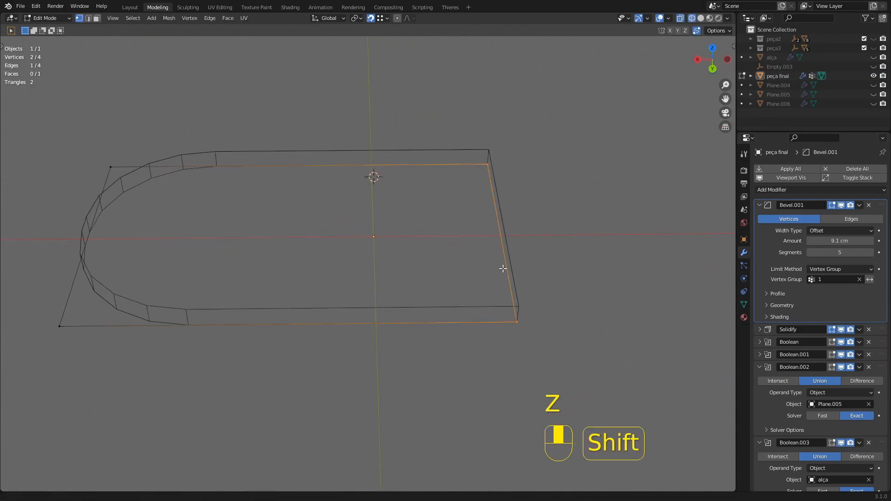
Assign the two selected vertices to a new vertex group named 2 and return to Object Mode in solid shading.
left_click(744, 305)
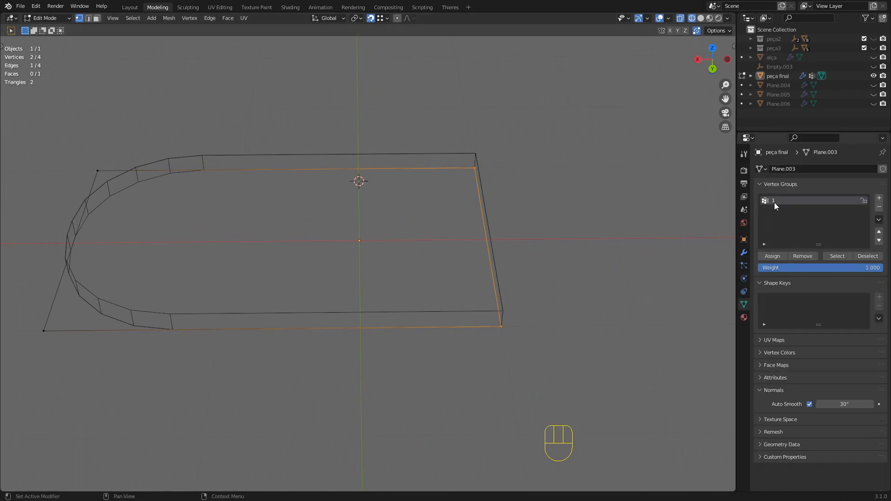
left_click(879, 199)
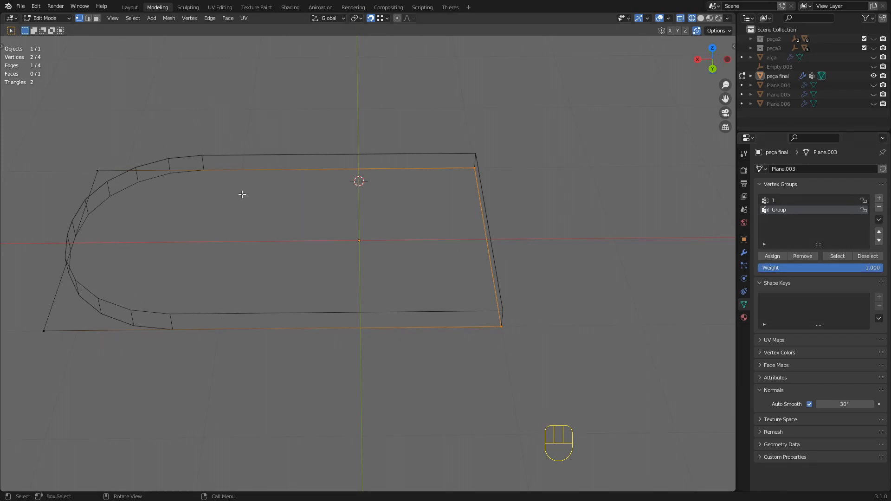
double_click(778, 210)
type("2")
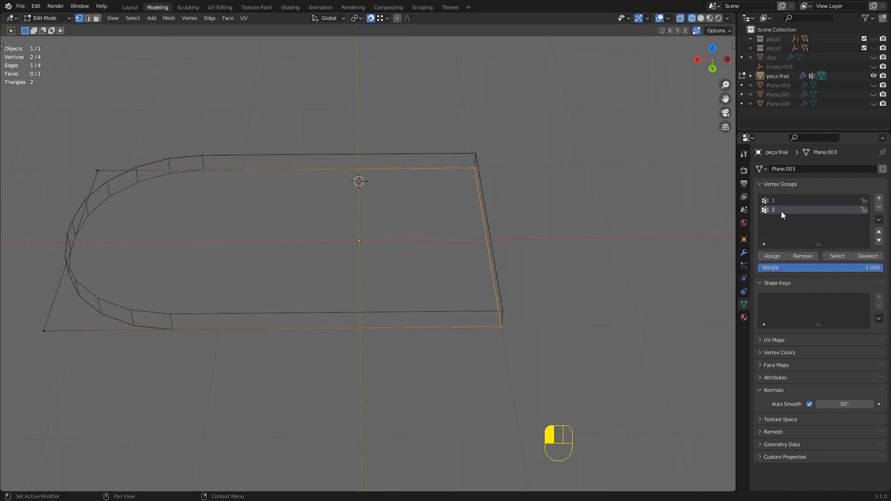
left_click(773, 258)
key("Tab")
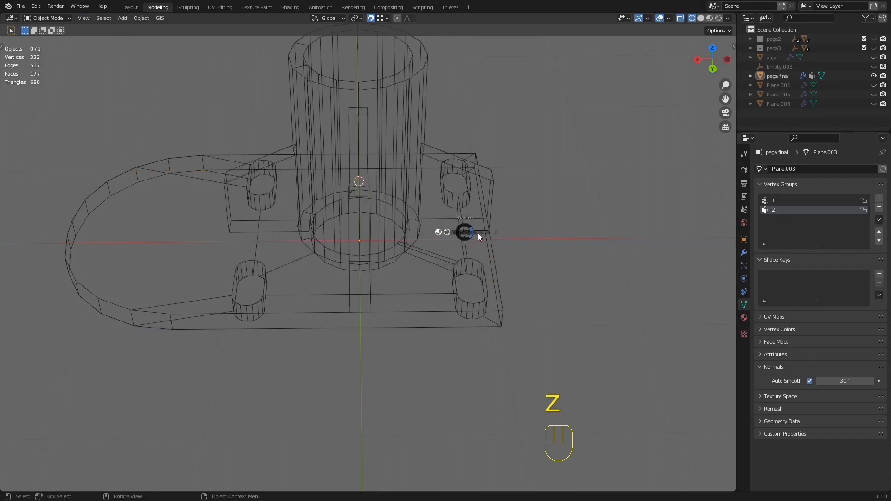
key("z")
left_click(450, 279)
Duplicate the Bevel.001 modifier and limit the copy to vertex group 2.
scroll(449, 297, "down", 3)
middle_click_drag(448, 312, 506, 300)
left_click(744, 253)
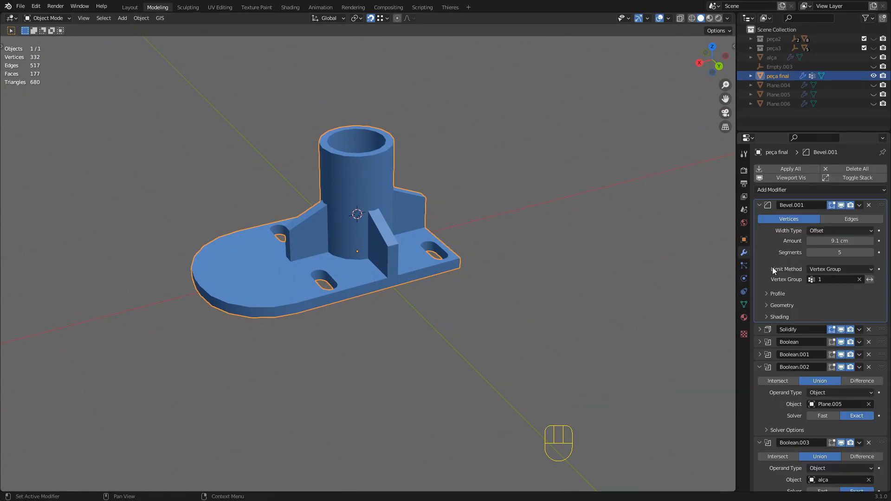
left_click(760, 205)
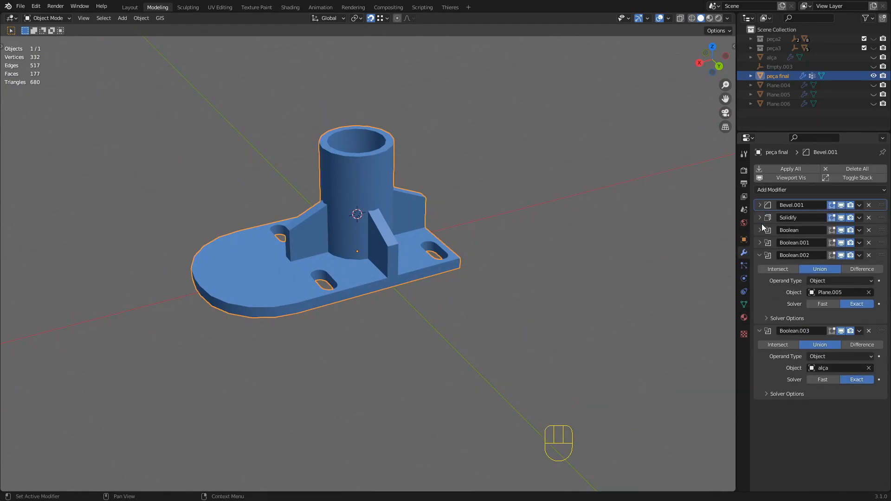
left_click(859, 205)
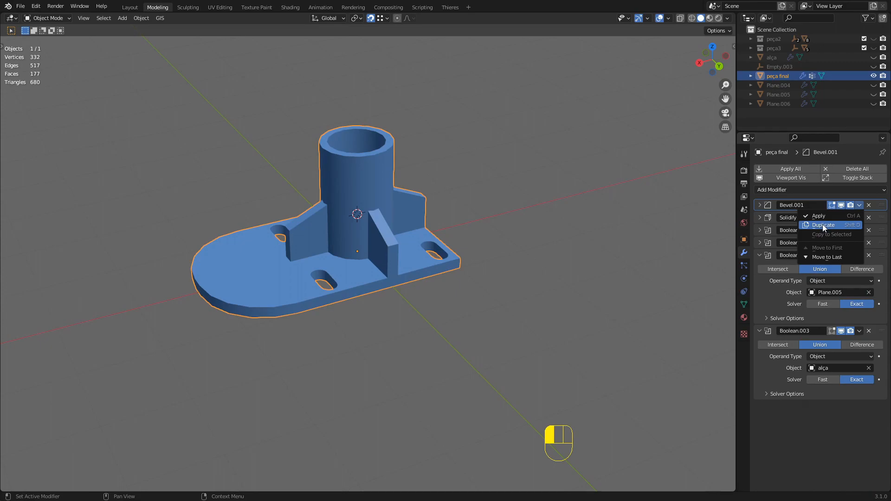
left_click(822, 225)
left_click(767, 218)
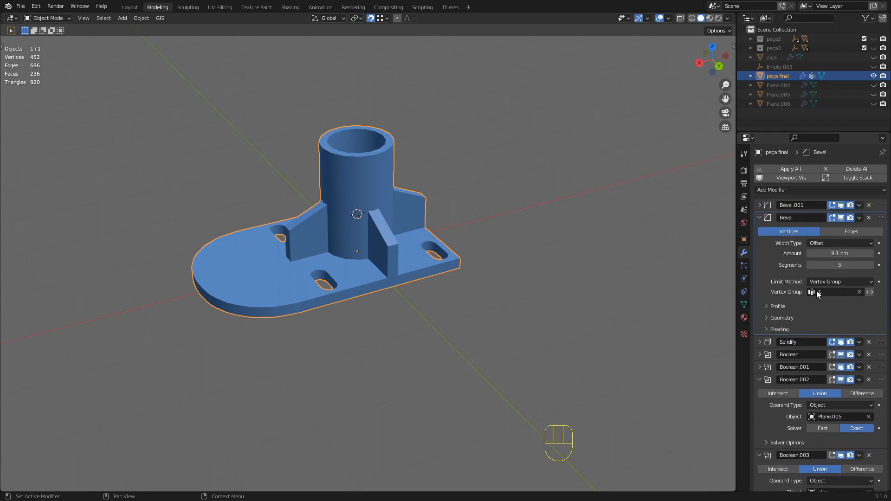
left_click(844, 291)
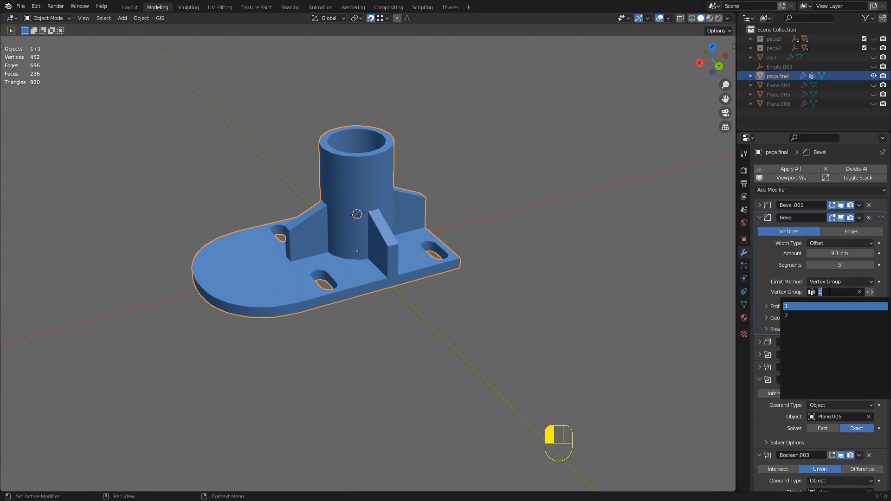
left_click(794, 315)
Set the duplicated bevel's amount to 1.7 cm to lightly round the corners at the plate's square end.
scroll(546, 269, "up", 5)
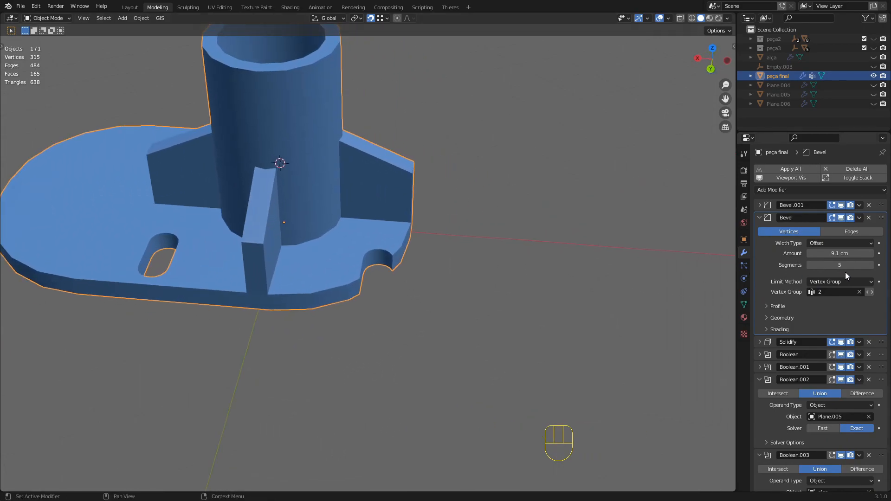
left_click_drag(844, 254, 810, 253, "shift")
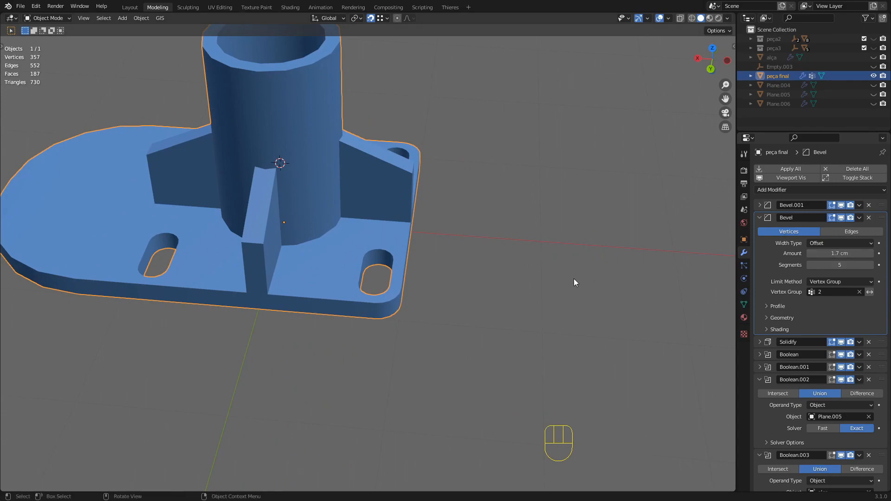
left_click(596, 278)
middle_click_drag(511, 289, 500, 272)
middle_click_drag(427, 278, 673, 281)
left_click(453, 284)
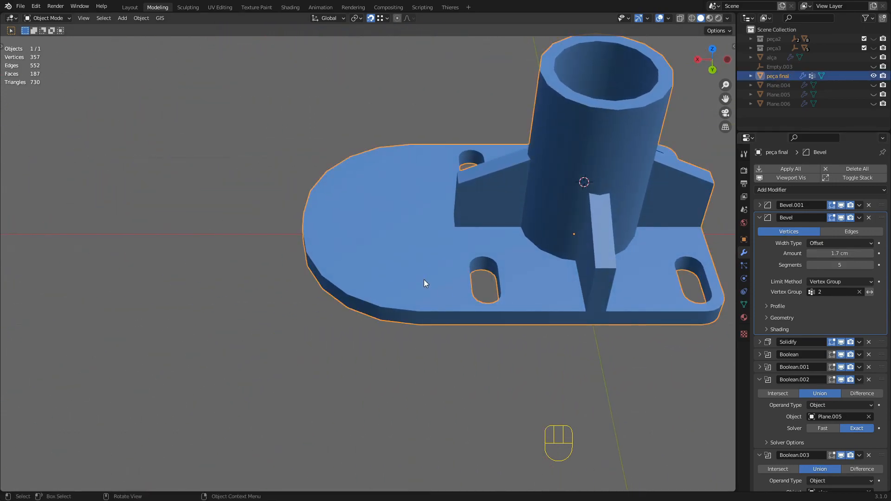
Select the two base-mesh vertices of the plate's large rounded end and move them inward about 4.35 cm along X.
middle_click_drag(428, 276, 519, 267)
key("Tab")
key("z")
middle_click_drag(388, 275, 336, 270)
left_click_drag(310, 169, 381, 227)
left_click_drag(239, 326, 320, 372, "shift")
key("z")
middle_click_drag(342, 366, 418, 366)
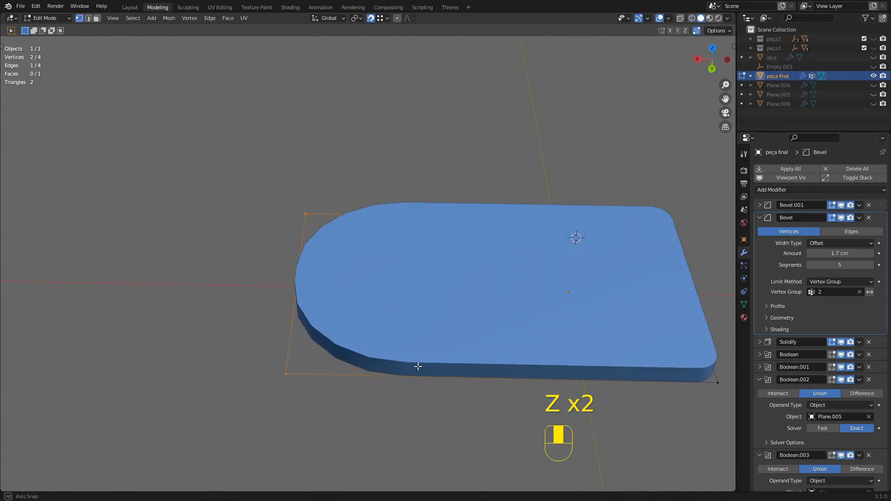
key("g")
key("x")
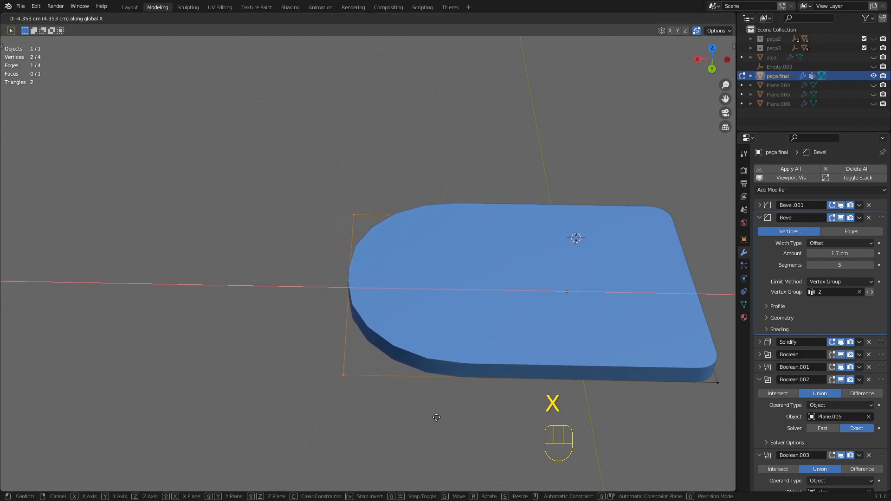
left_click(436, 417)
key("z")
key("Tab")
Shift the rounded-end vertices about 1.3 cm further inward along X and return to Object Mode.
key("g")
key("g")
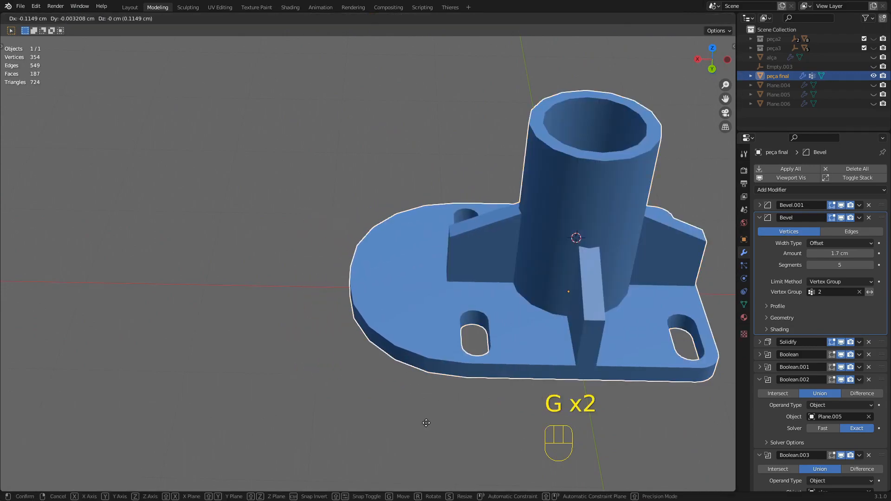
key("Tab")
key("g")
key("x")
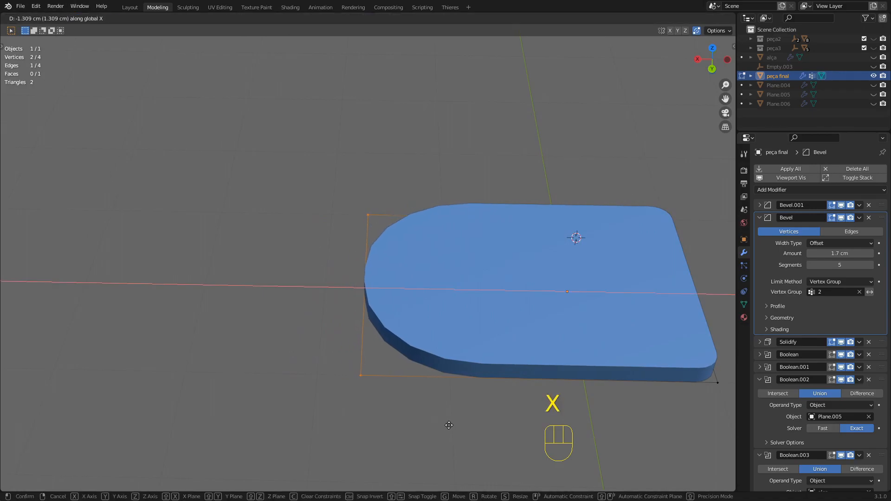
left_click(450, 426)
key("Tab")
middle_click_drag(398, 263, 419, 335)
scroll(492, 288, "down", 2)
left_click(494, 328)
Try 6 segments on the vertex group 2 bevel, then restore 5 segments.
middle_click_drag(423, 297, 413, 279)
middle_click_drag(403, 336, 414, 297)
middle_click_drag(413, 297, 415, 227, "shift")
scroll(404, 333, "up", 1)
middle_click_drag(404, 333, 458, 347)
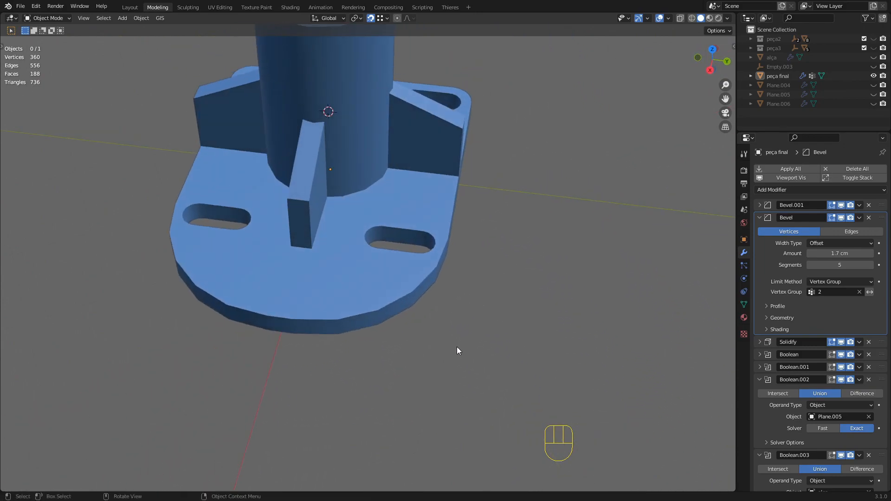
left_click(872, 267)
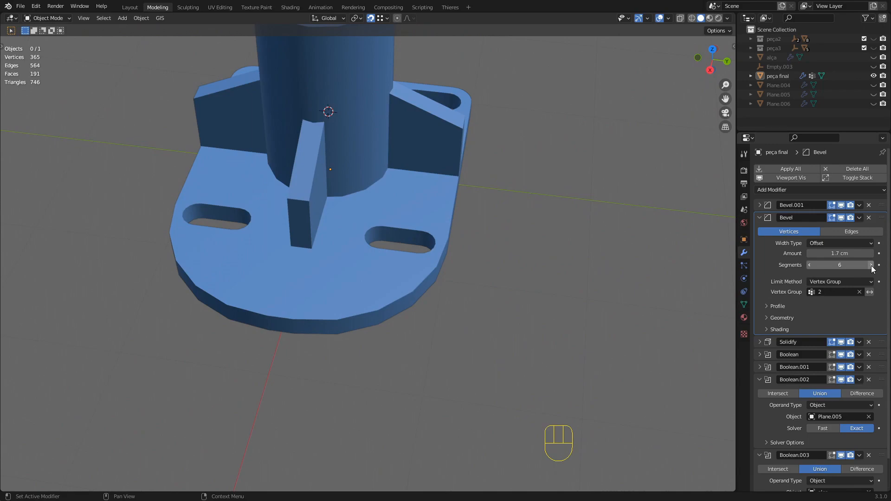
left_click(810, 266)
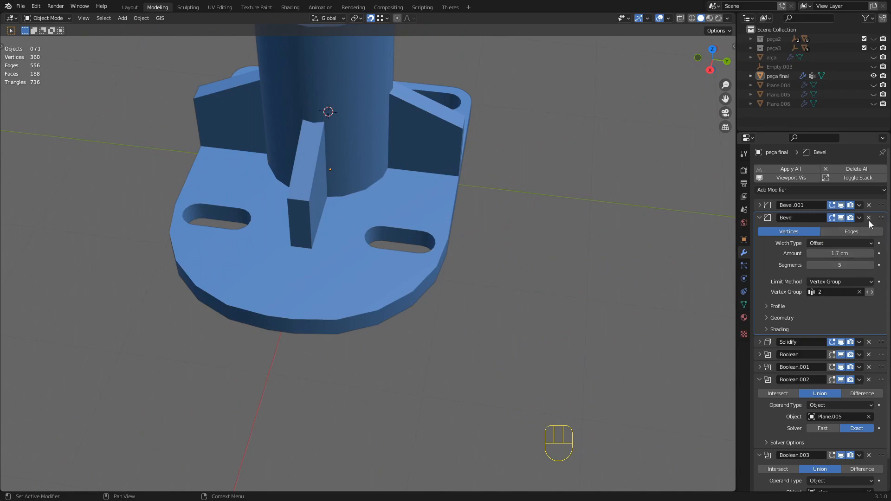
Rename the Bevel.001 modifier to "bevel maior frontal".
left_click(761, 205)
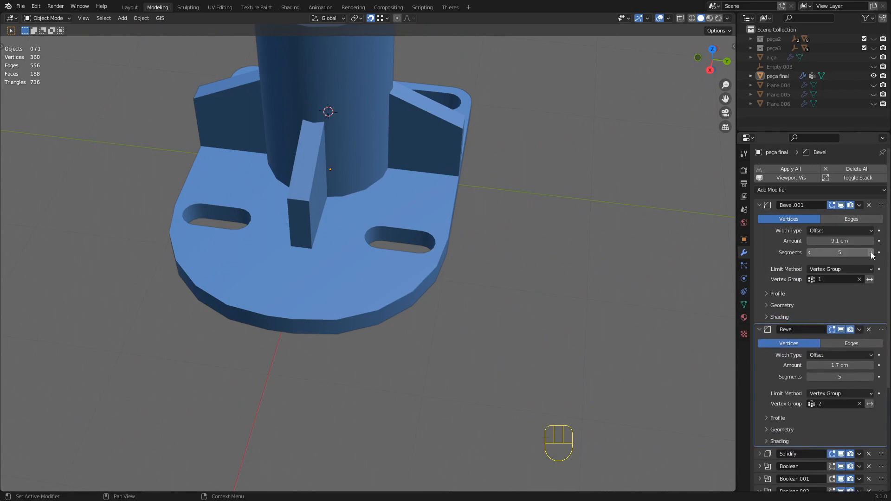
middle_click_drag(356, 201, 398, 268)
left_click(328, 283)
key("Tab")
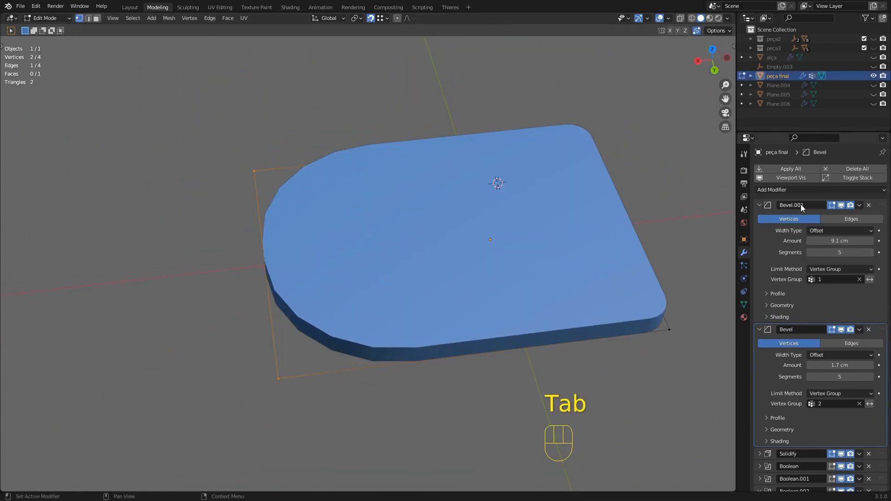
type("bevel m")
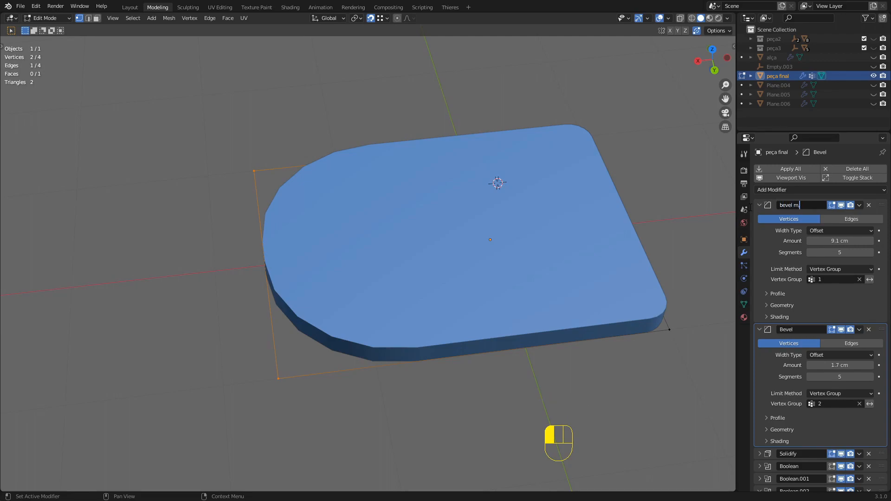
type(",")
key("BackSpace")
scroll(496, 302, "down", 3)
key("Tab")
middle_click_drag(488, 274, 403, 266)
middle_click_drag(329, 253, 383, 295)
middle_click_drag(287, 246, 385, 300)
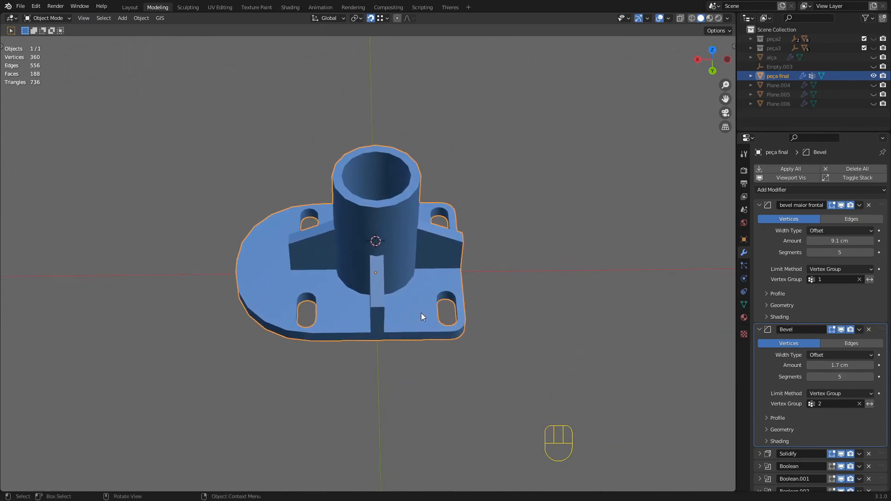
Rename the vertex group 2 bevel to "Bevel menor posterior" and collapse its settings.
left_click(759, 206)
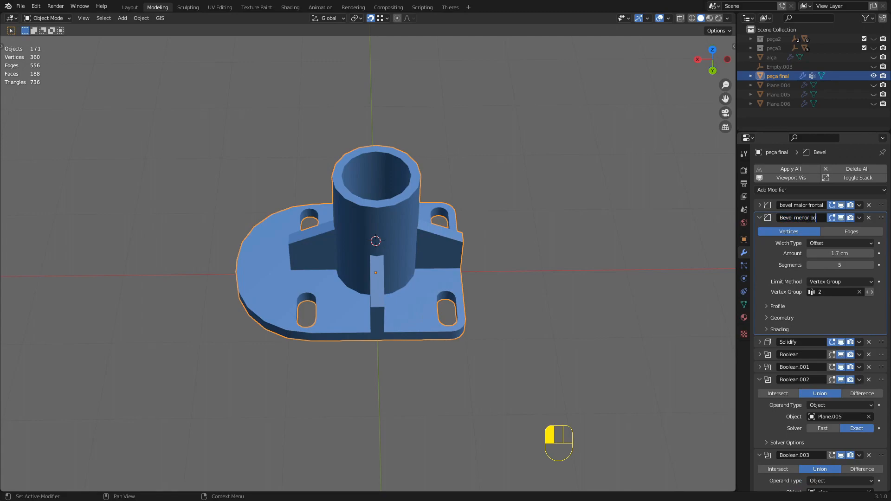
left_click(557, 318)
middle_click_drag(557, 318, 416, 332)
left_click(759, 218)
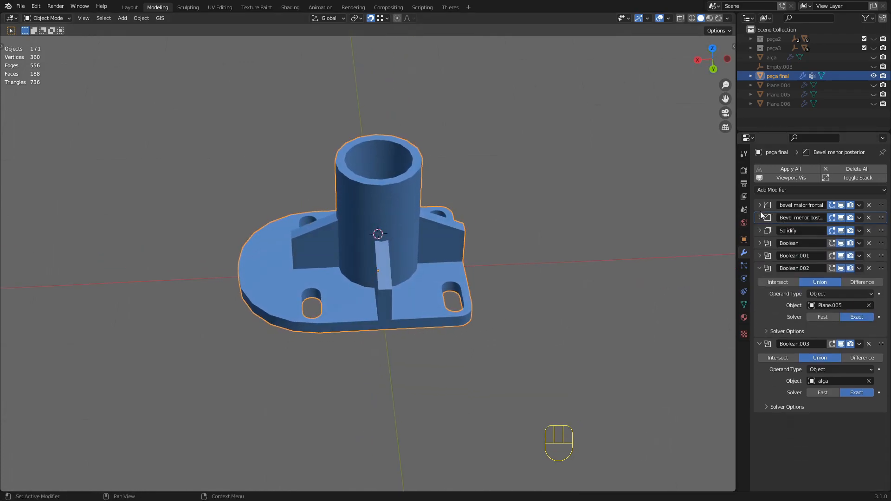
Increase the "bevel maior frontal" modifier to 10 segments for a smoother large rounded end.
left_click(760, 205)
scroll(298, 303, "up", 2)
middle_click_drag(298, 303, 399, 260, "shift")
middle_click_drag(407, 266, 457, 291)
scroll(464, 283, "up", 2)
left_click(871, 253)
left_click(871, 252)
left_click(871, 252)
left_click(872, 252)
left_click(871, 252)
left_click(528, 386)
middle_click_drag(527, 386, 525, 312)
middle_click_drag(485, 306, 511, 366, "shift")
middle_click_drag(515, 362, 425, 325)
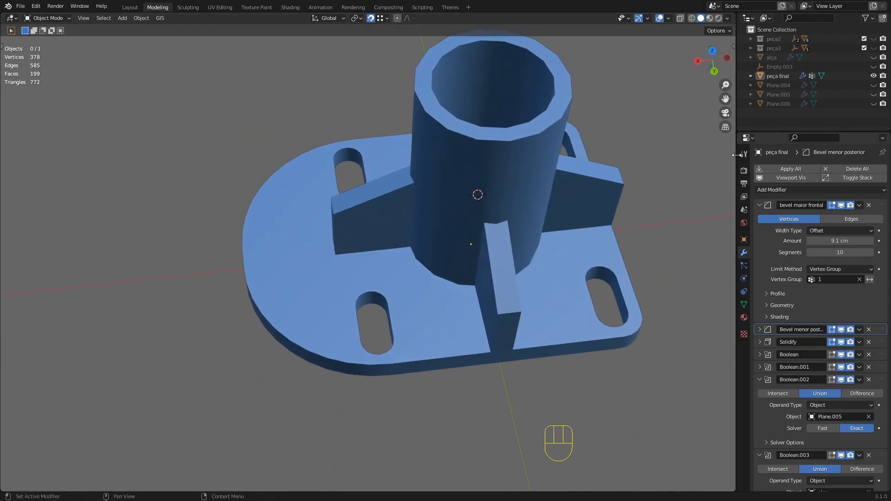
Unhide the slot cutter Plane.004 and open its mesh in Edit Mode.
left_click(874, 85)
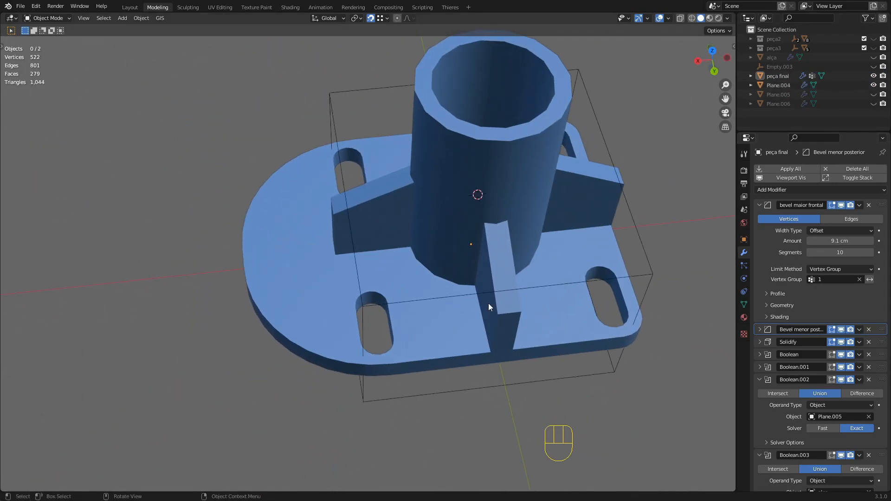
left_click(411, 302)
middle_click_drag(400, 349, 412, 295)
key("Tab")
middle_click_drag(436, 349, 413, 274, "shift")
middle_click_drag(430, 278, 392, 273)
key("x")
key("Escape")
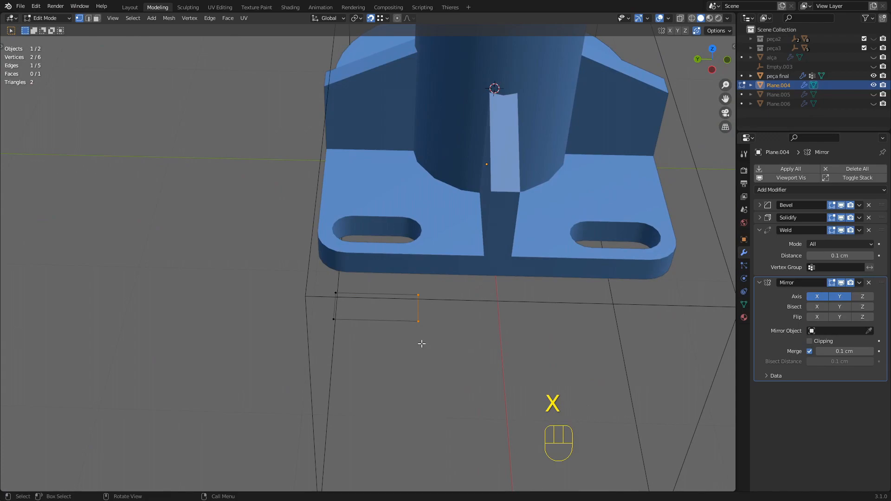
key("shift+d")
key("x")
key("y")
key("Escape")
key("ctrl+z")
Move the two selected vertices of the cutter profile along Y to shorten the slots into round holes.
left_click(452, 308)
key("g")
key("y")
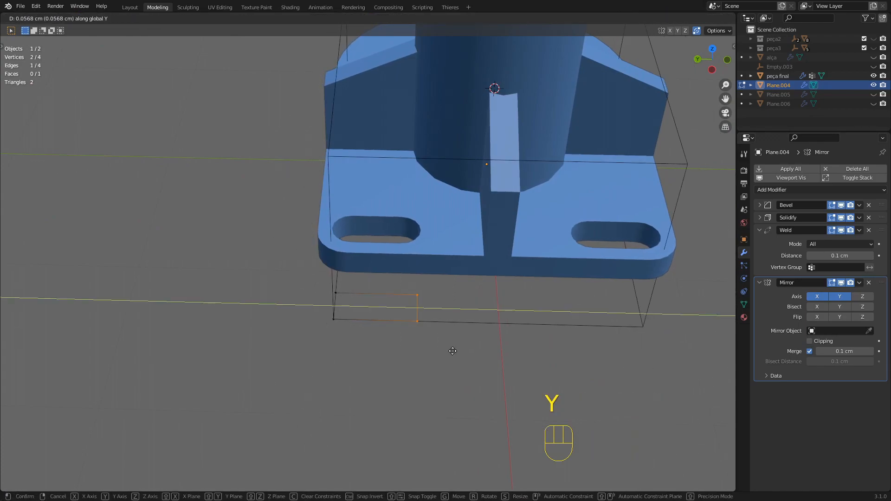
left_click(407, 352)
Select the whole cutter face and, in top view, move it 2.9263 cm in X and -2.5978 cm in Y.
scroll(400, 311, "down", 2)
middle_click_drag(400, 304, 476, 303)
scroll(465, 297, "up", 2)
middle_click_drag(402, 271, 428, 359, "shift")
left_click_drag(400, 306, 532, 400)
middle_click_drag(532, 399, 531, 420)
key("g")
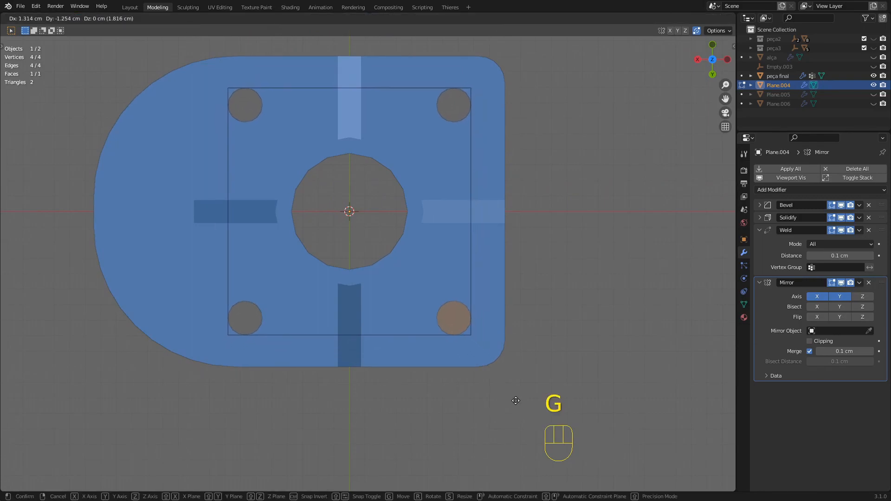
key("Escape")
key("g")
left_click(540, 363)
Duplicate the cutter face and offset the copy -3.0688 cm along X to add a second set of holes.
middle_click_drag(540, 363, 455, 361)
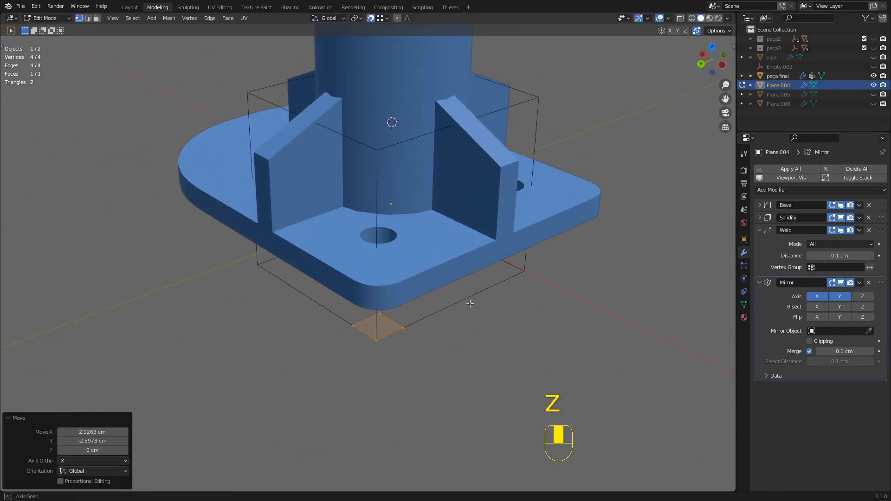
key("shift+d")
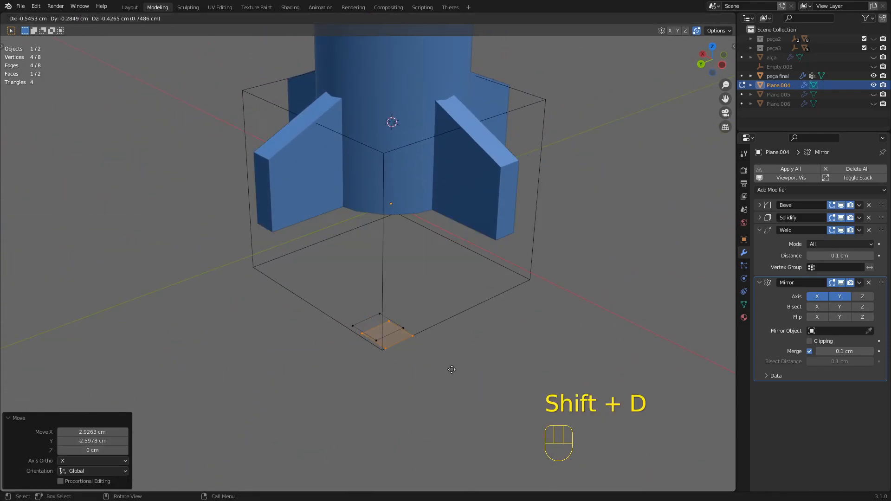
key("x")
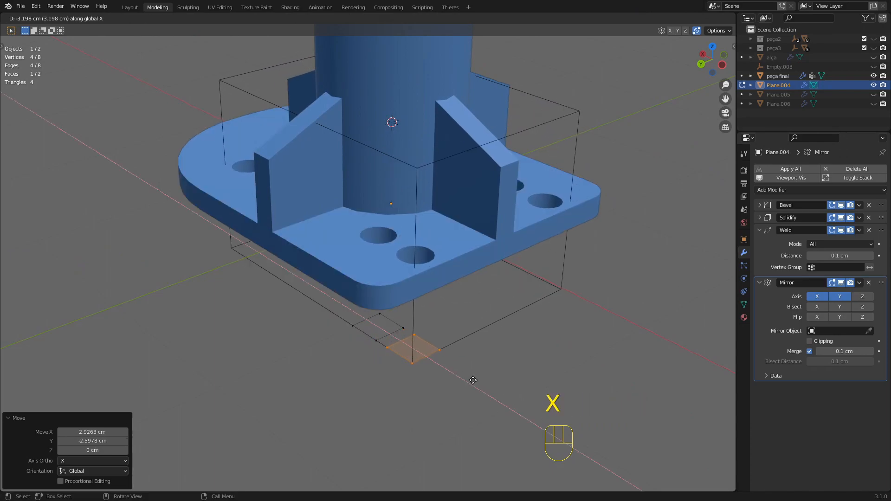
left_click(471, 376)
Move the duplicated cutter face along Y toward the plate's side edge and return to Object Mode.
middle_click_drag(471, 376, 441, 378)
key("g")
key("x")
key("y")
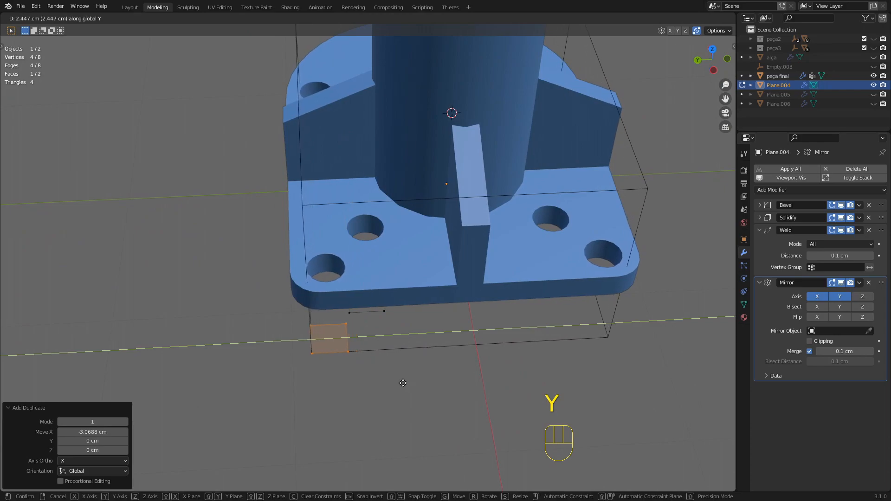
left_click(441, 371)
middle_click_drag(442, 371, 464, 265)
middle_click_drag(464, 264, 461, 272, "shift")
middle_click_drag(501, 345, 475, 306)
key("Tab")
left_click(511, 292)
Examine the finished part's rounded plate ends and paired round holes from several angles.
scroll(483, 294, "down", 4)
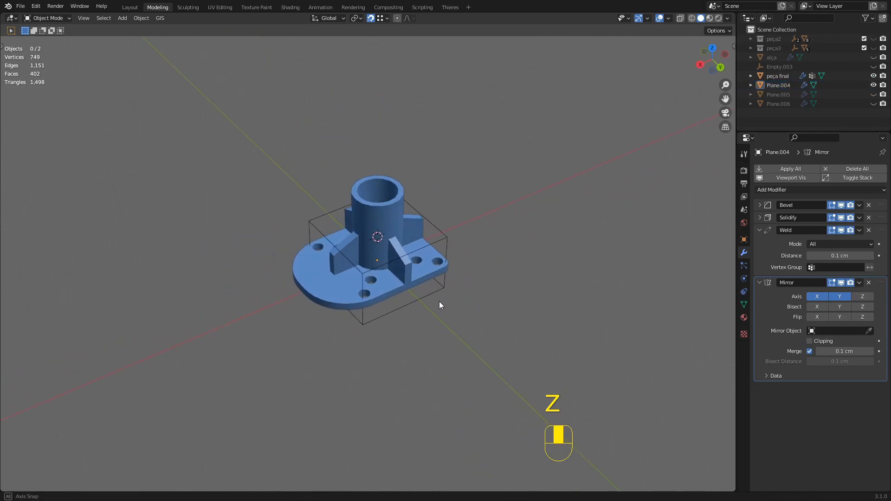
middle_click_drag(317, 308, 370, 314)
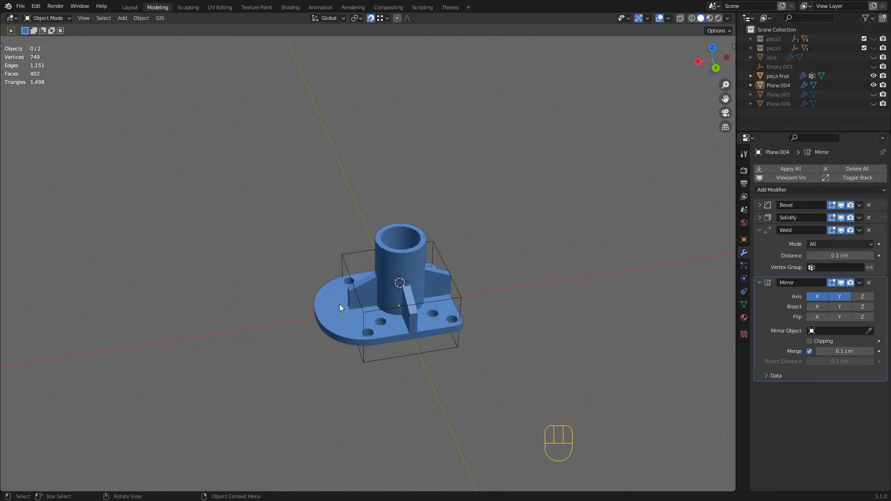
scroll(371, 323, "up", 1)
middle_click_drag(381, 309, 379, 272)
scroll(400, 316, "up", 3)
middle_click_drag(372, 277, 402, 275)
middle_click_drag(353, 315, 416, 273)
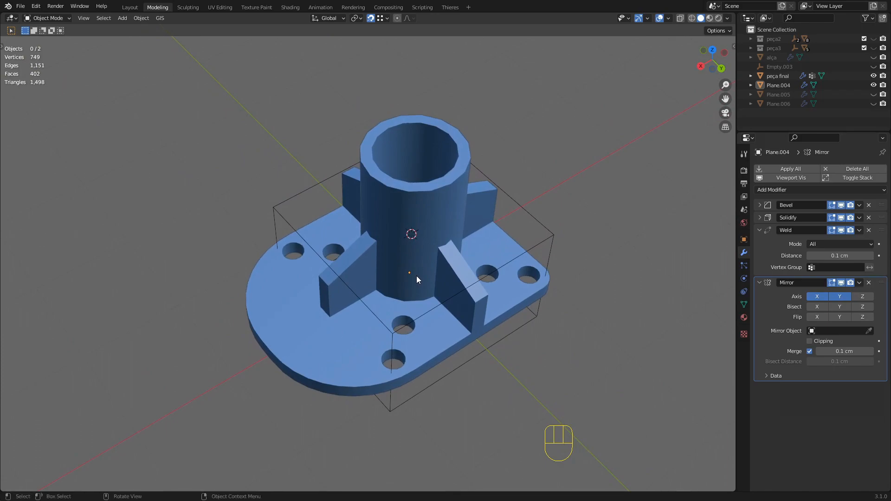